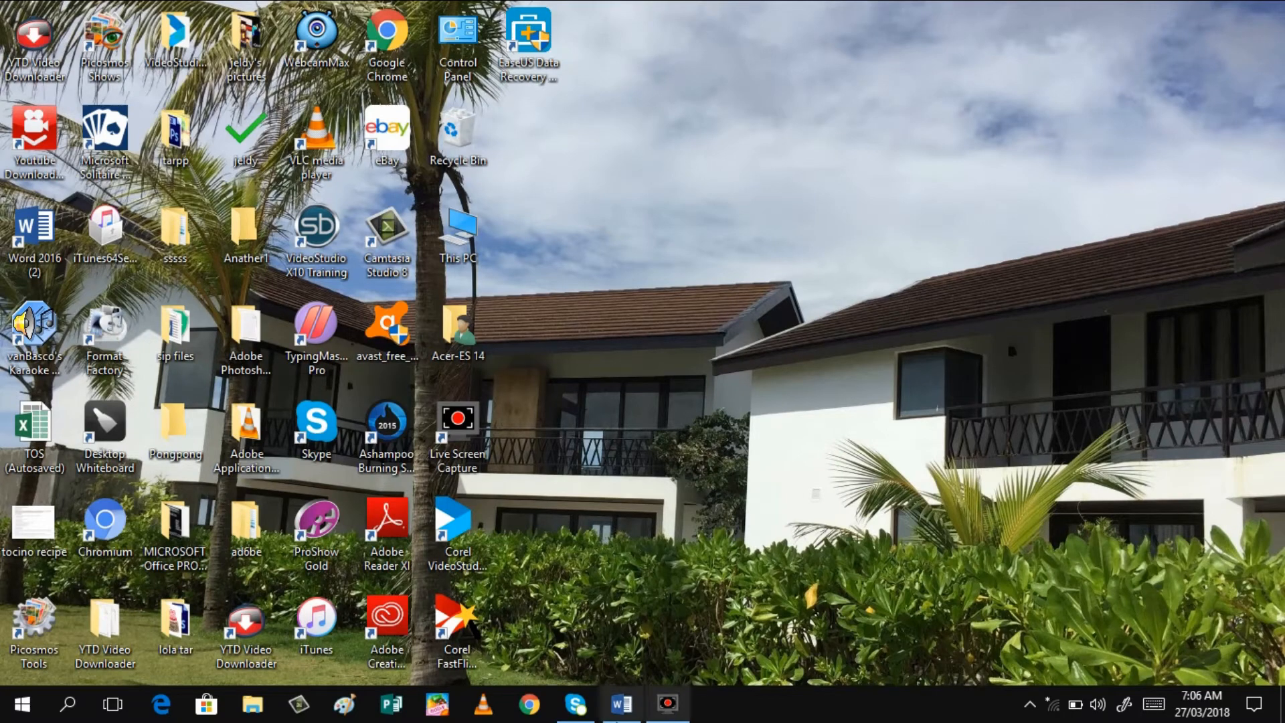
Bring the blank Document1 Word window to the front from the taskbar
click(623, 715)
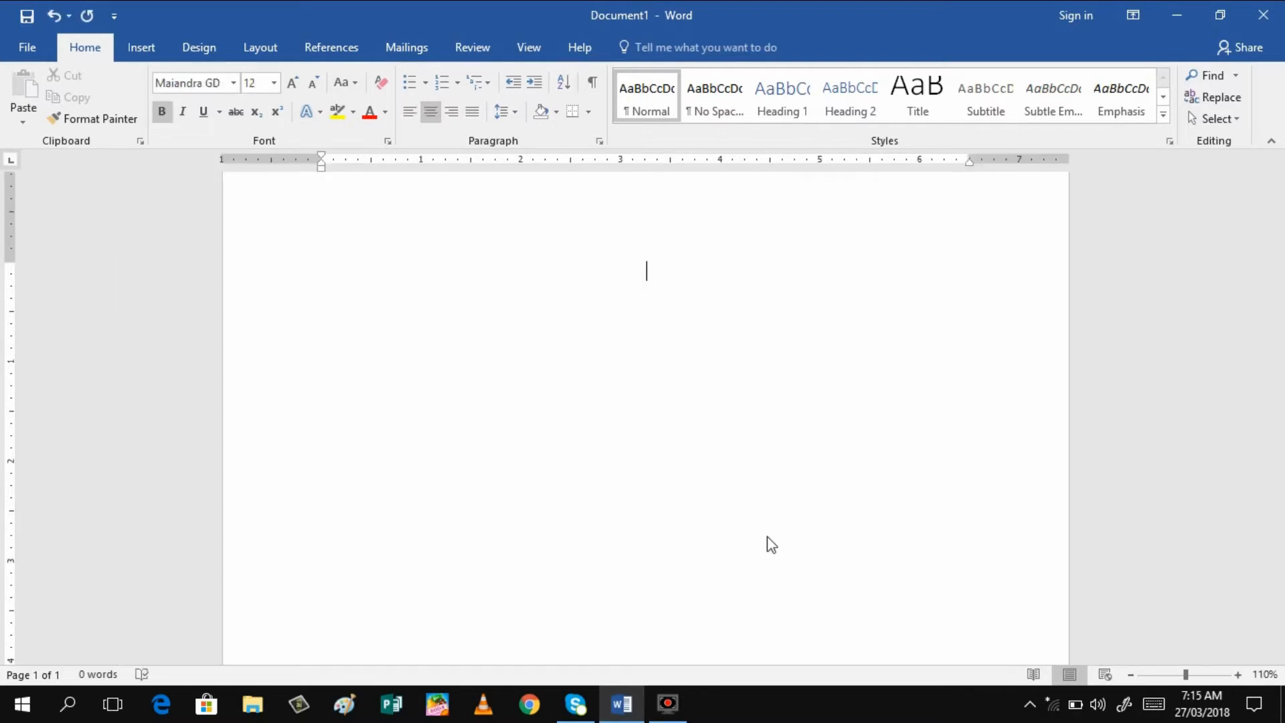
Set the page size to Letter 8 1/2 x 11 in with portrait orientation
click(254, 53)
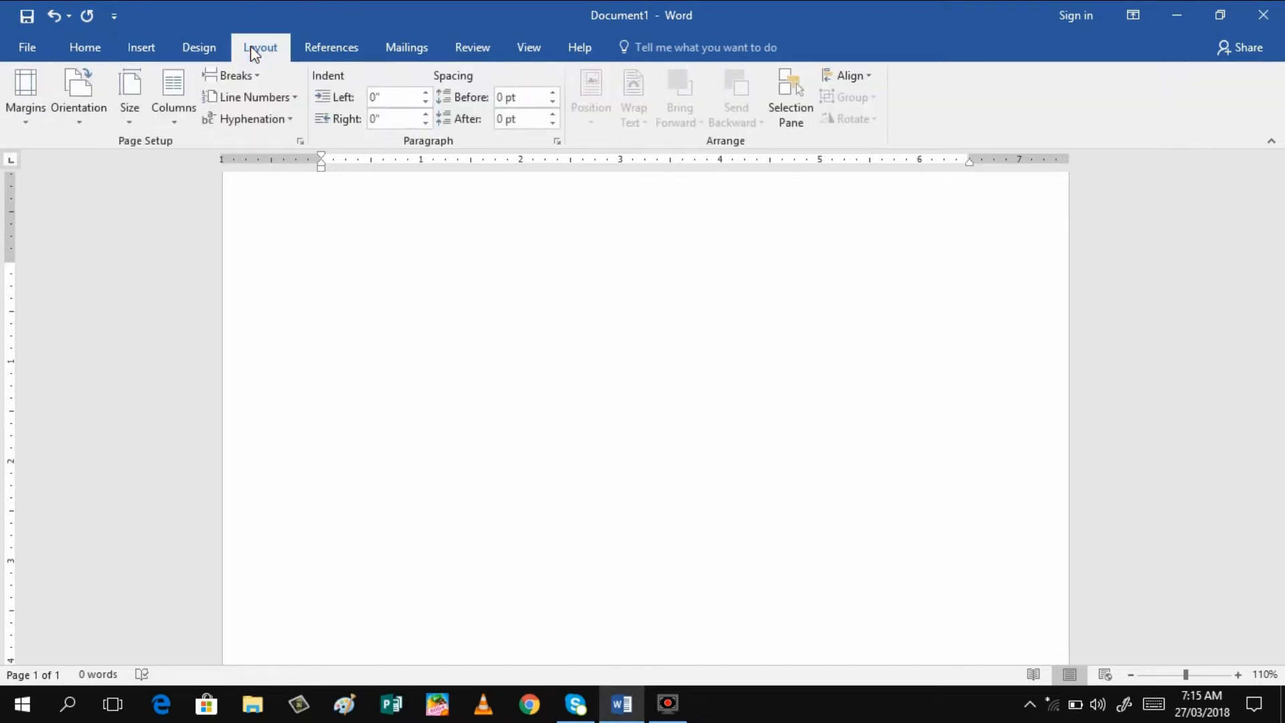
click(130, 123)
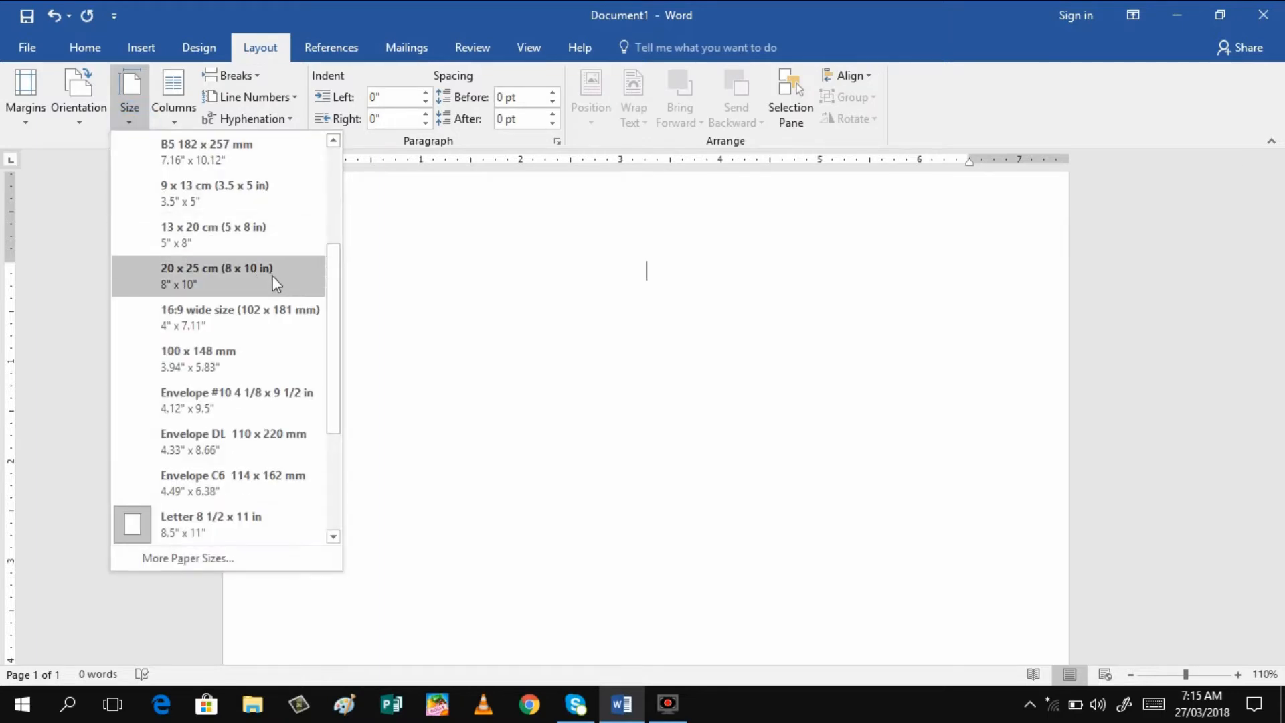
drag(336, 344, 348, 494)
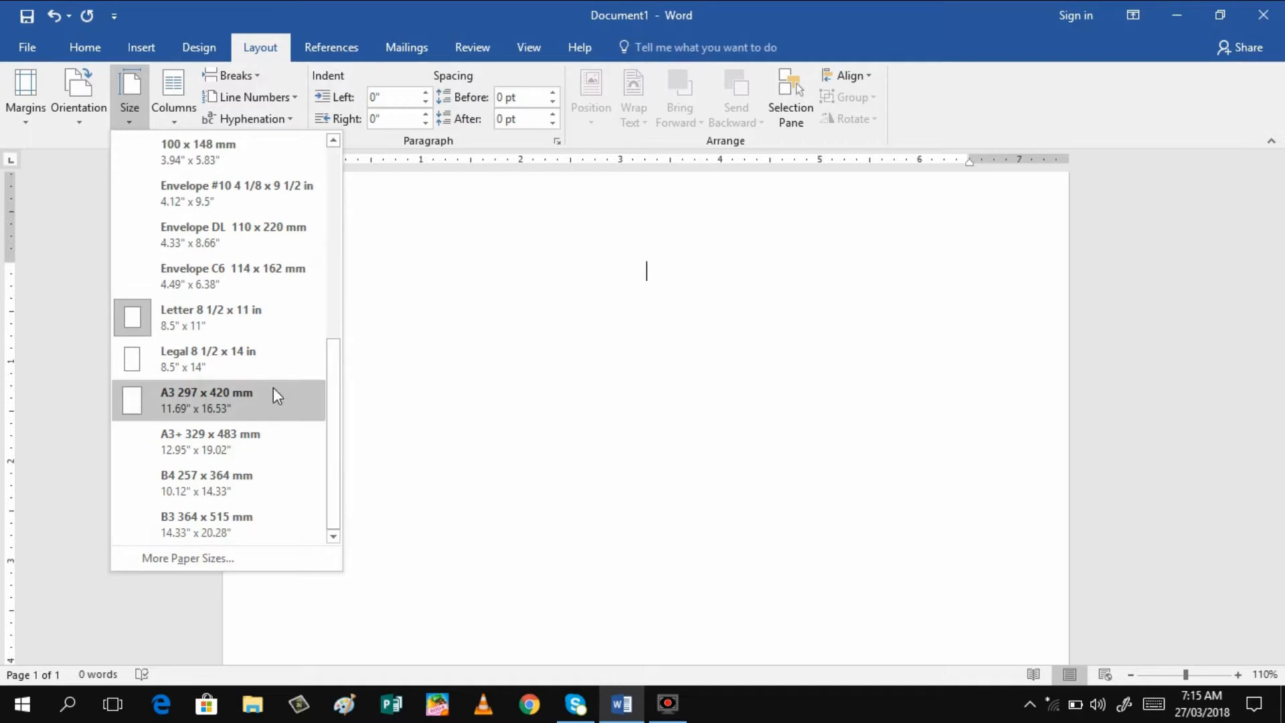
click(202, 312)
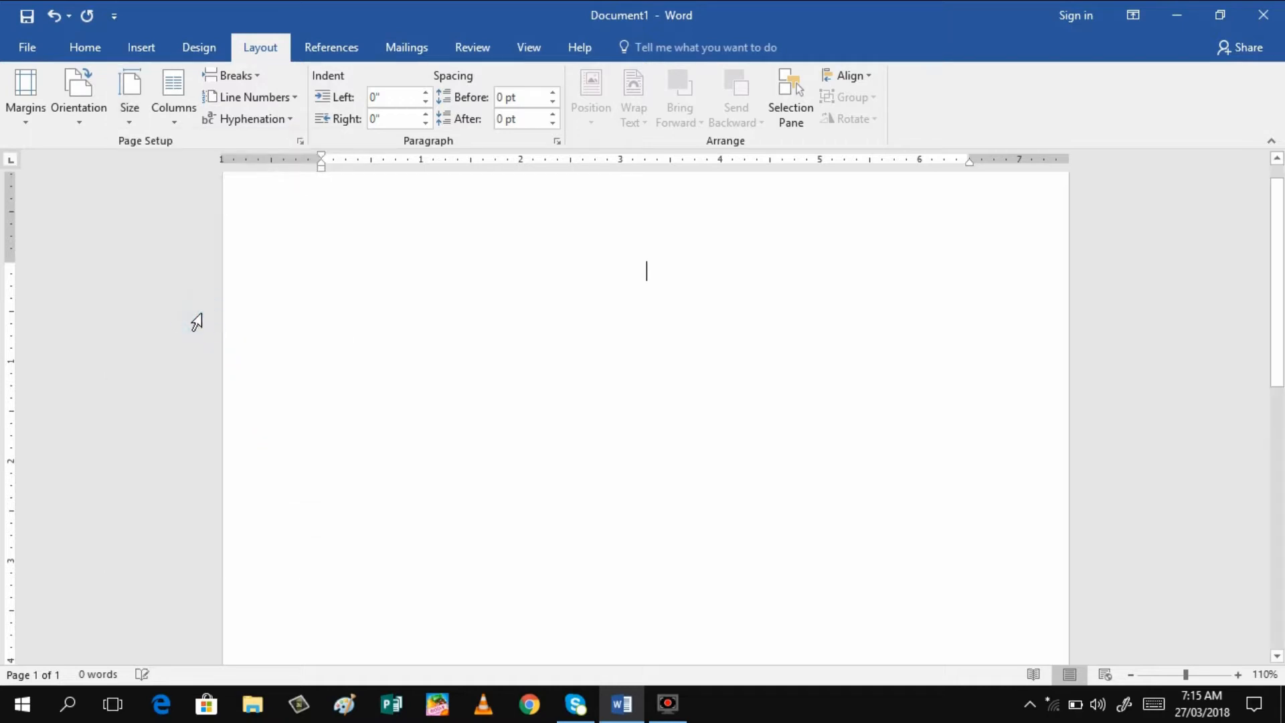
click(75, 118)
click(81, 157)
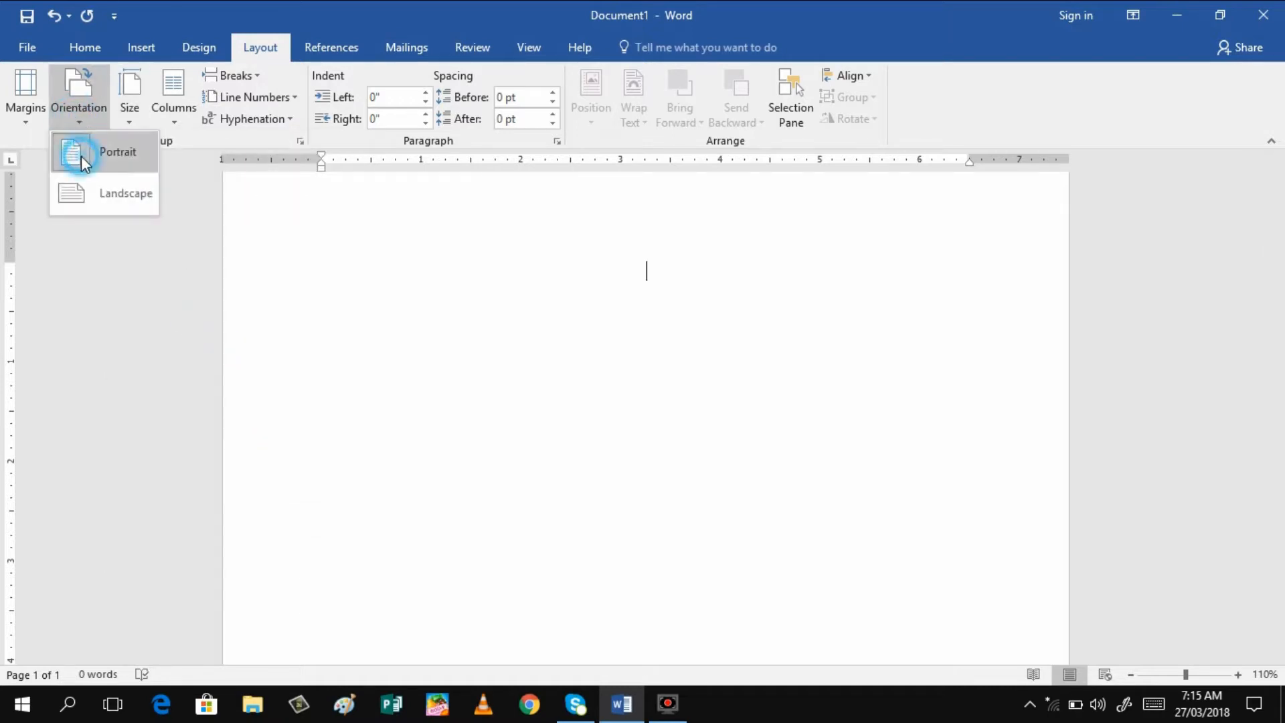
click(24, 122)
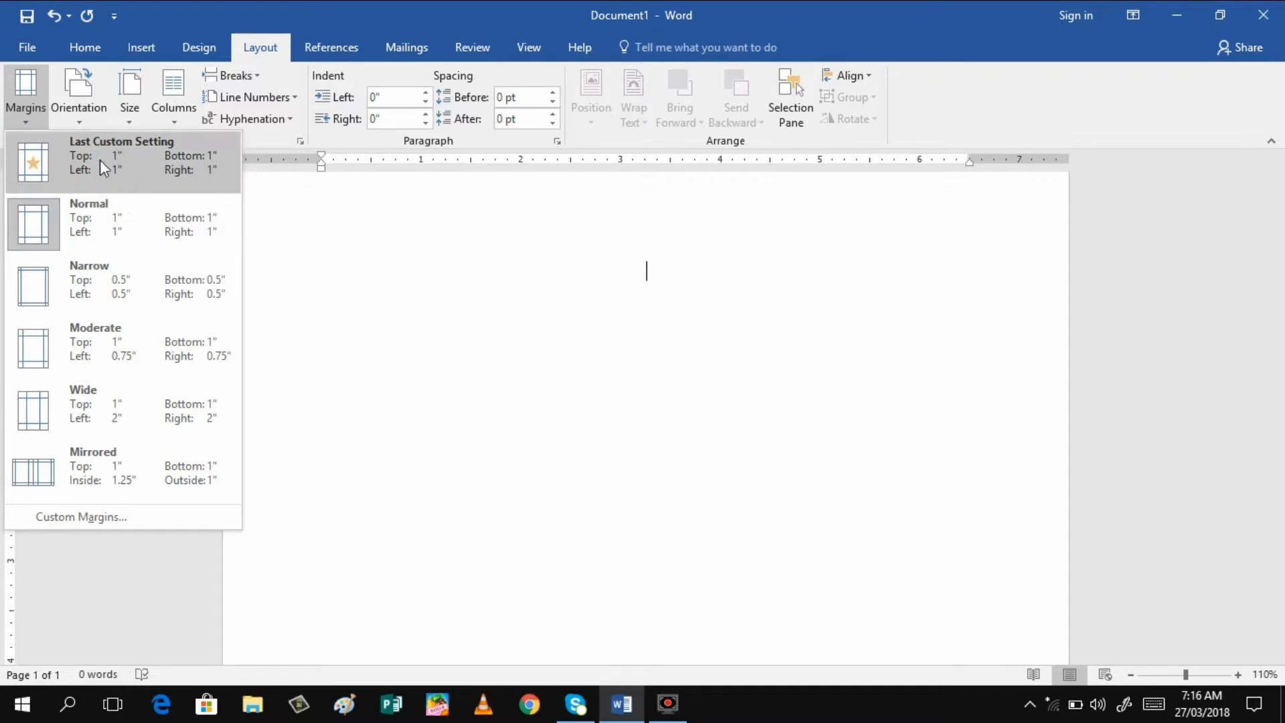
Apply custom margins of 1" on all four sides with a 0" gutter
click(108, 517)
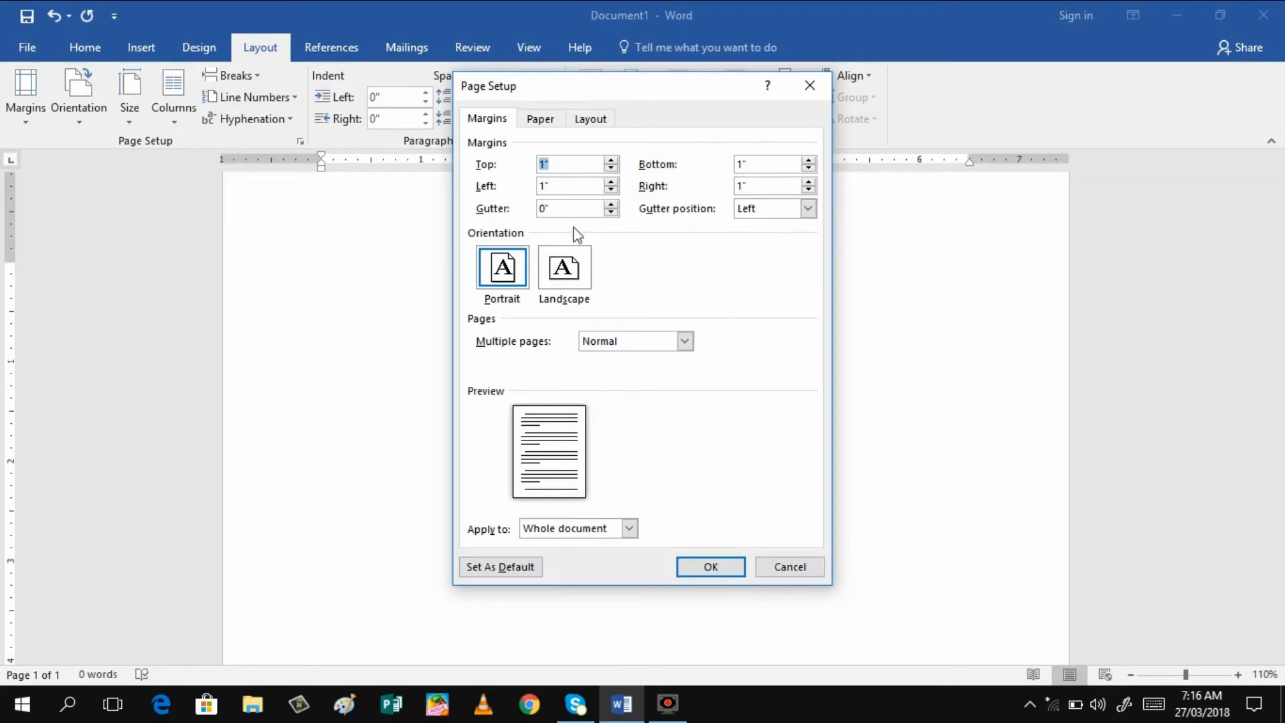
click(710, 575)
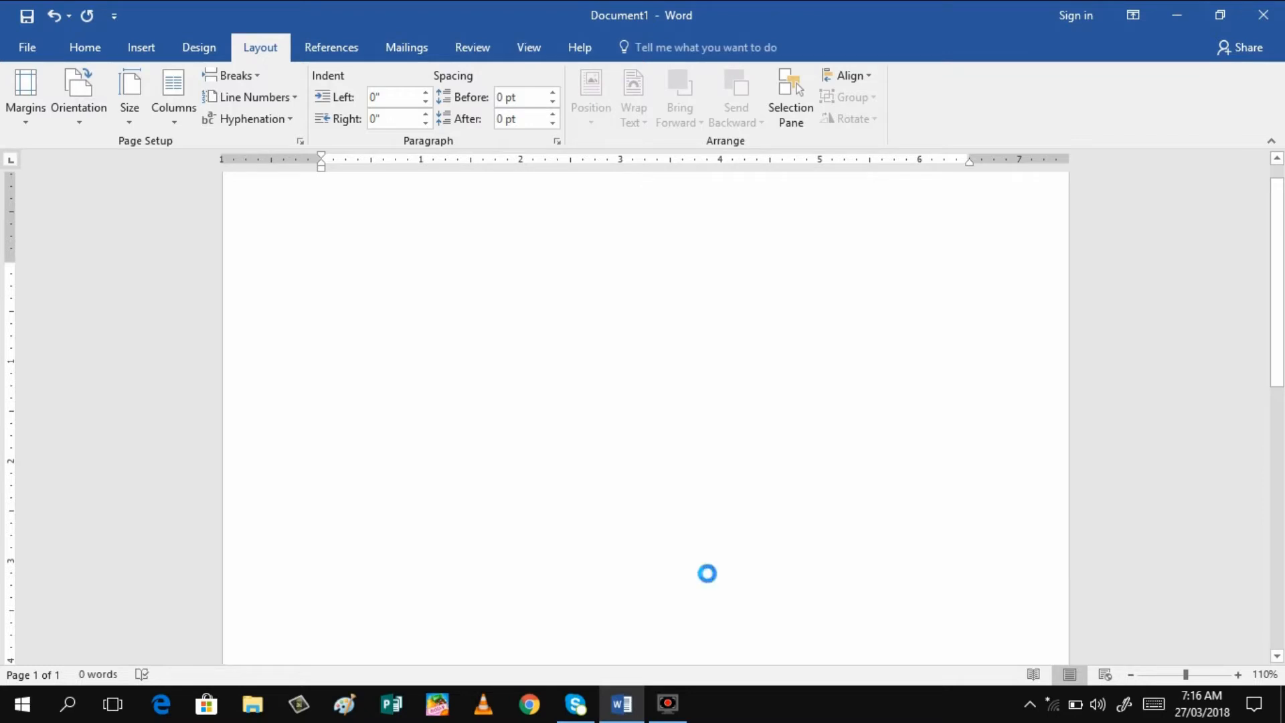
Choose Maiandra GD from the Home tab font list
click(89, 38)
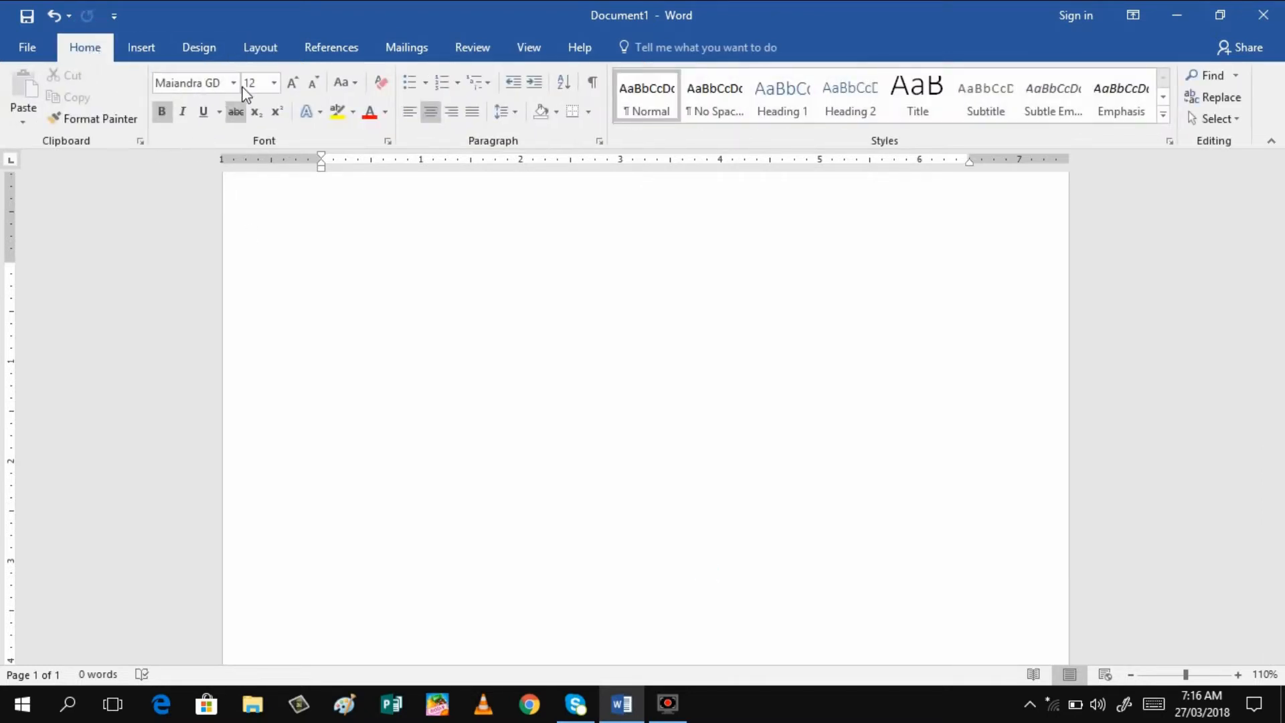
click(234, 83)
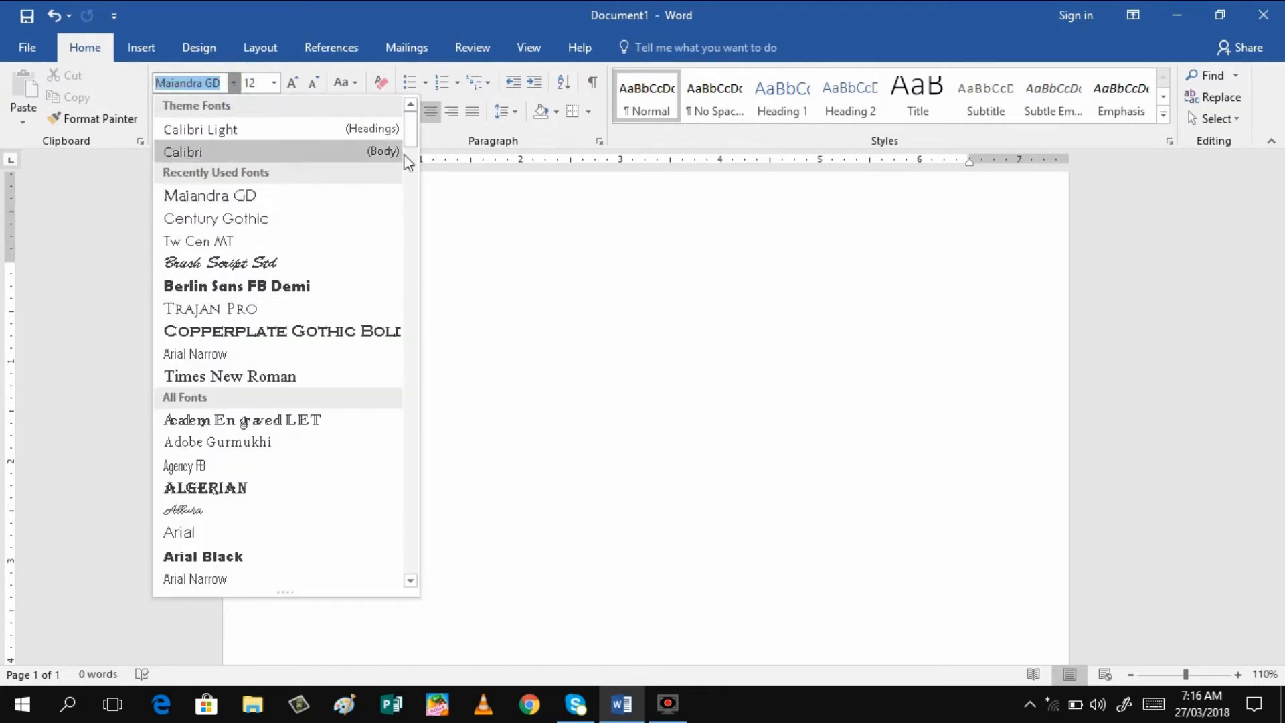
scroll(408, 195, down, 10)
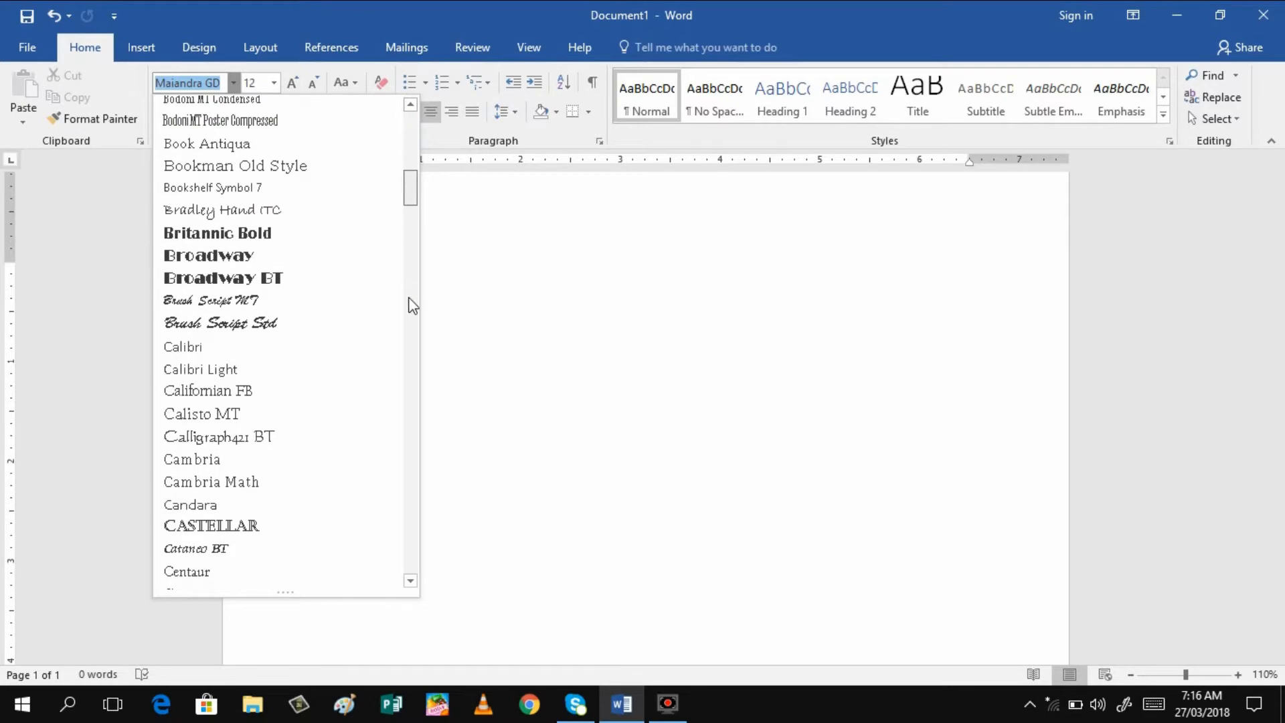
scroll(412, 268, down, 10)
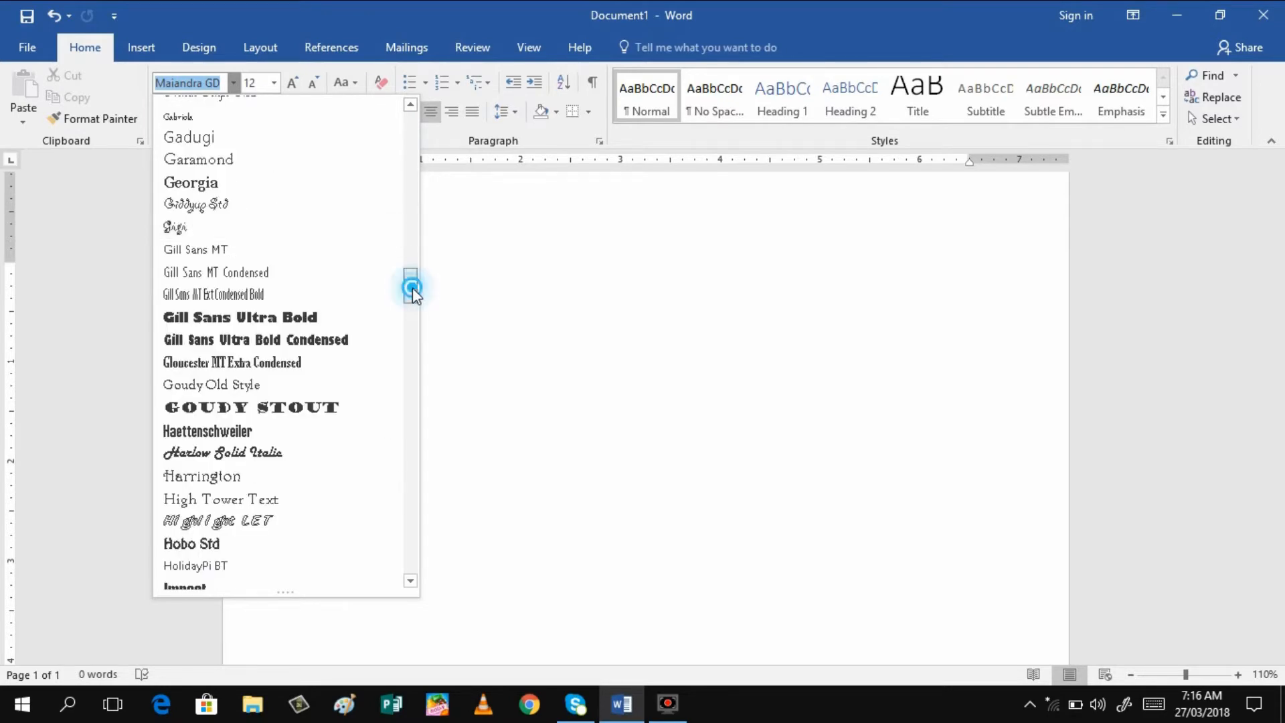
drag(413, 288, 411, 129)
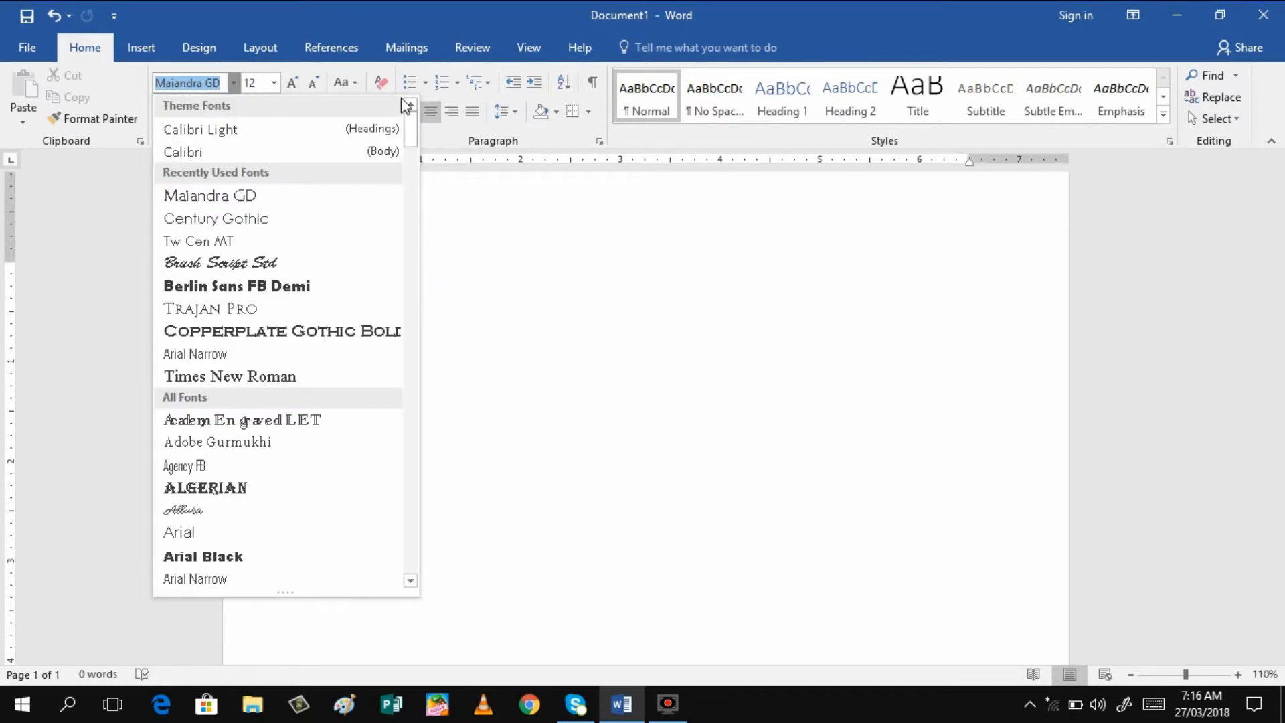
click(229, 195)
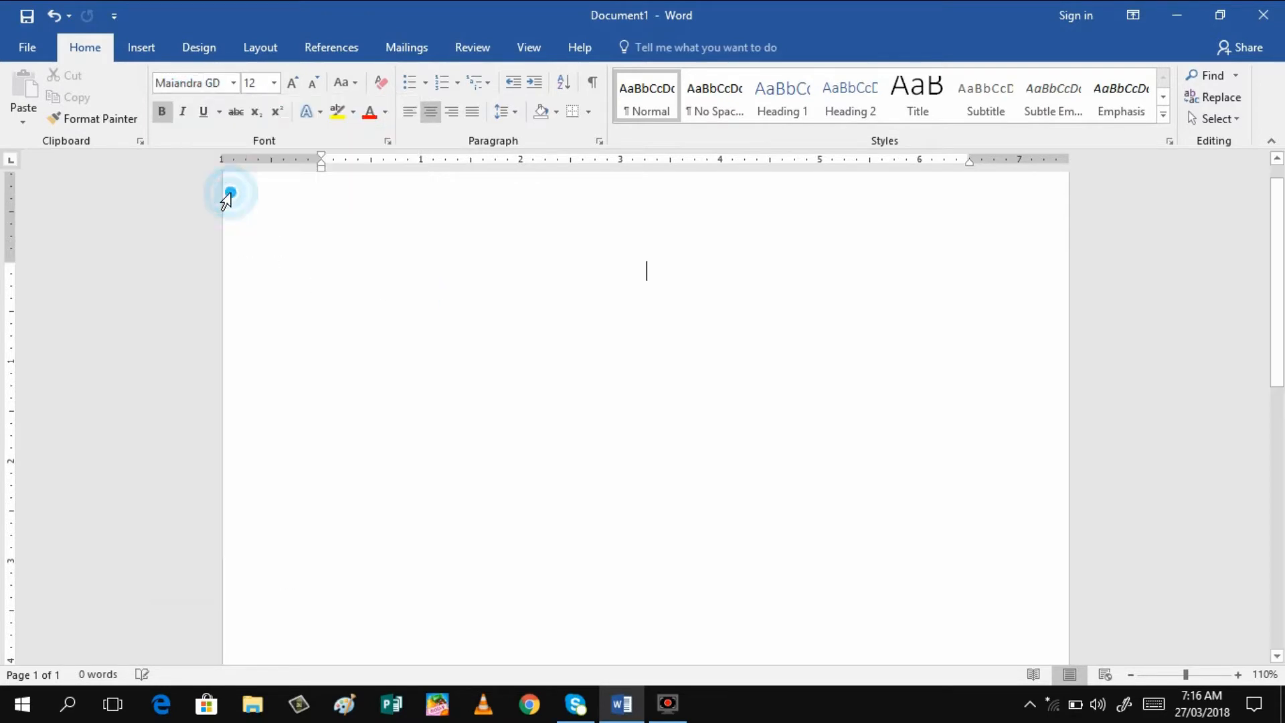
Keep the font size at 12, growing it twice and shrinking it back
click(274, 82)
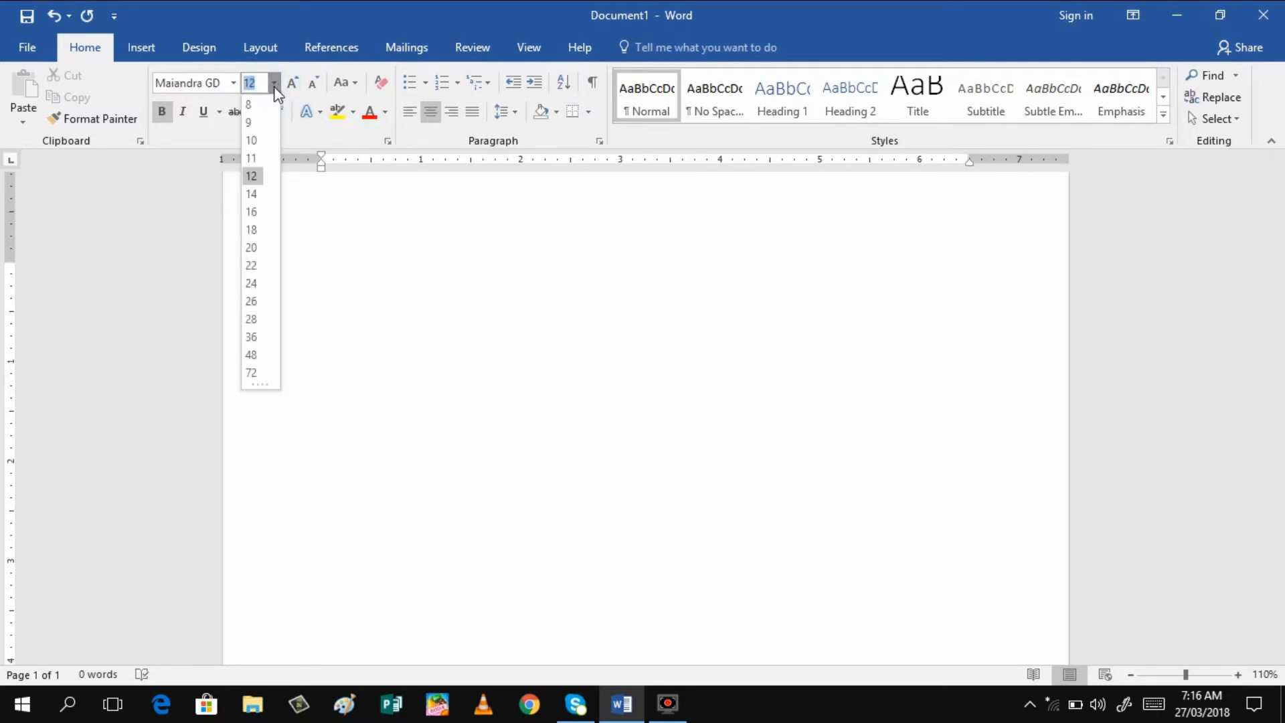
click(344, 302)
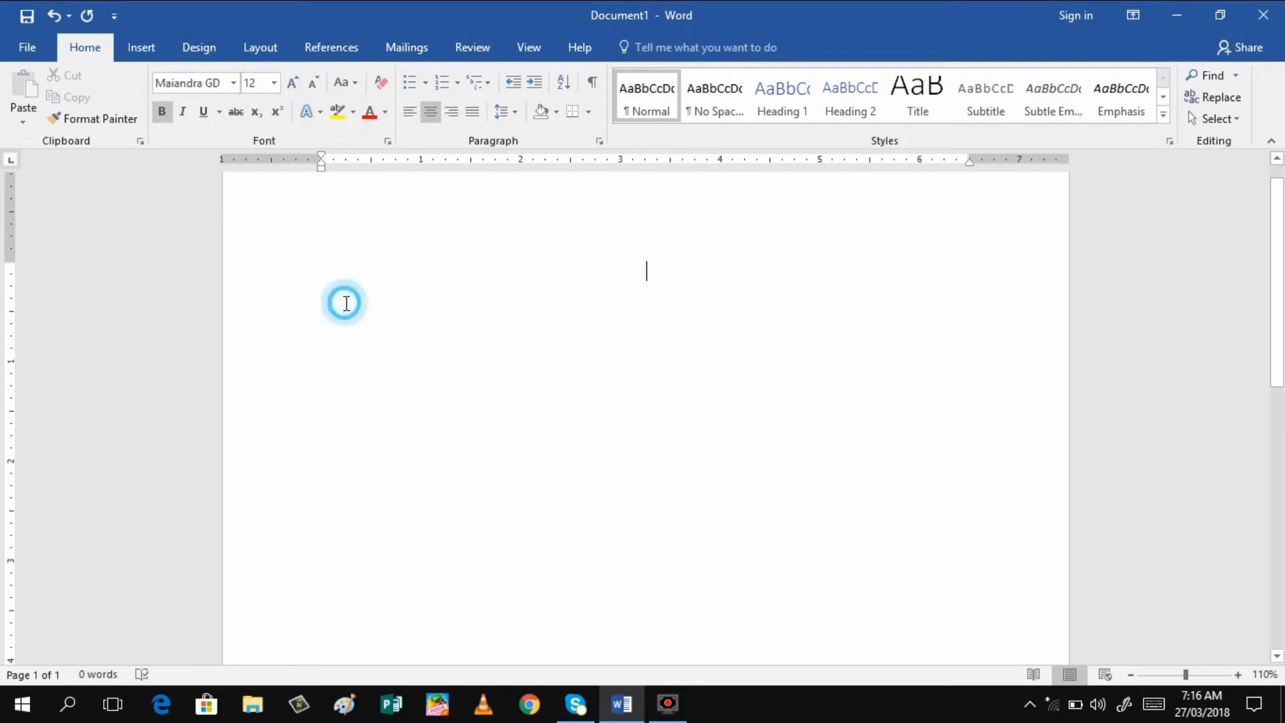
click(299, 80)
click(298, 81)
click(299, 80)
click(298, 80)
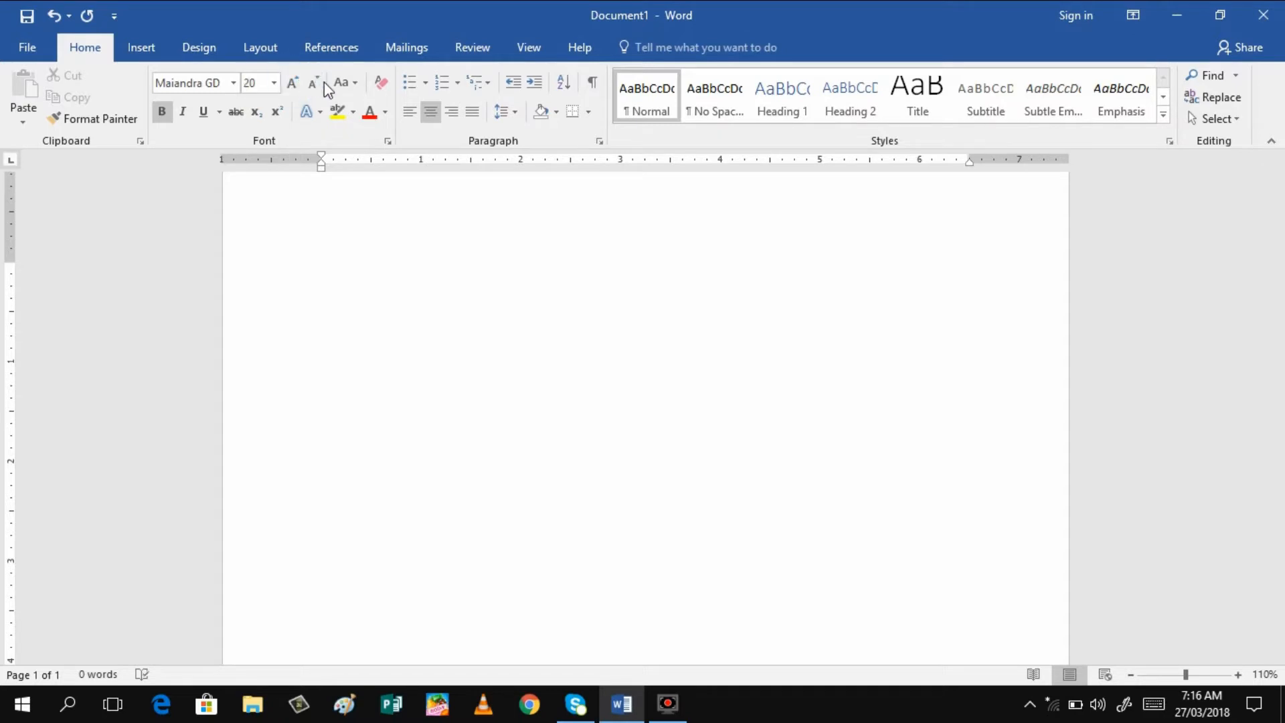
click(321, 83)
click(321, 84)
click(321, 83)
click(321, 84)
Center the paragraph and type 'SAMAR NATIONAL SCHOOL' in capitals, then 'Catbalogan City'
click(428, 110)
click(428, 113)
key(Caps_Lock)
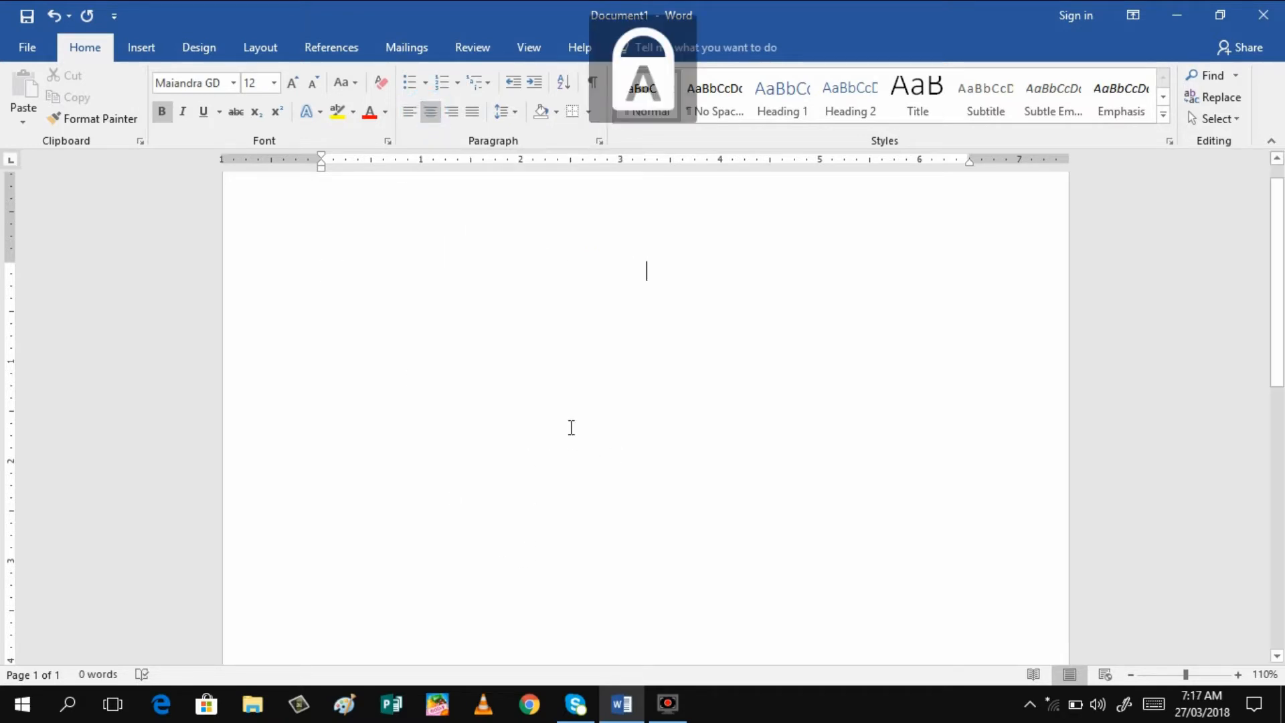
text(SAMAR)
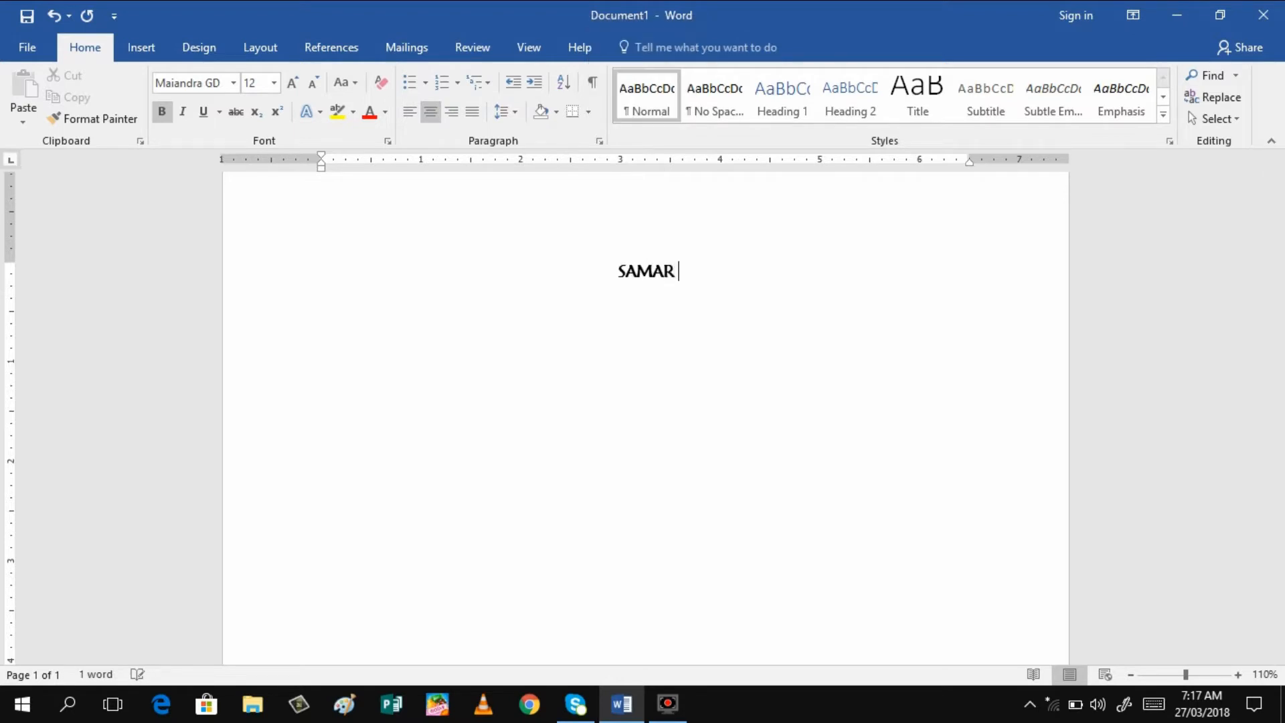
text( NATIONAL)
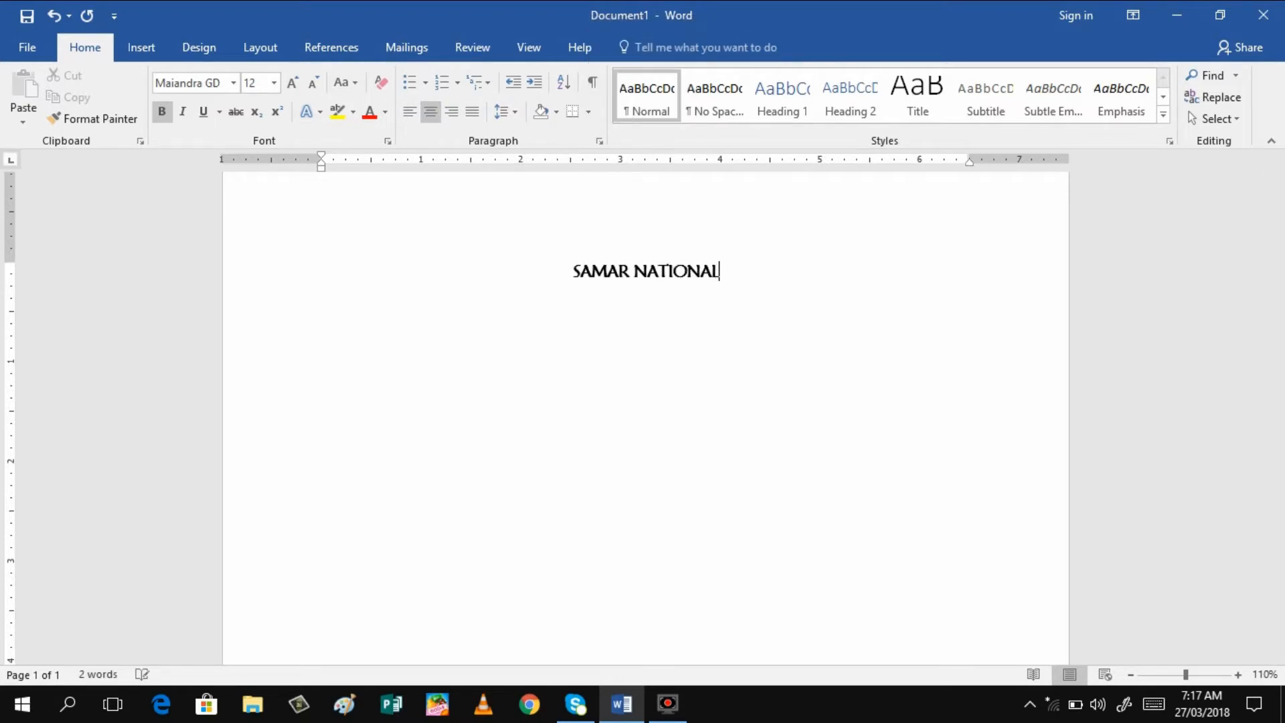
text( SCHOOL)
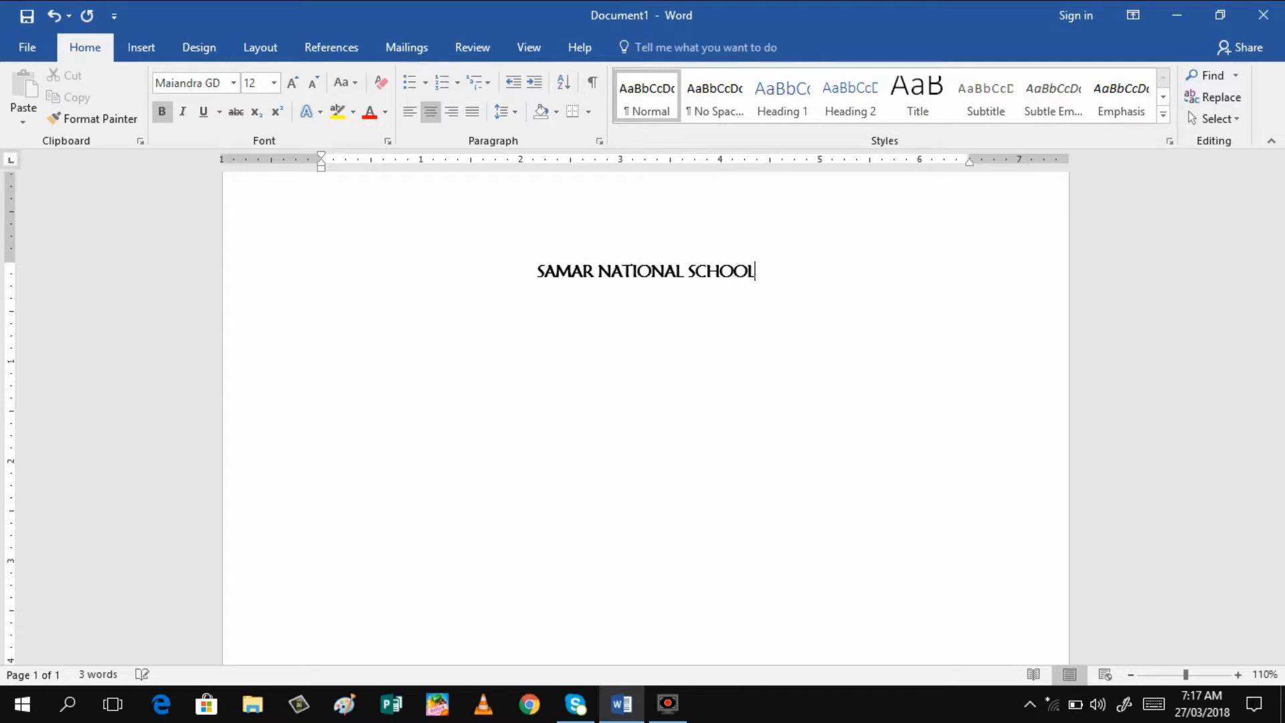
key(Caps_Lock)
text(Ca)
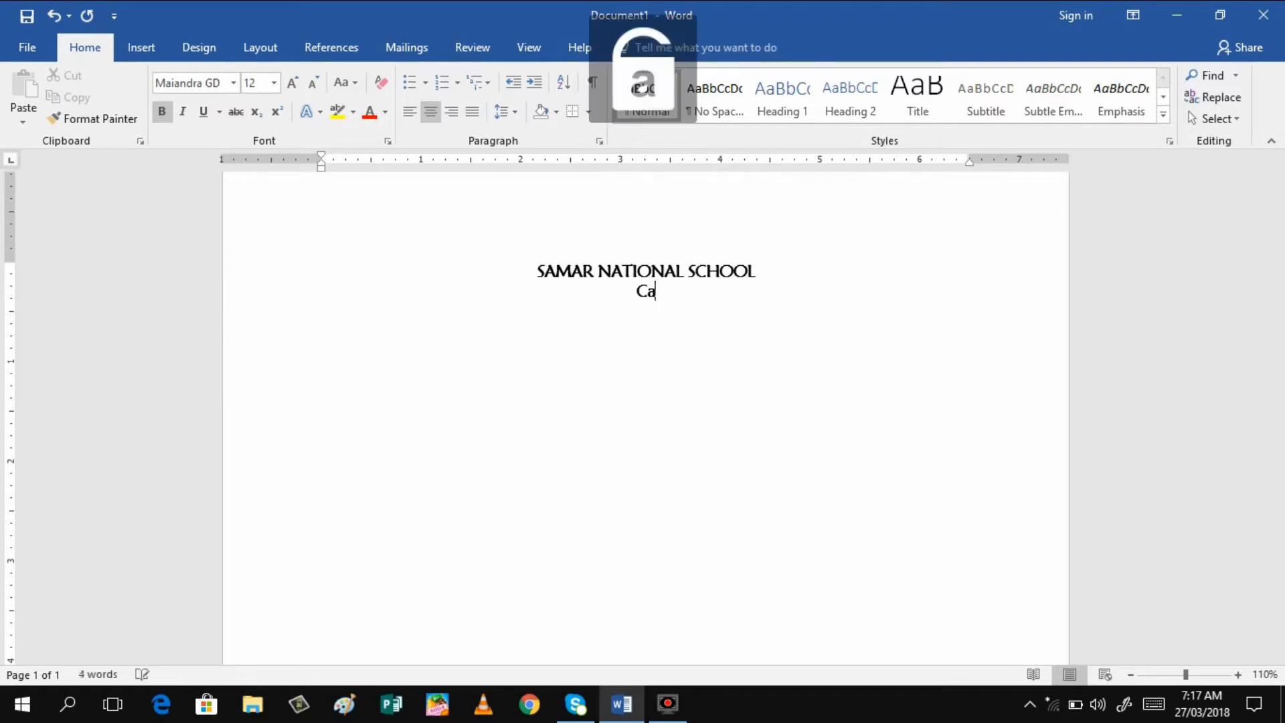
text(tbalogan)
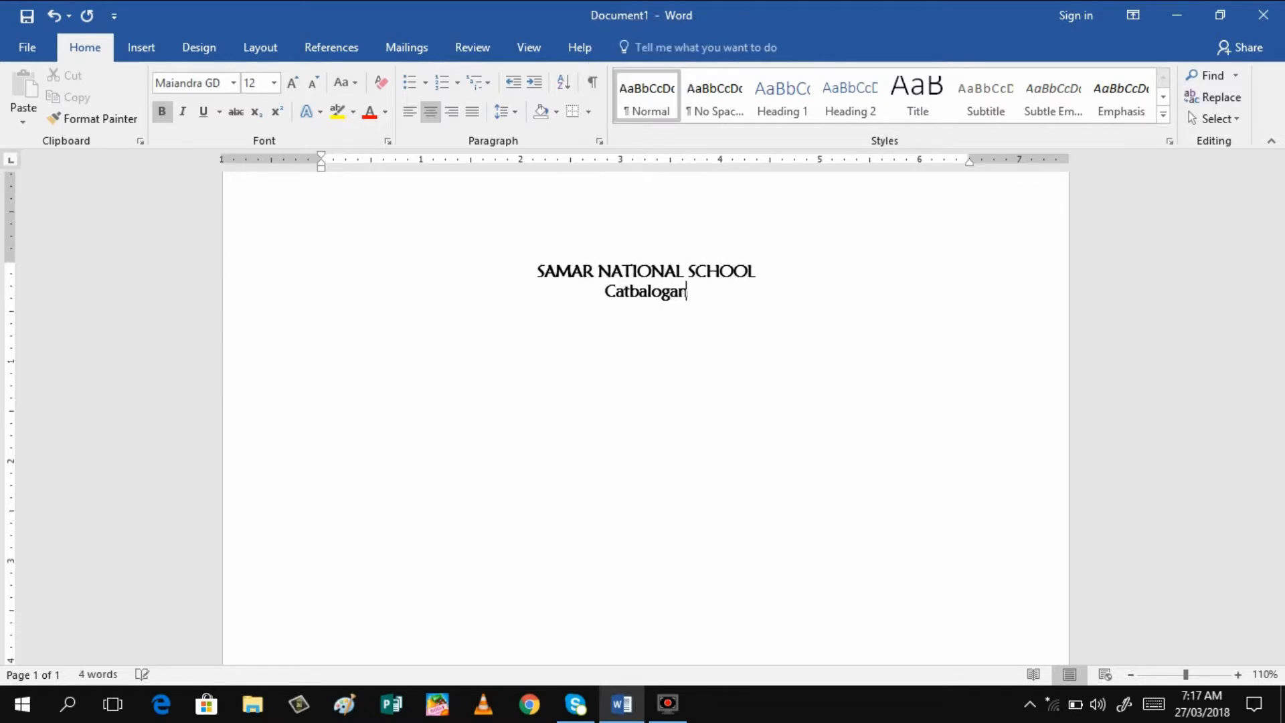
text( City)
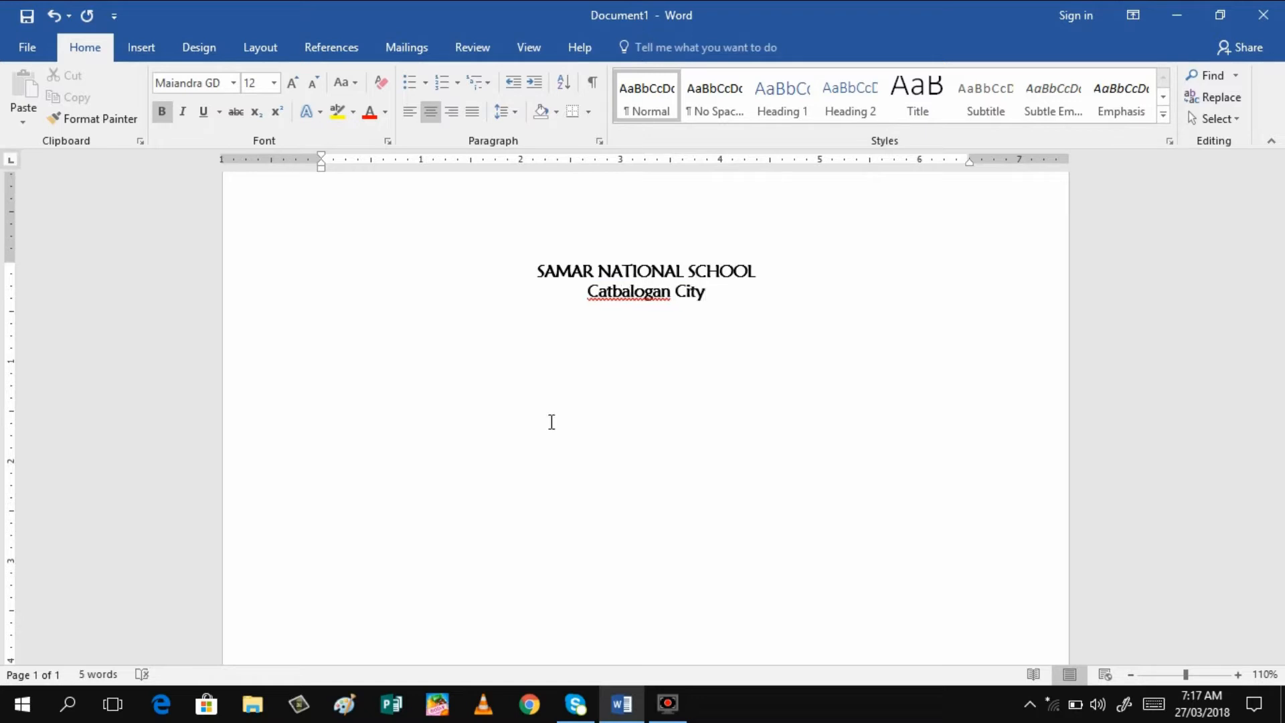
Make 'Catbalogan City' not bold and start a new centred line below it
click(589, 292)
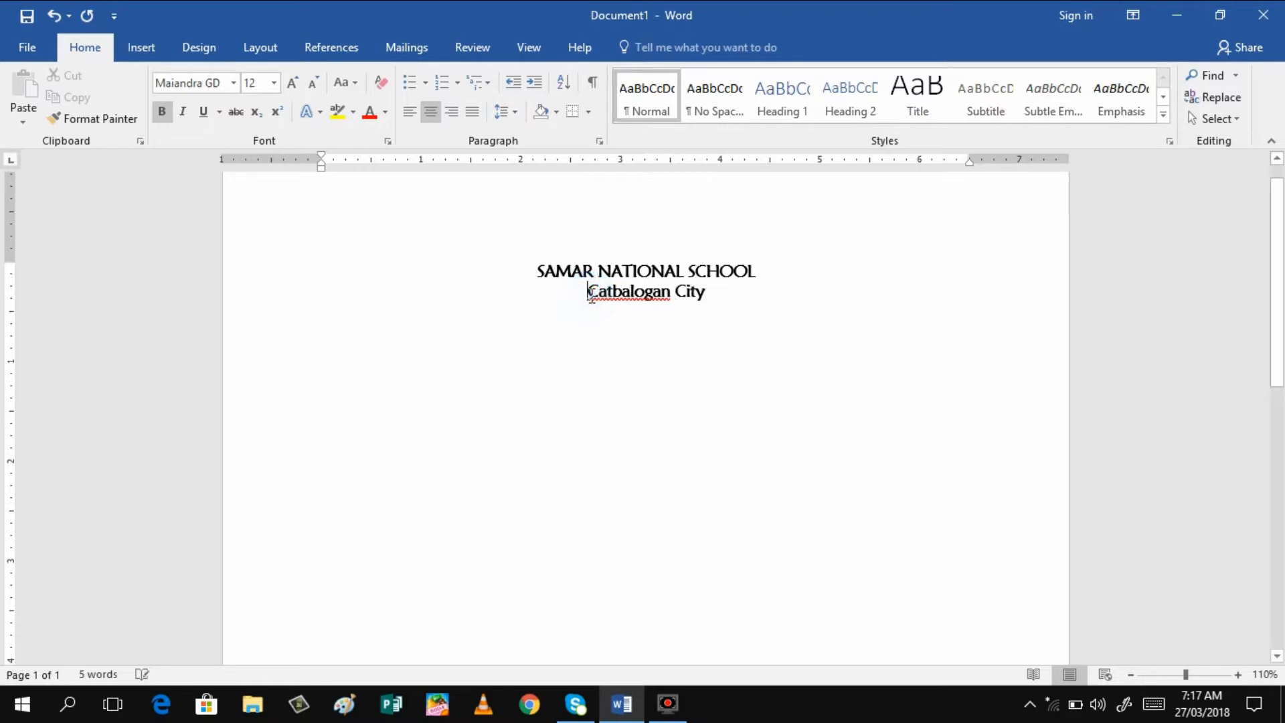
key(shift+Right)
key(shift+Right)
key(shift+Right)
key(shift+Right)
key(shift+Right)
key(shift+Right)
key(shift+Right)
key(shift+Right)
key(shift+Right)
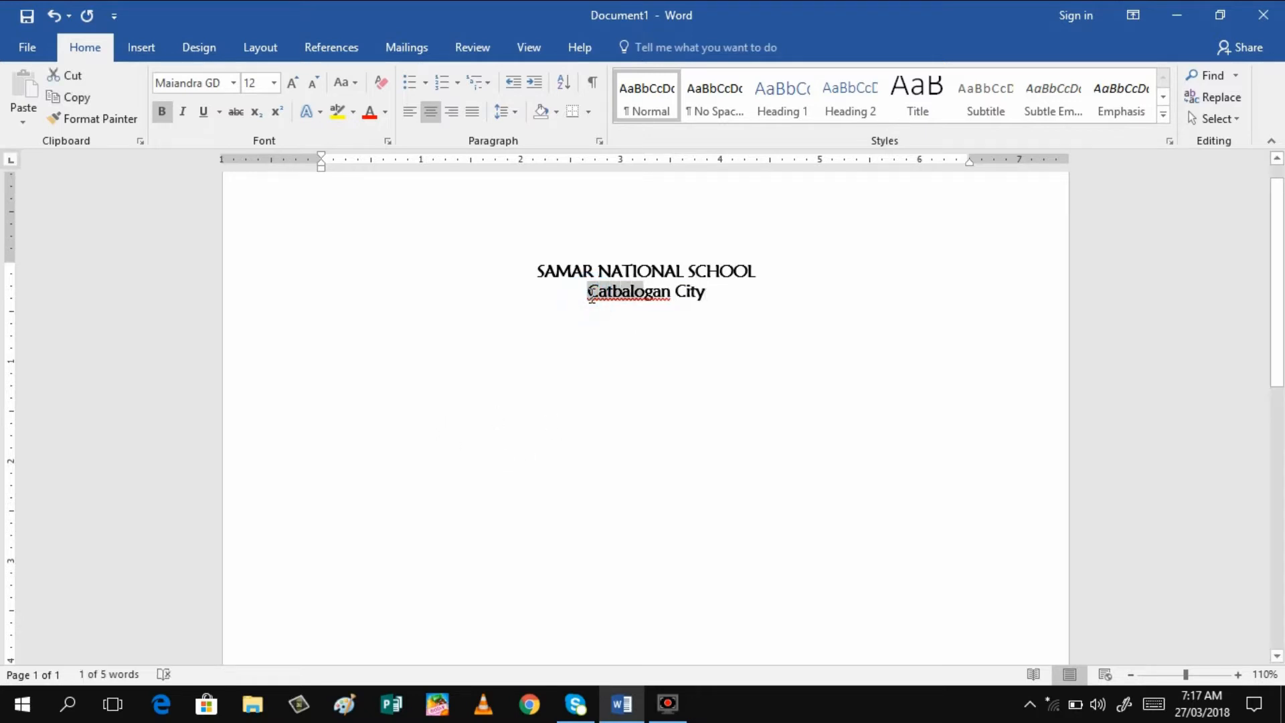
key(shift+Right)
key(shift+Right)
key(shift+Right)
key(shift+Right)
key(shift+Right)
key(shift+Right)
key(shift+Right)
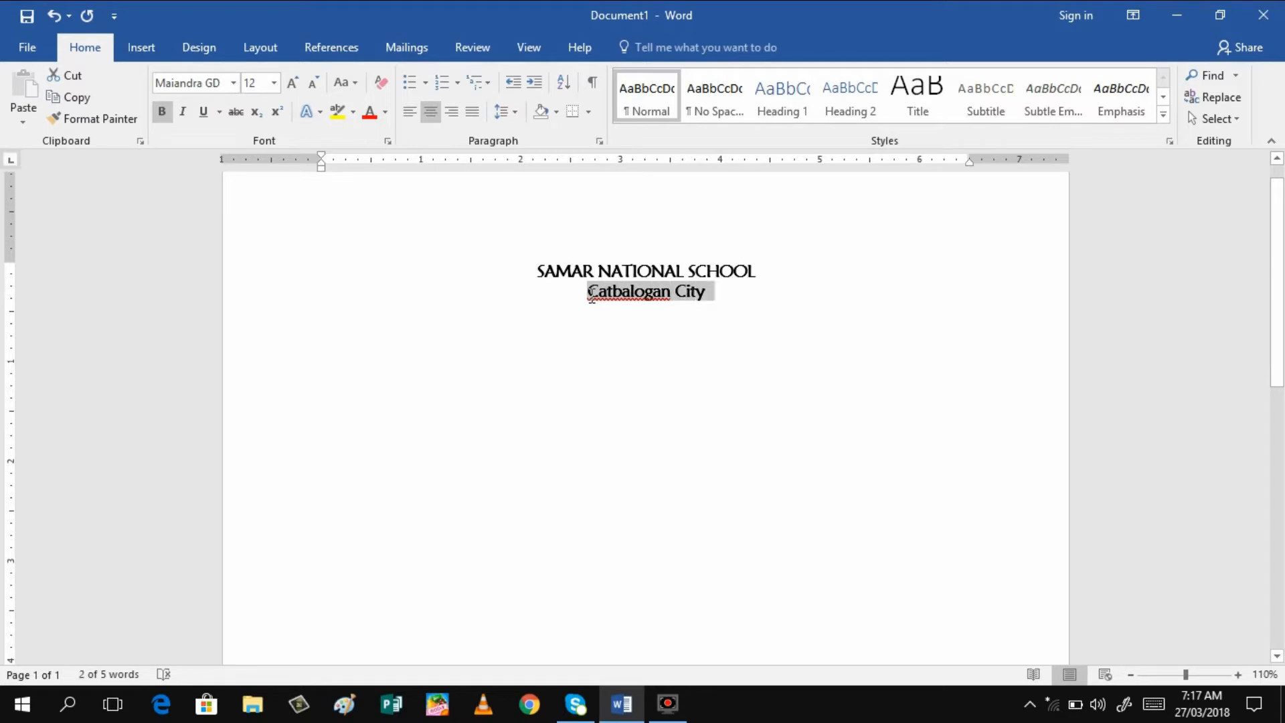
click(159, 124)
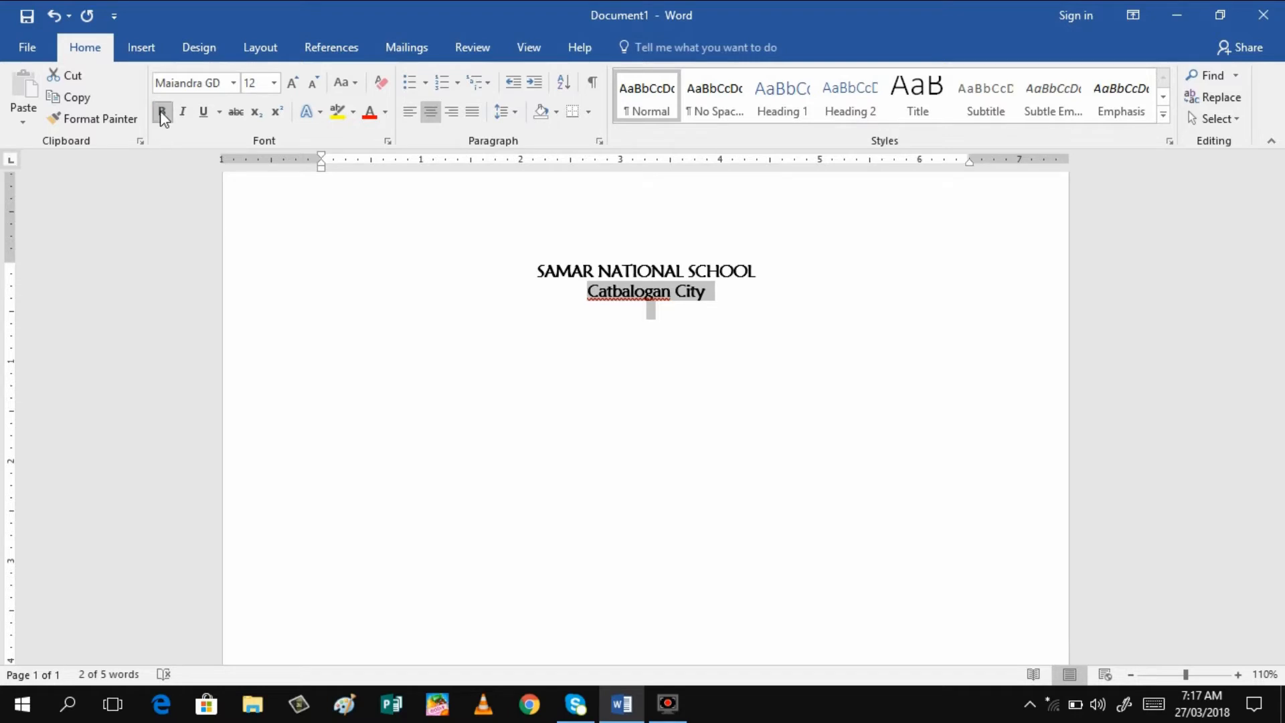
click(161, 112)
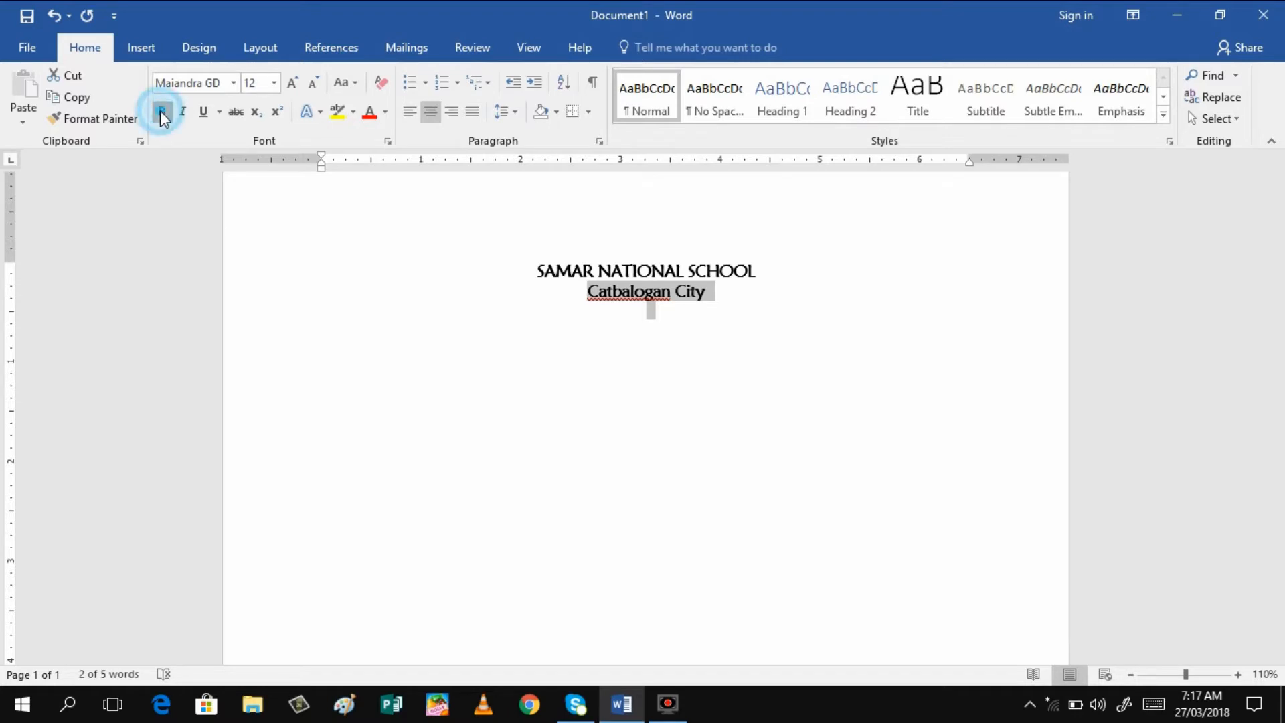
click(709, 294)
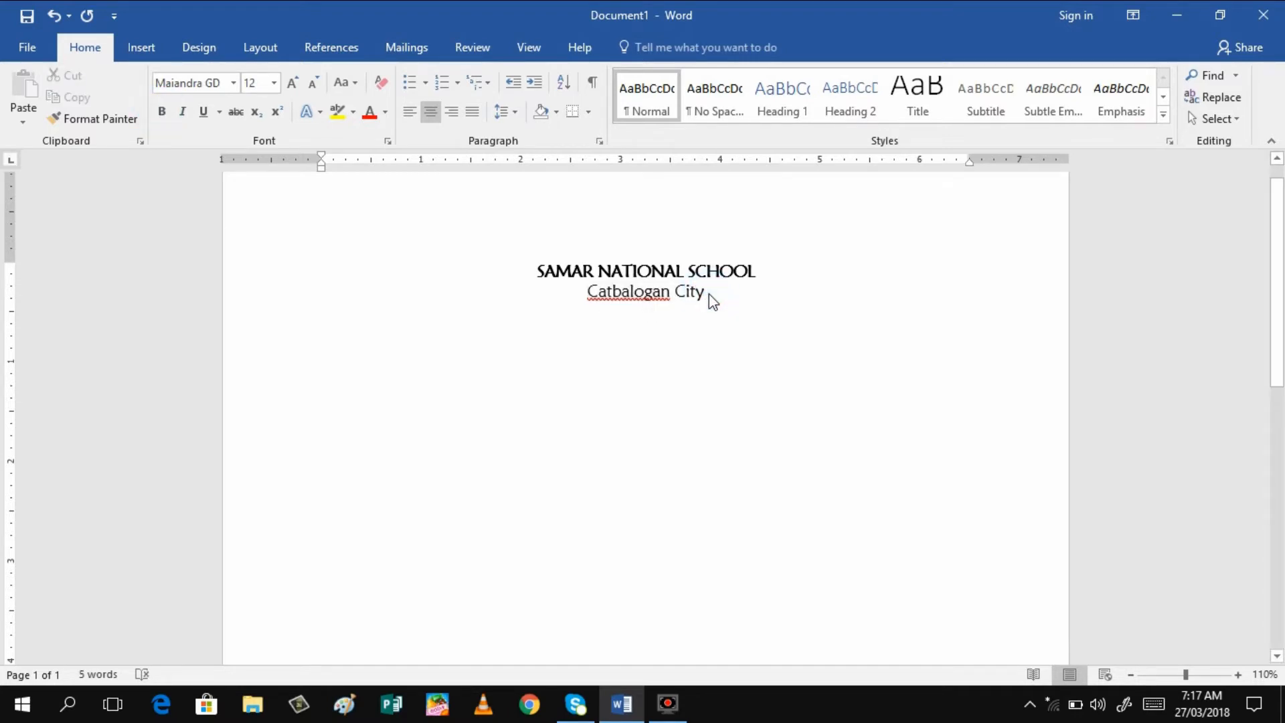
key(Return)
key(Return)
key(Return)
key(Return)
key(Return)
key(Return)
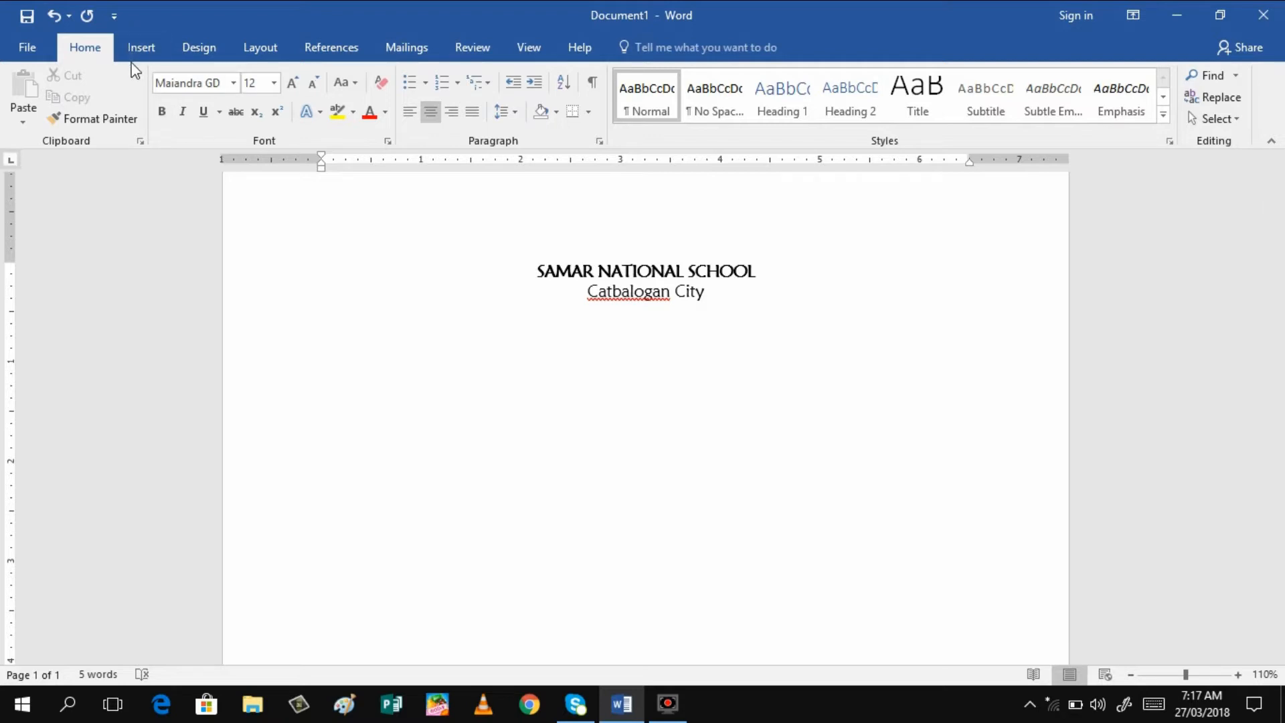
Insert an outlined-style WordArt and delete its placeholder text
click(142, 49)
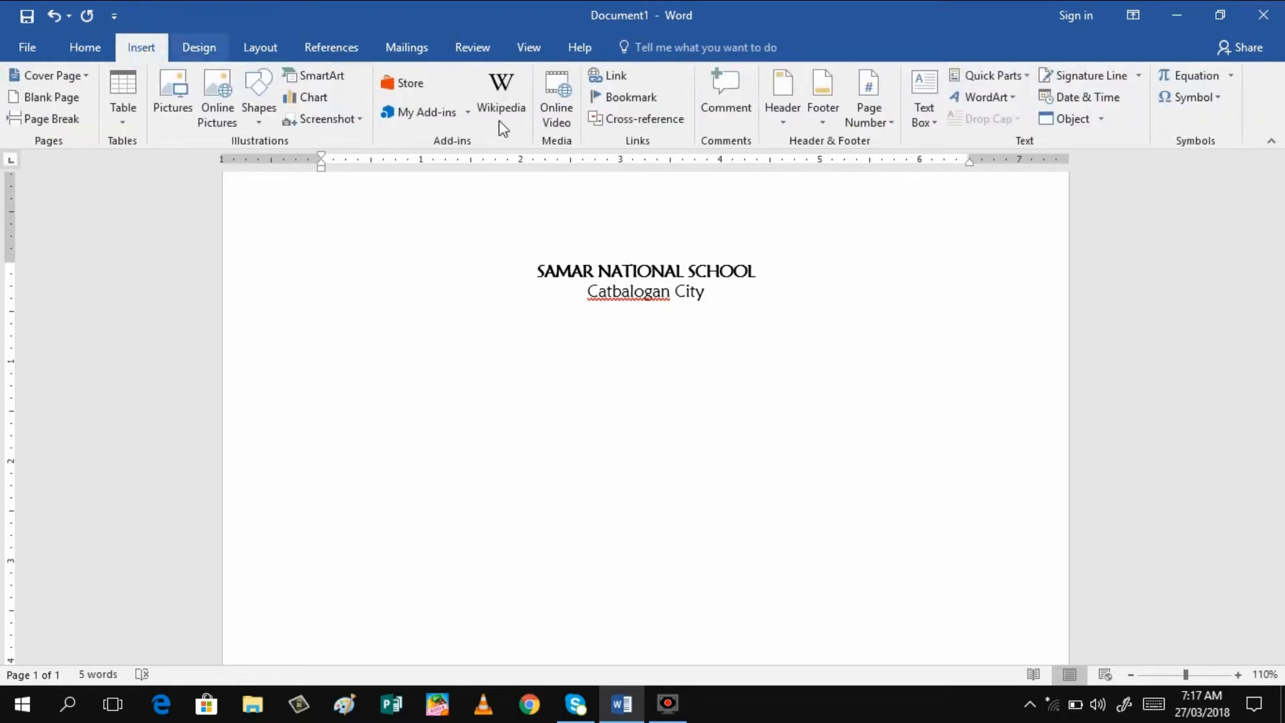
click(1016, 101)
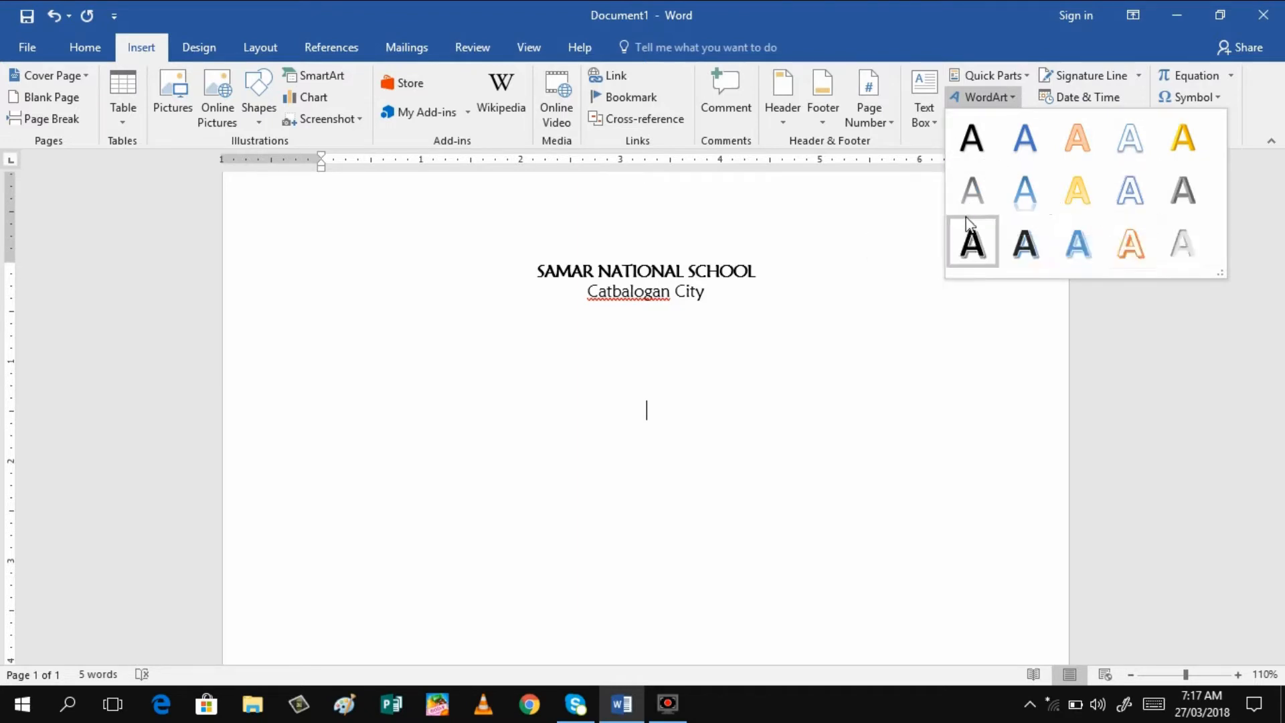
click(1027, 253)
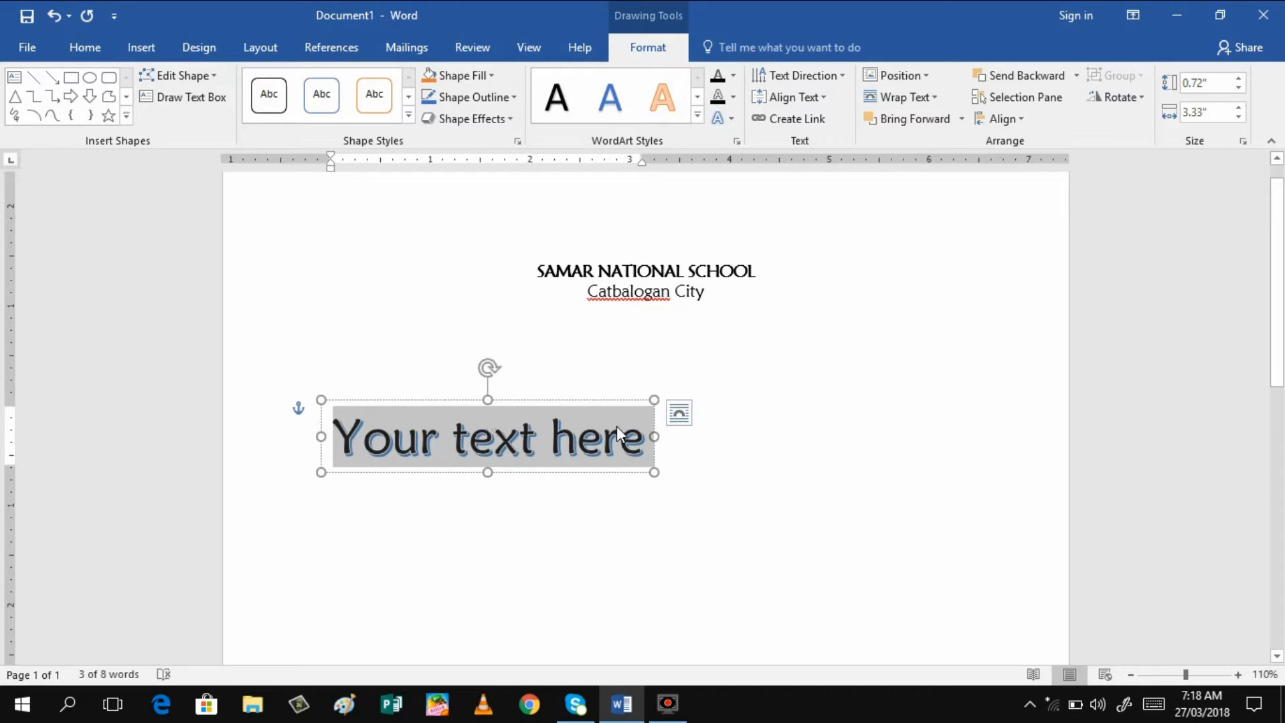
click(640, 439)
key(BackSpace)
key(BackSpace)
key(BackSpace)
key(BackSpace)
key(BackSpace)
key(BackSpace)
key(BackSpace)
key(BackSpace)
key(BackSpace)
key(BackSpace)
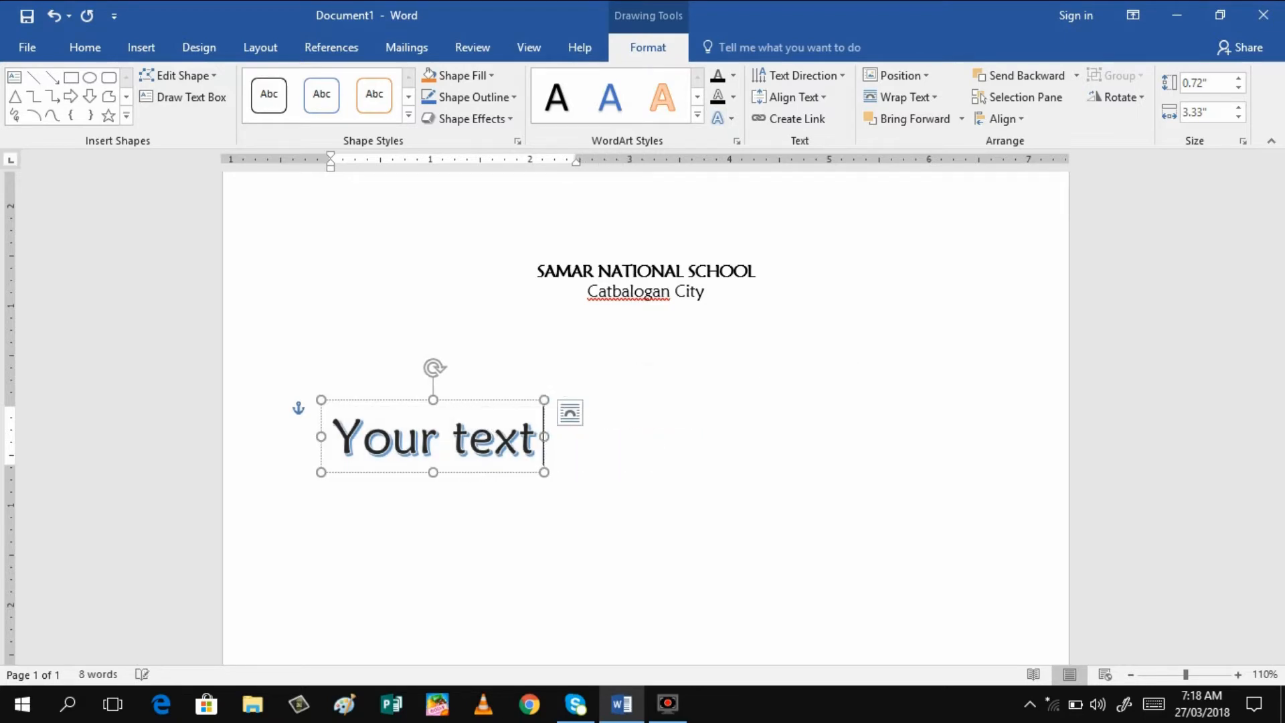
key(BackSpace)
key(BackSpace)
key(BackSpace)
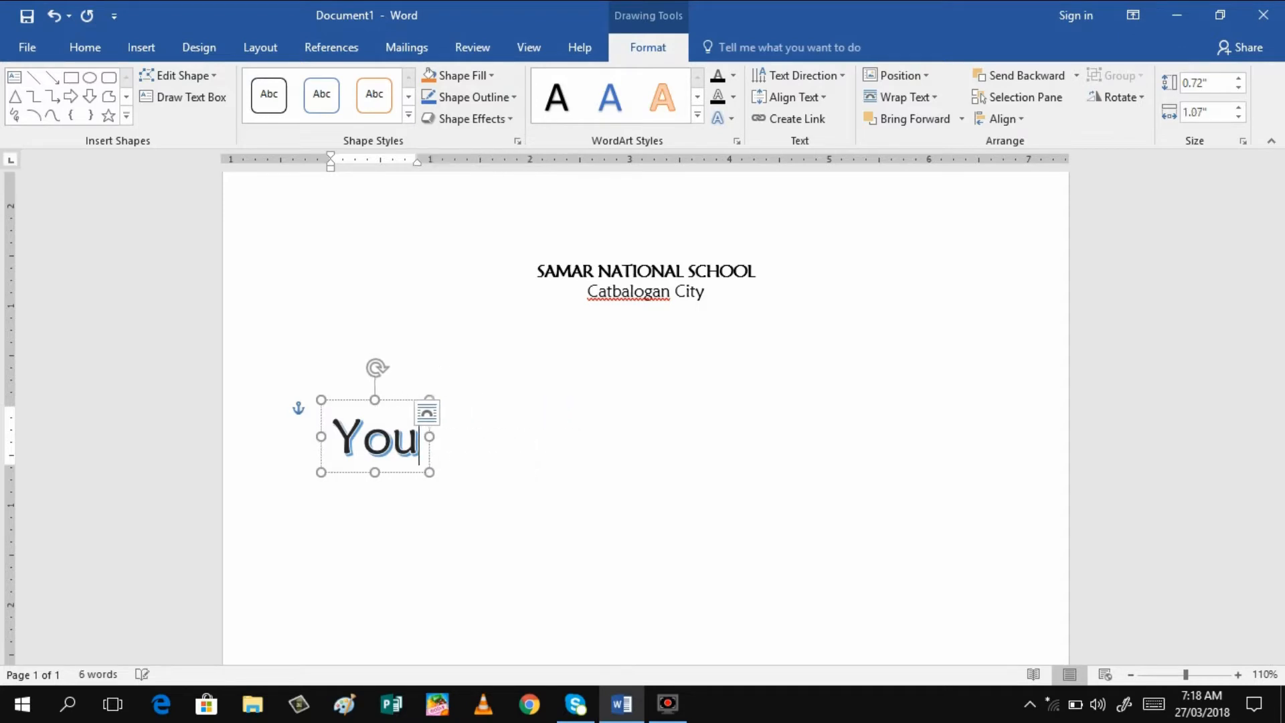
key(BackSpace)
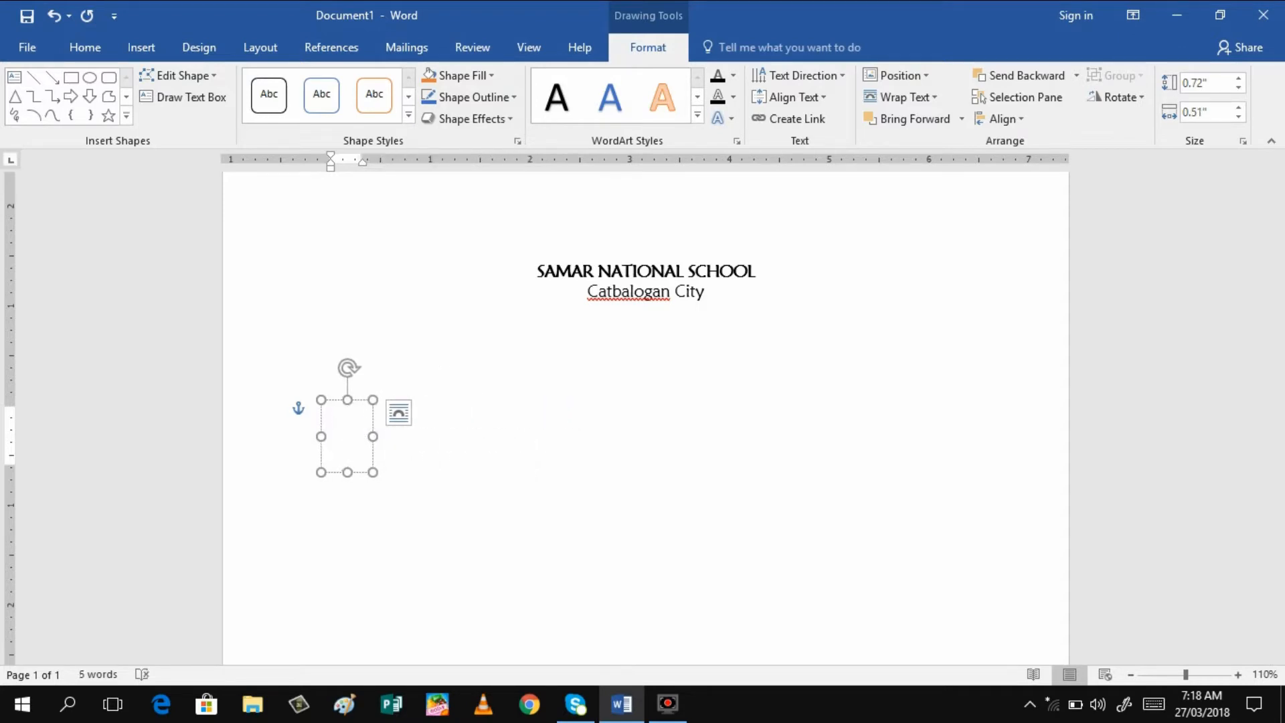
Type 'Narrative Report' as the first WordArt line and start a second line
key(Caps_Lock)
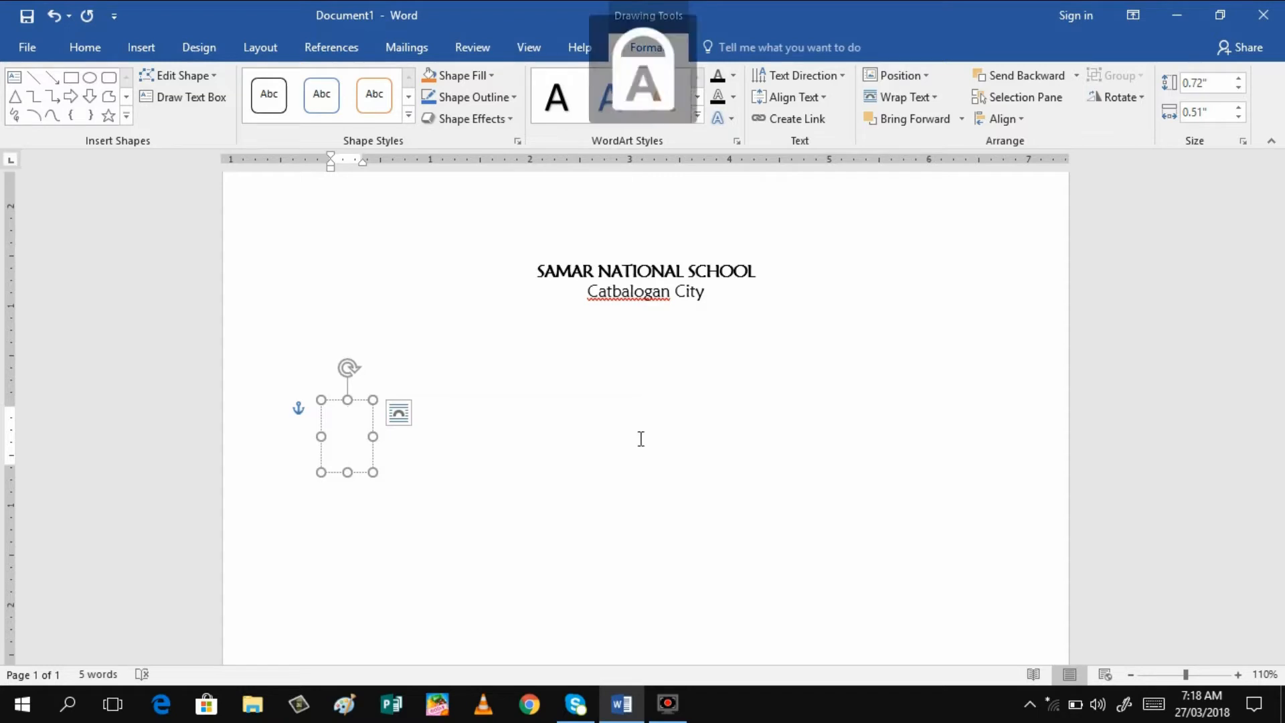
text(nAT)
key(BackSpace)
key(BackSpace)
key(BackSpace)
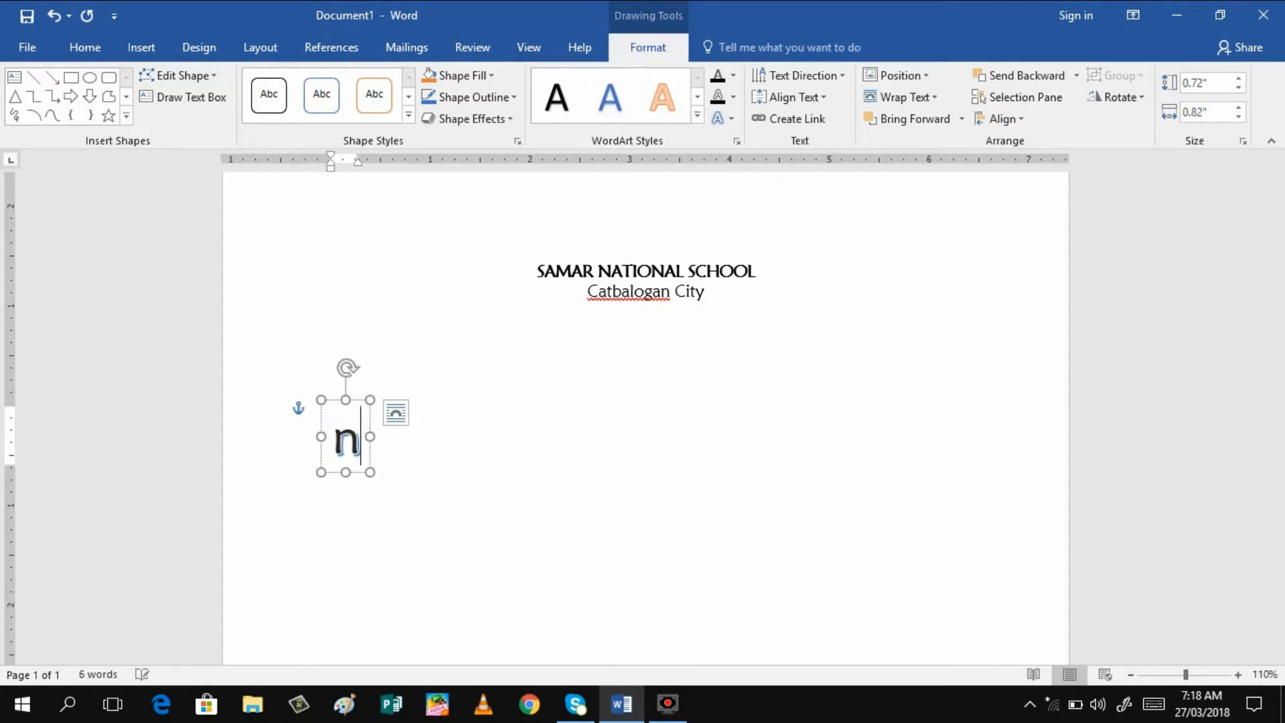
key(Caps_Lock)
text(N)
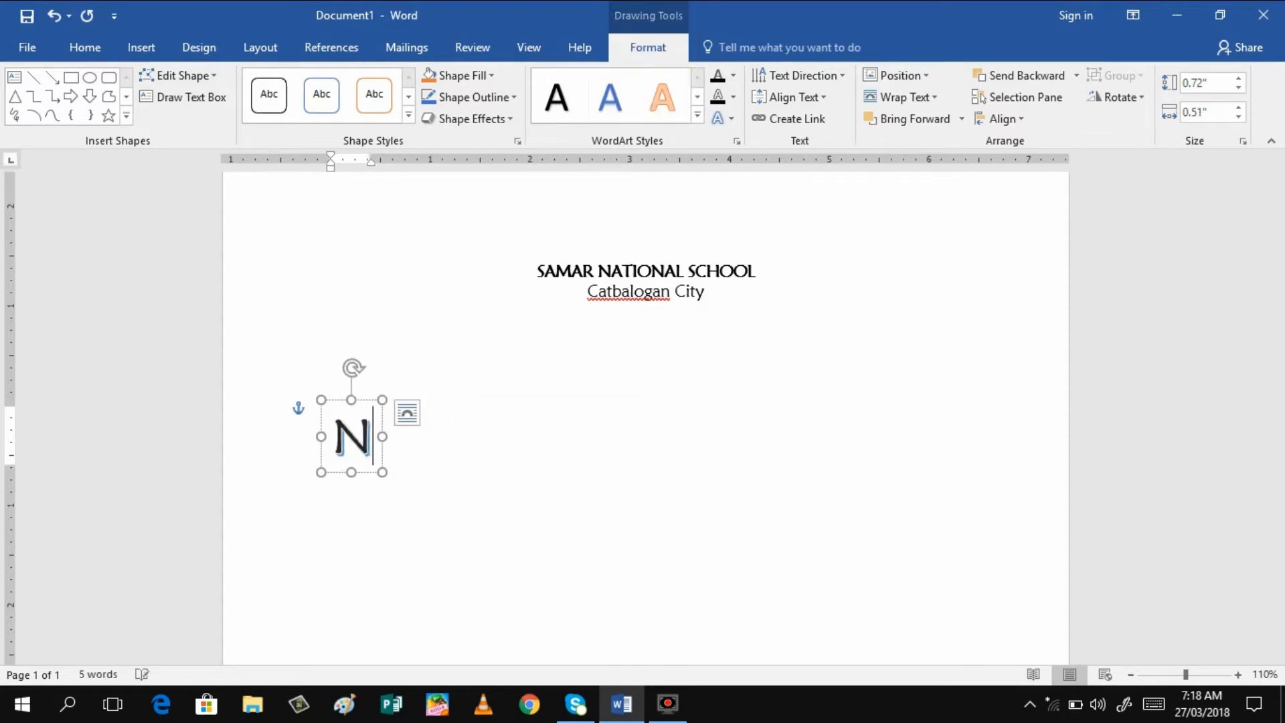
text(arra)
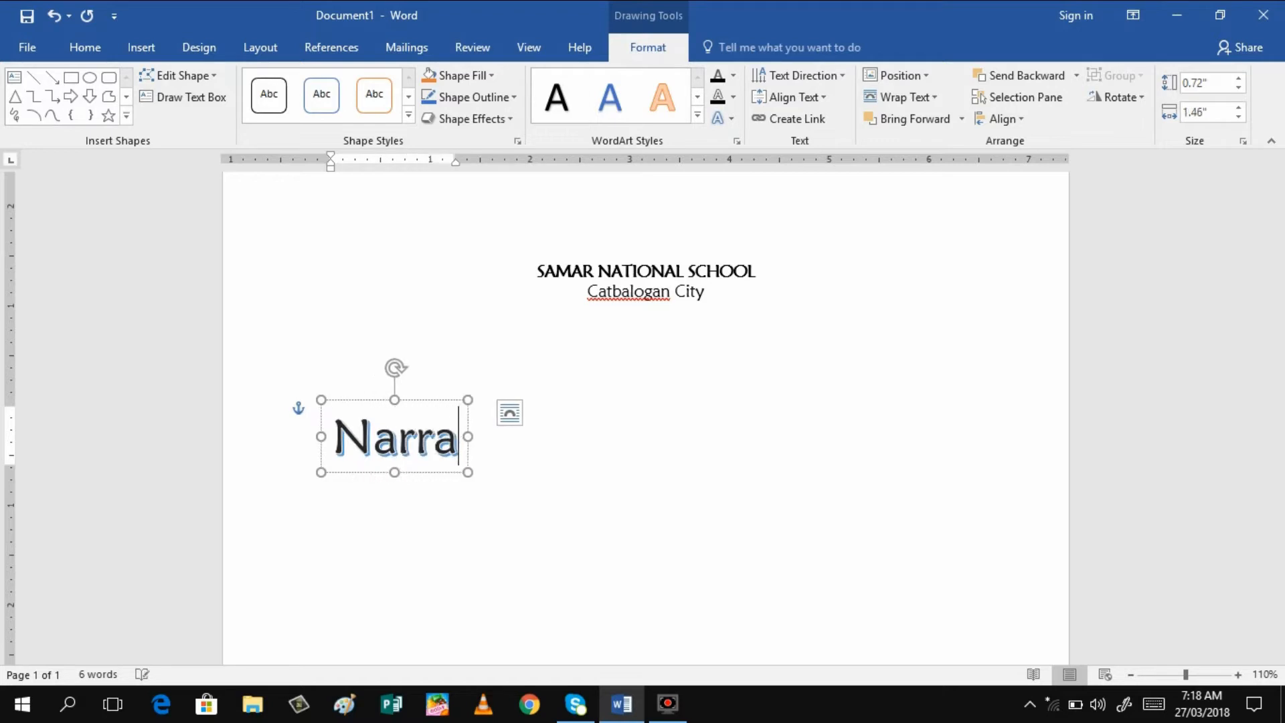
text(tive Report)
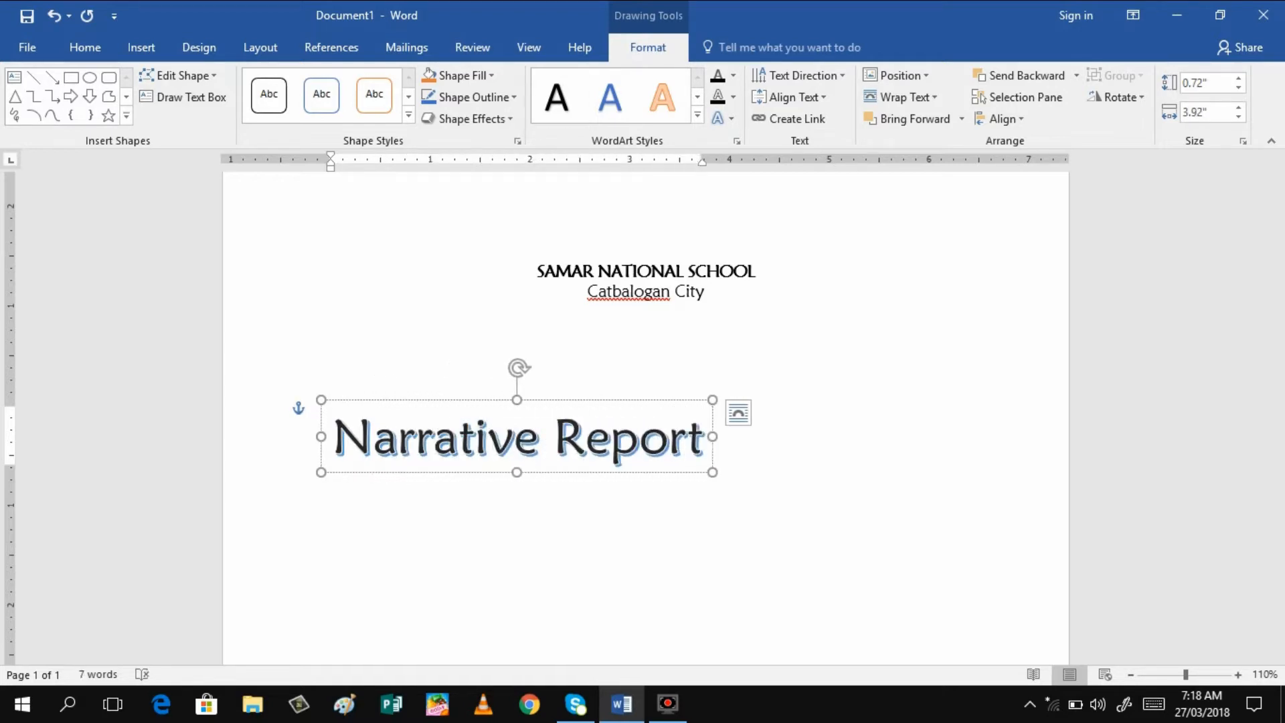
key(Return)
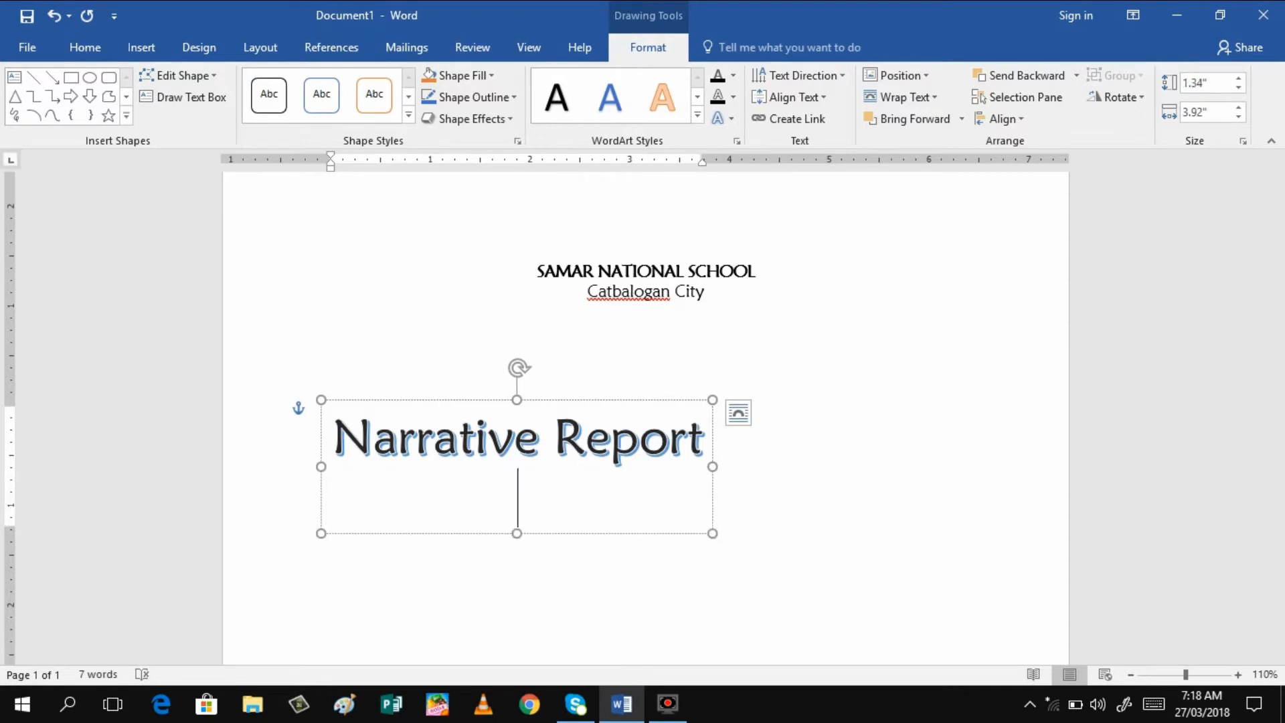
Type 'in SIP' on the second WordArt line, fixing the typos
text(in )
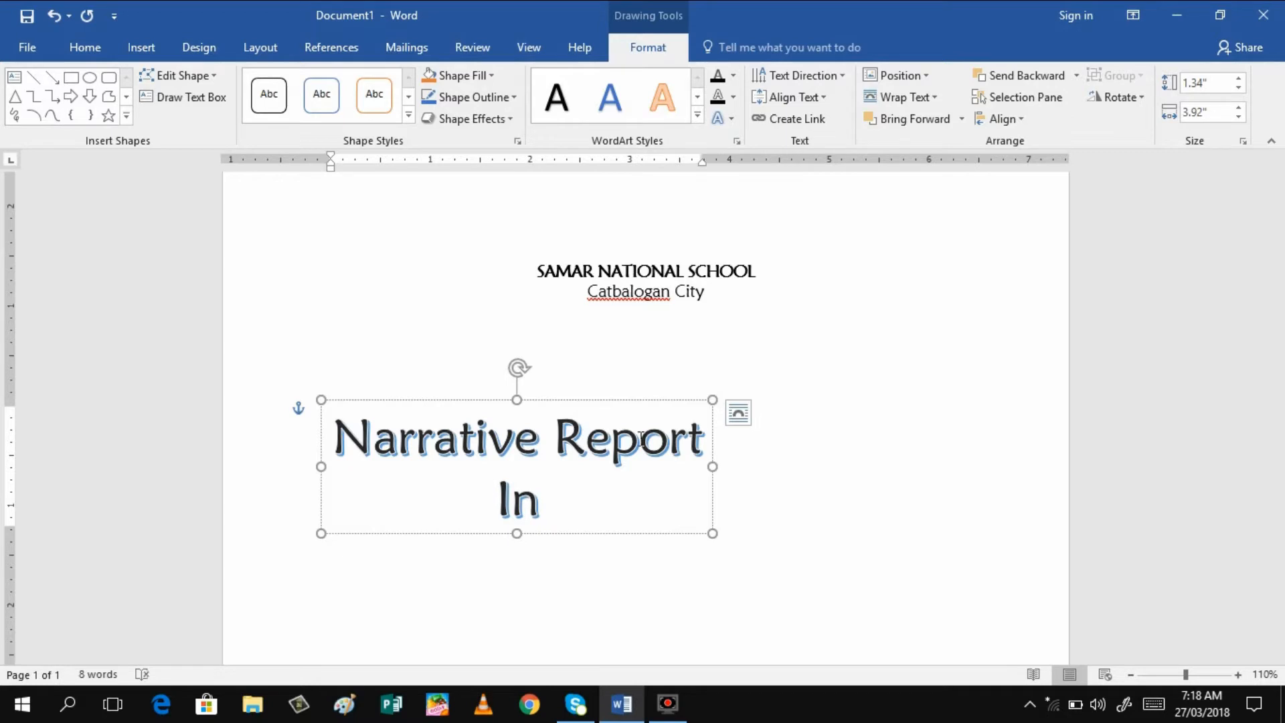
text(Sciene)
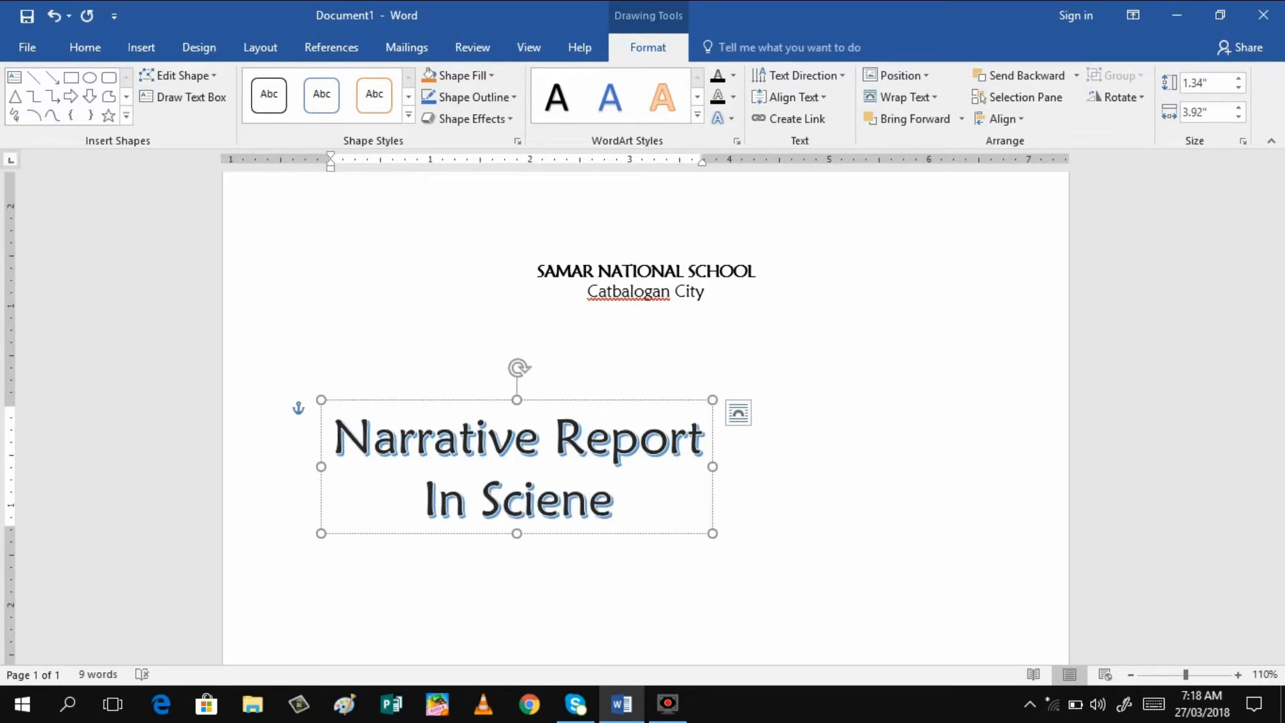
key(BackSpace)
text(ce)
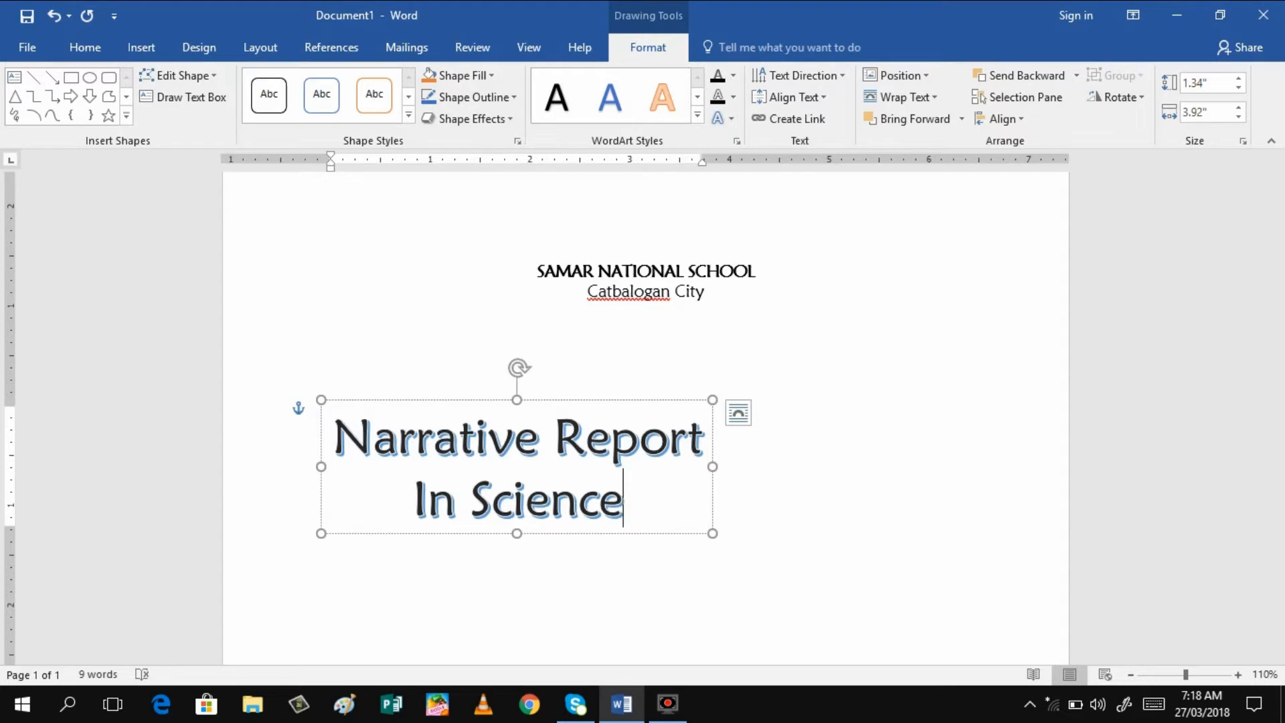
key(BackSpace)
key(BackSpace)
key(BackSpace)
key(BackSpace)
key(BackSpace)
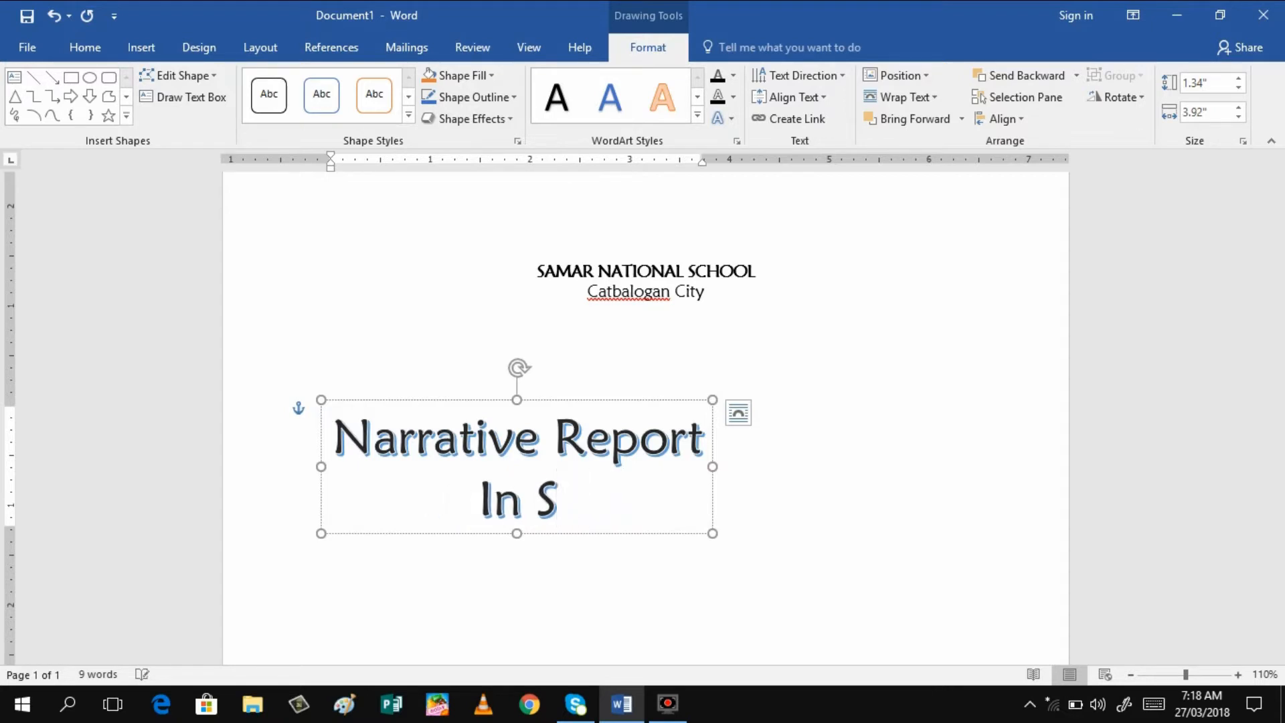
text(IP)
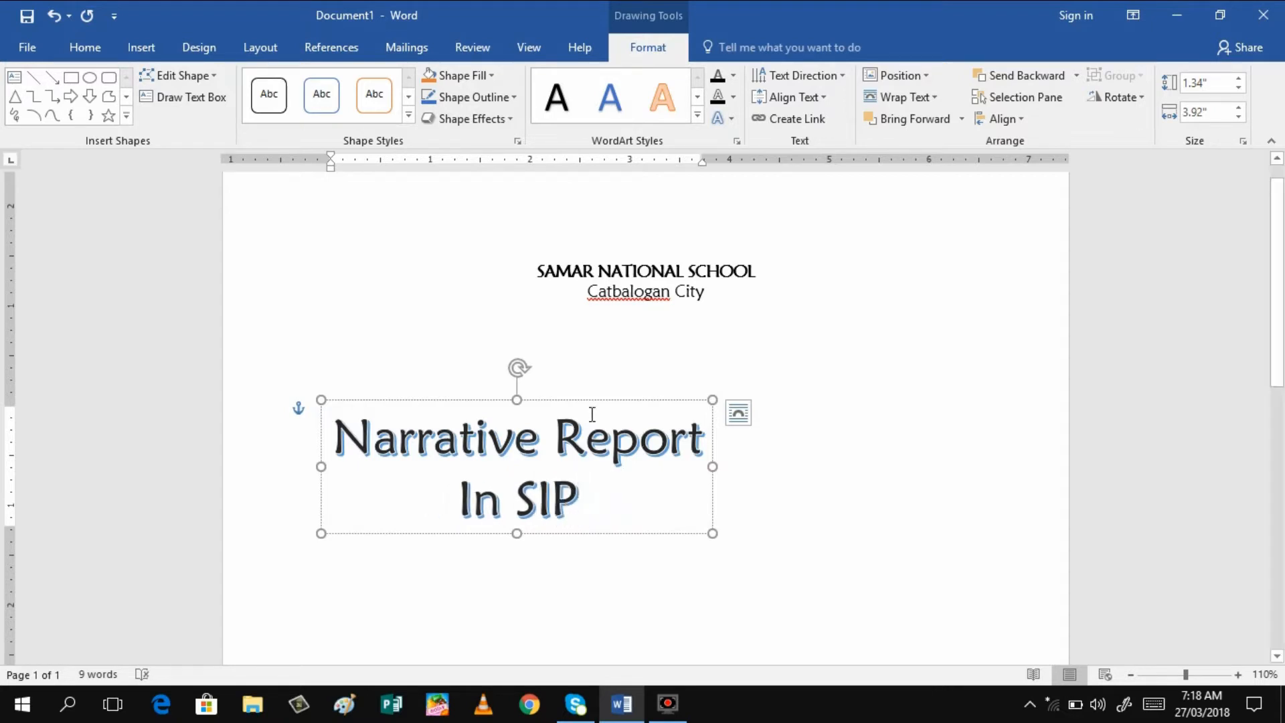
double_click(473, 496)
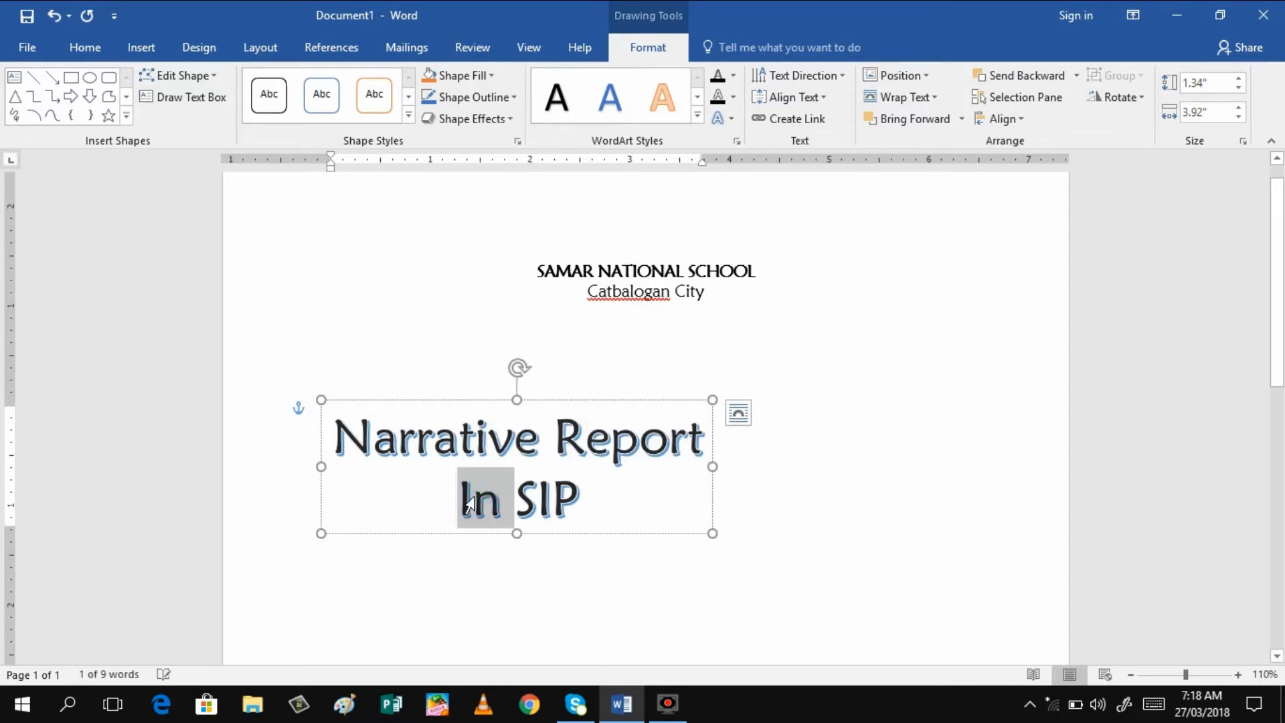
key(BackSpace)
text(in)
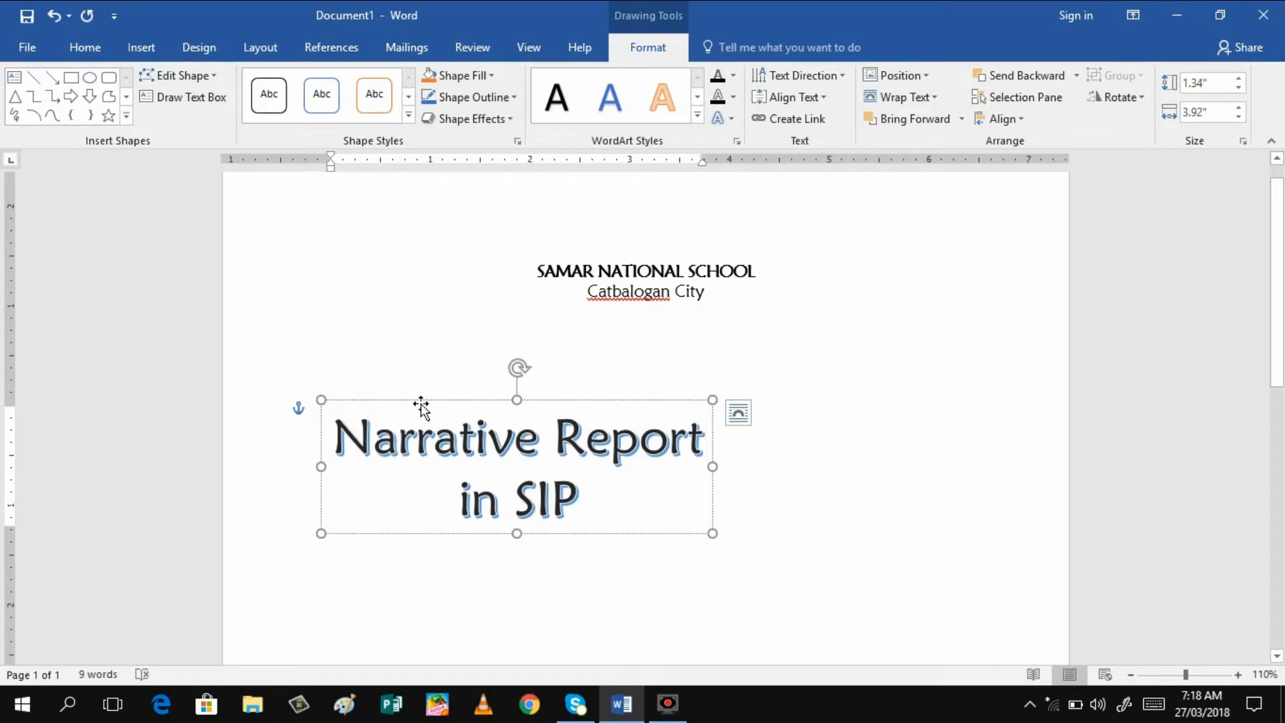
Center the WordArt, widen its box to 4.98", and select both title lines
drag(421, 405, 612, 380)
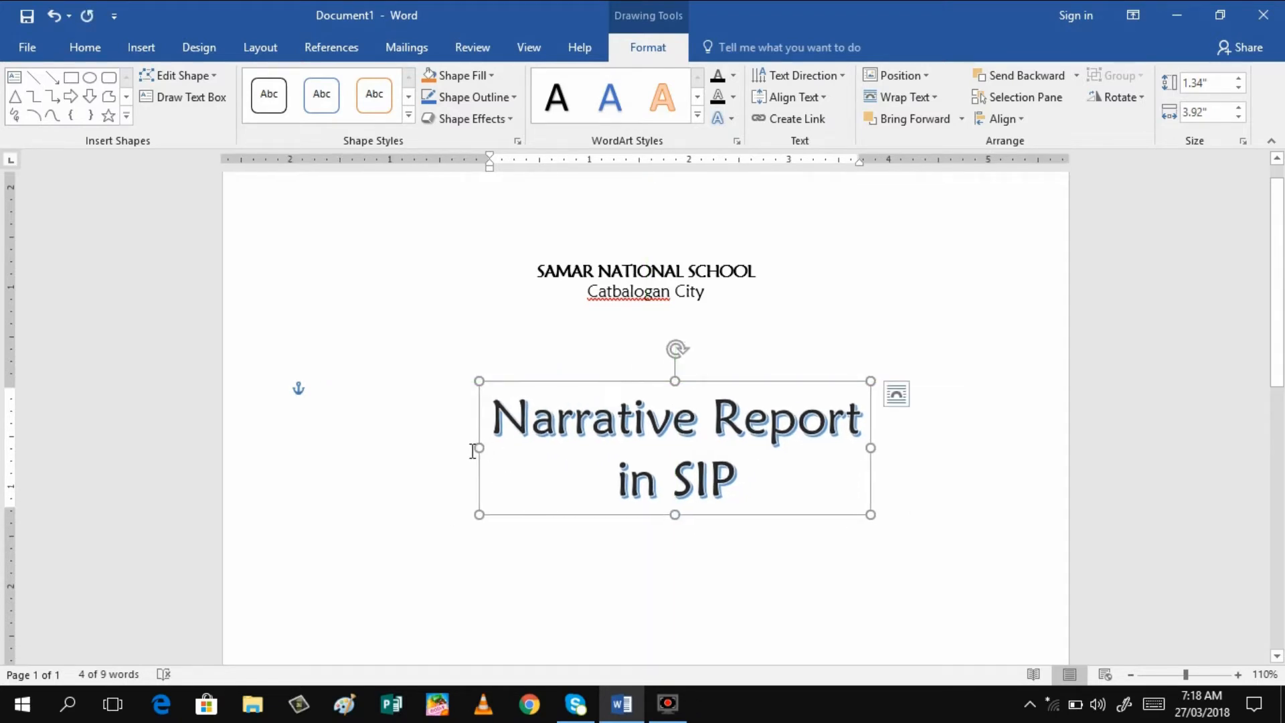
drag(479, 445, 407, 442)
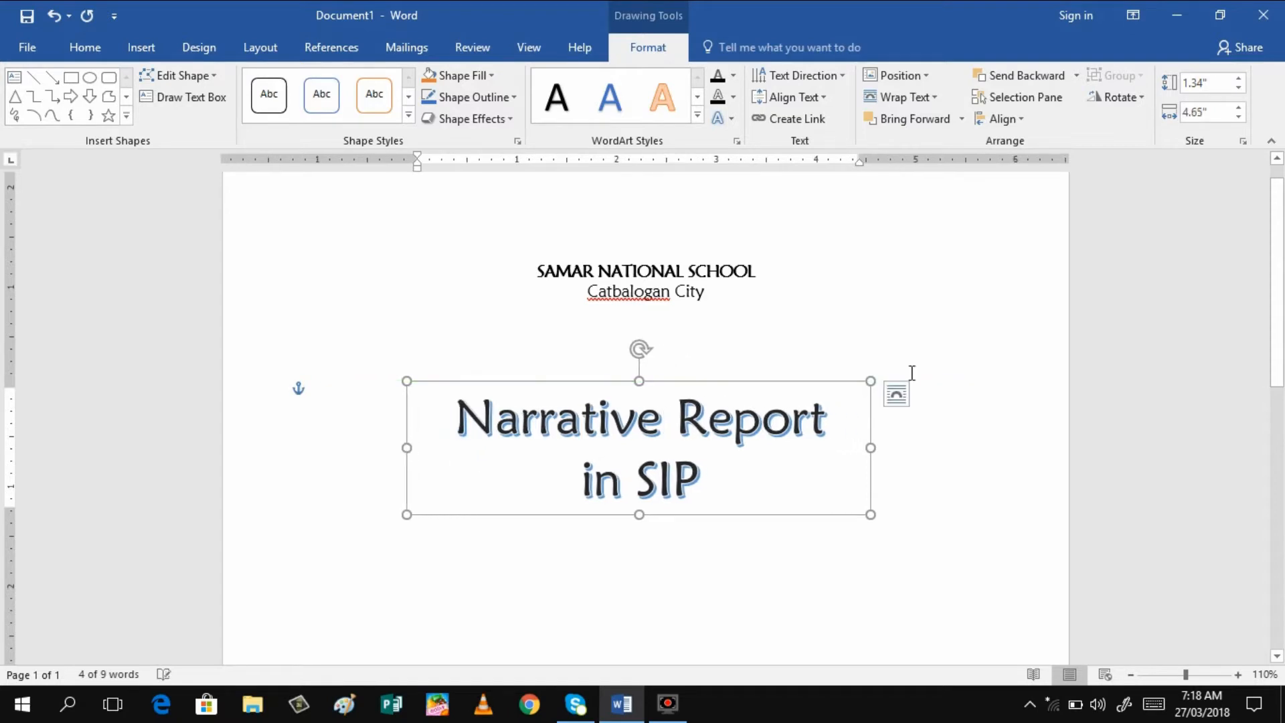
drag(868, 447, 904, 447)
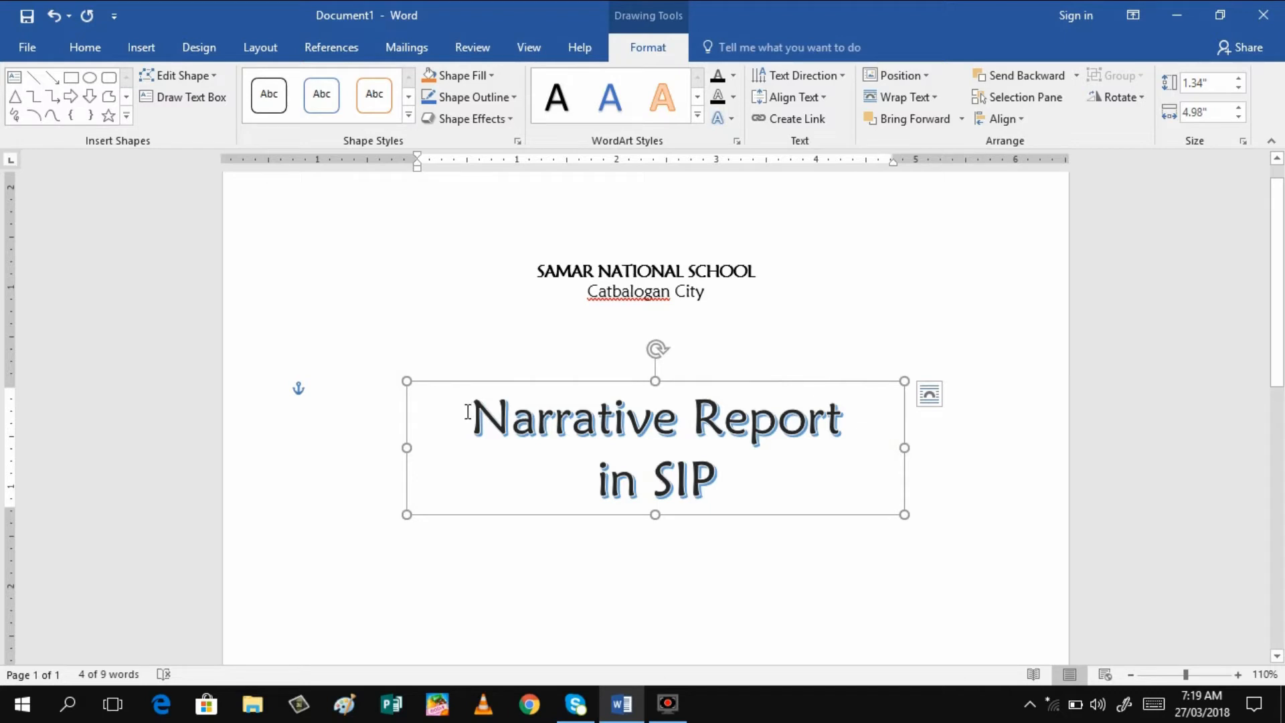
click(467, 411)
key(shift+Down)
key(shift+Down)
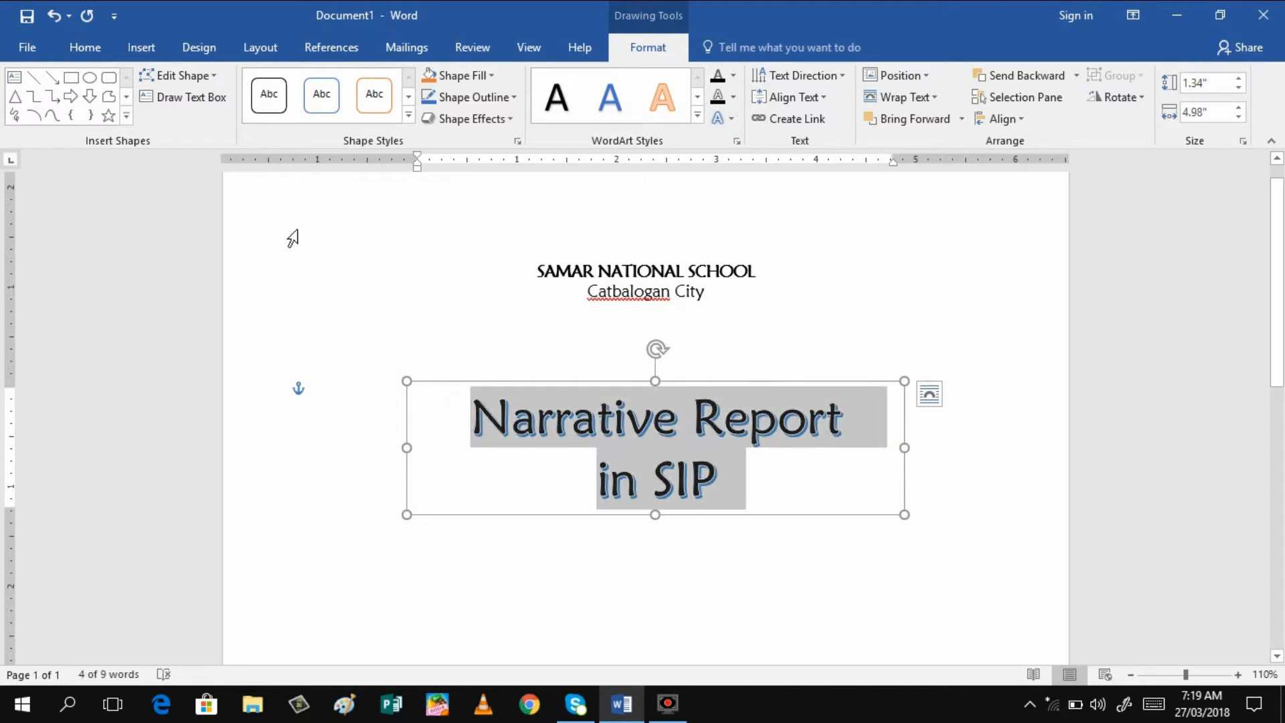
Remove bold from the WordArt title and set its font to Cooper Std Black
click(91, 45)
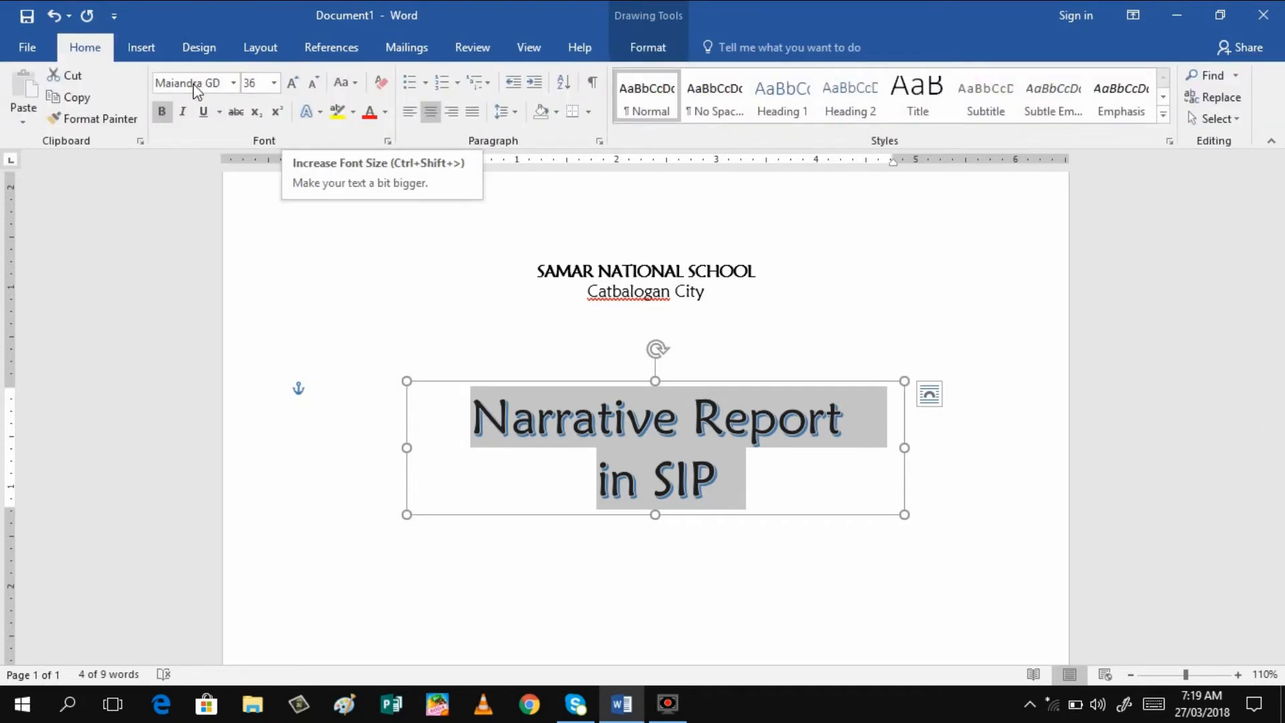
click(162, 120)
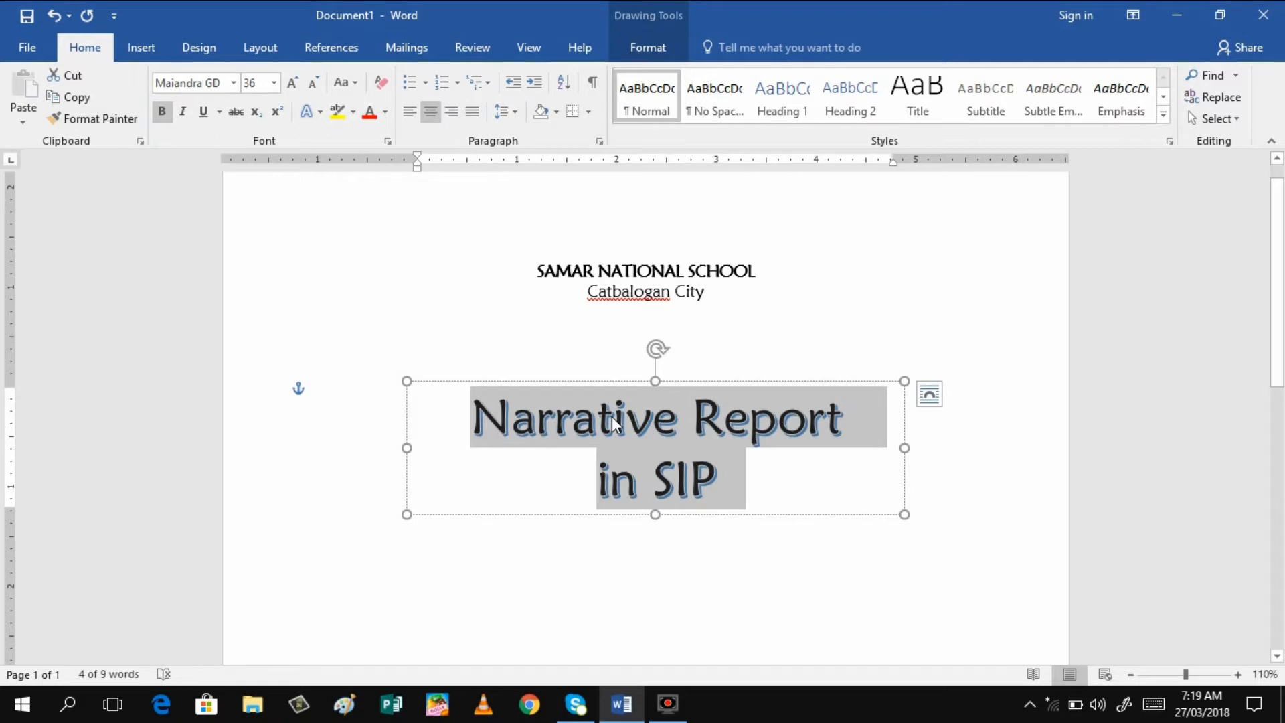
click(234, 82)
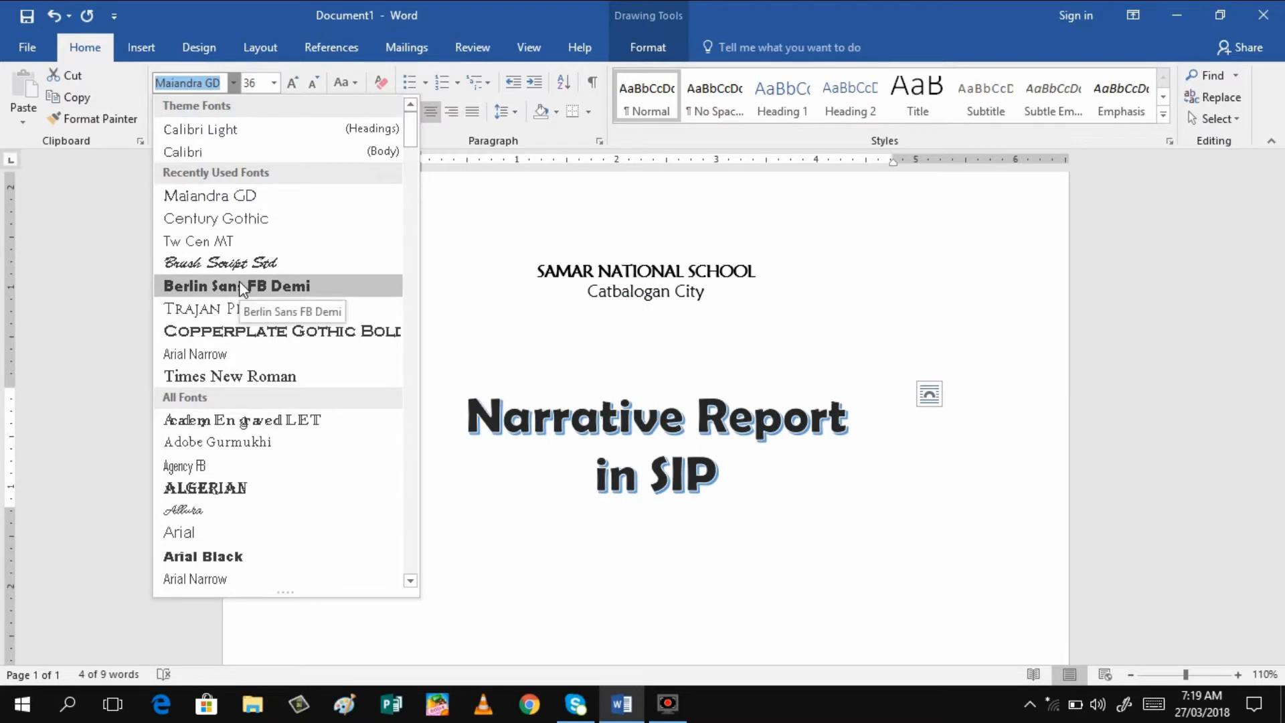
click(410, 581)
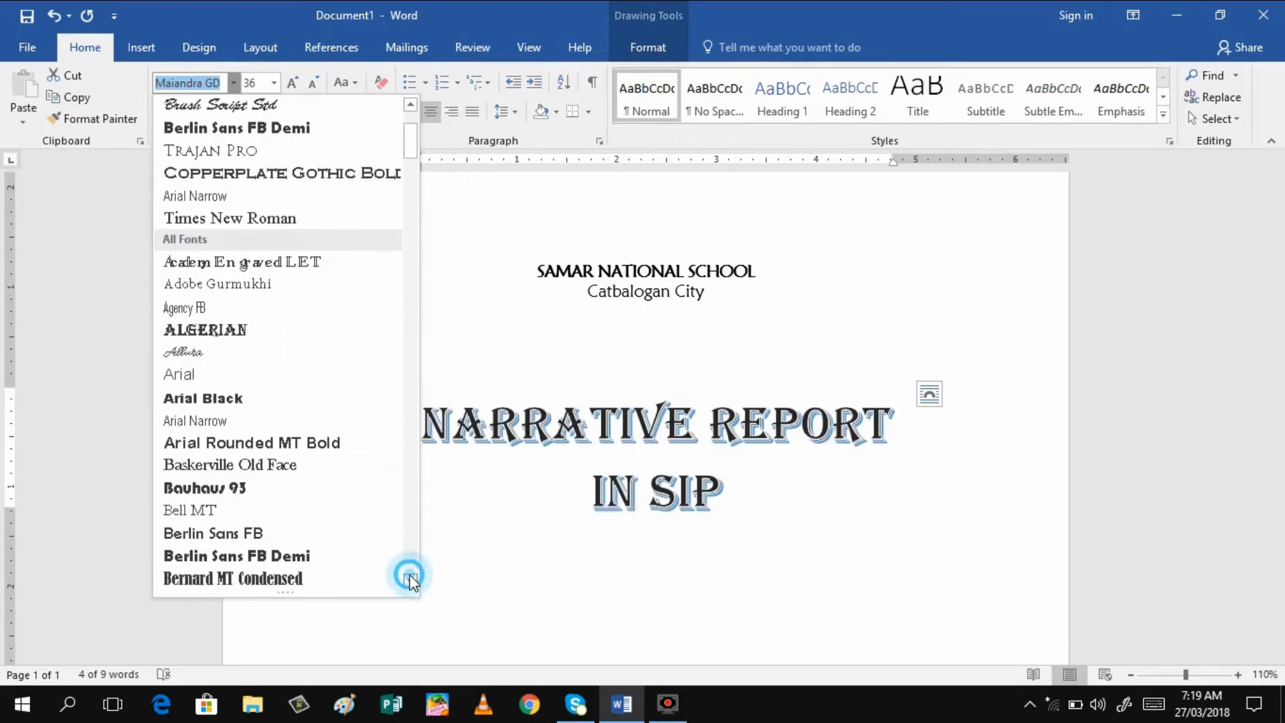
drag(410, 580, 410, 577)
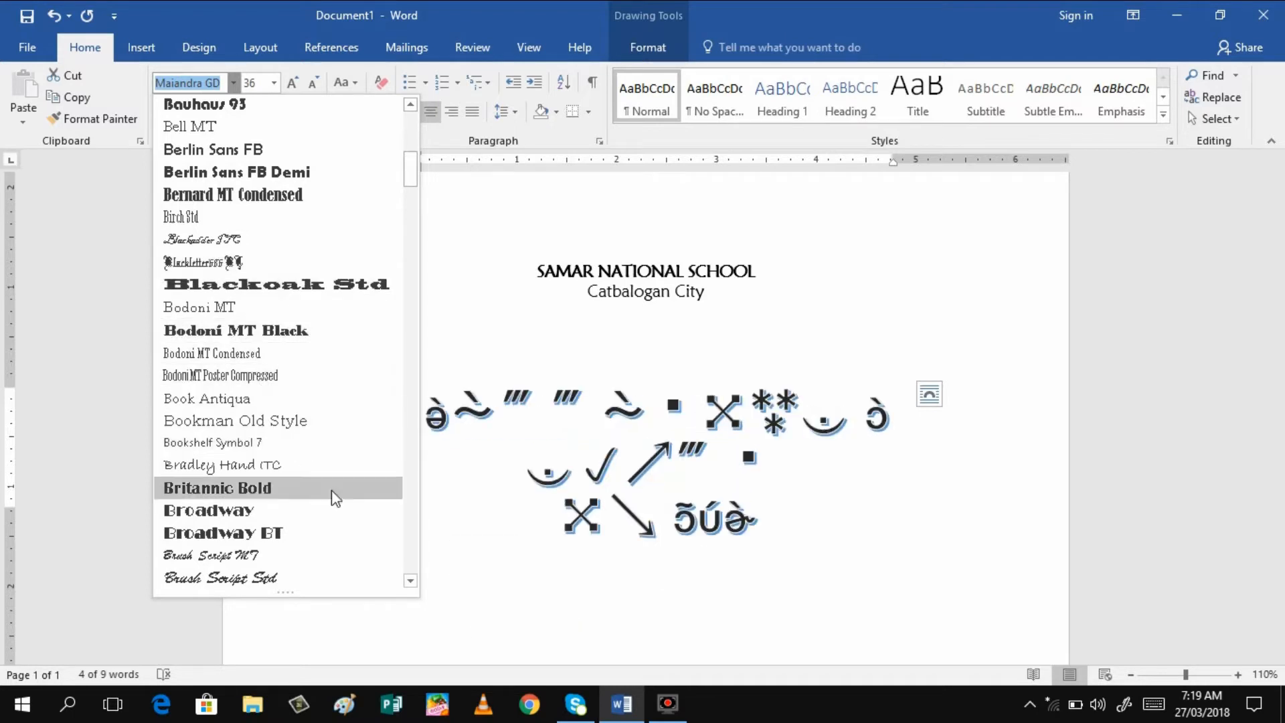
click(410, 581)
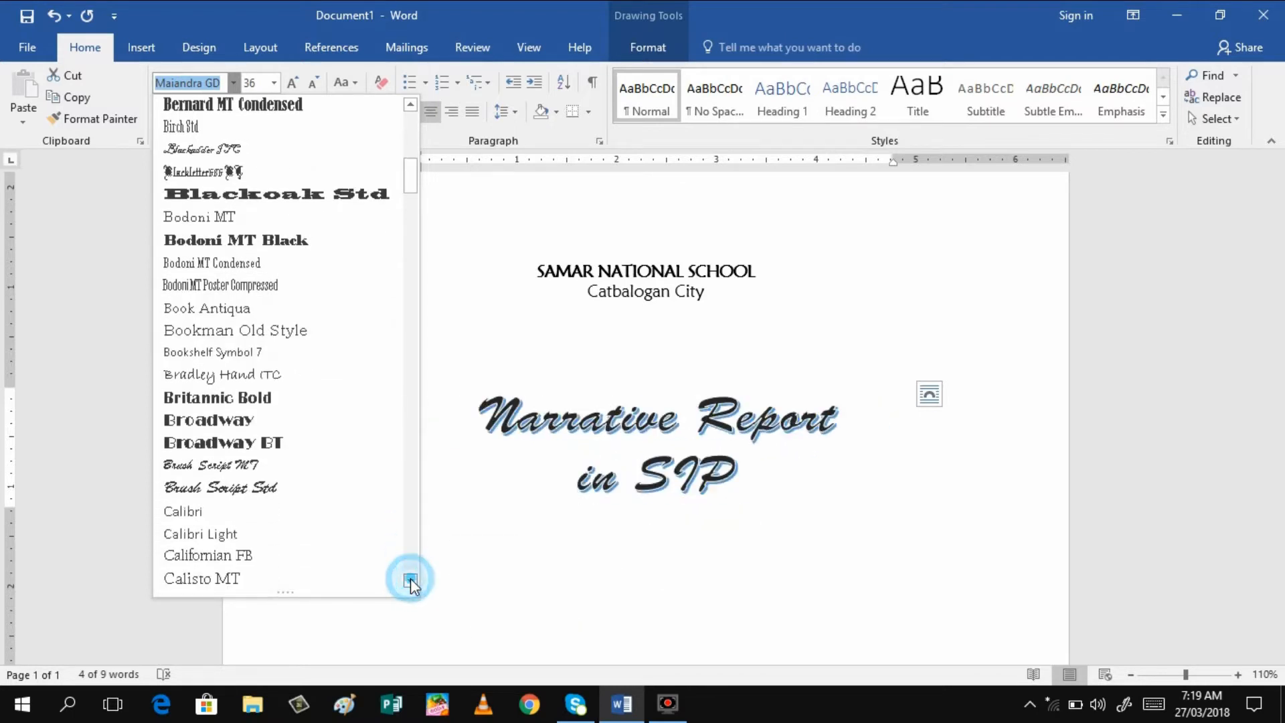
drag(411, 580, 410, 581)
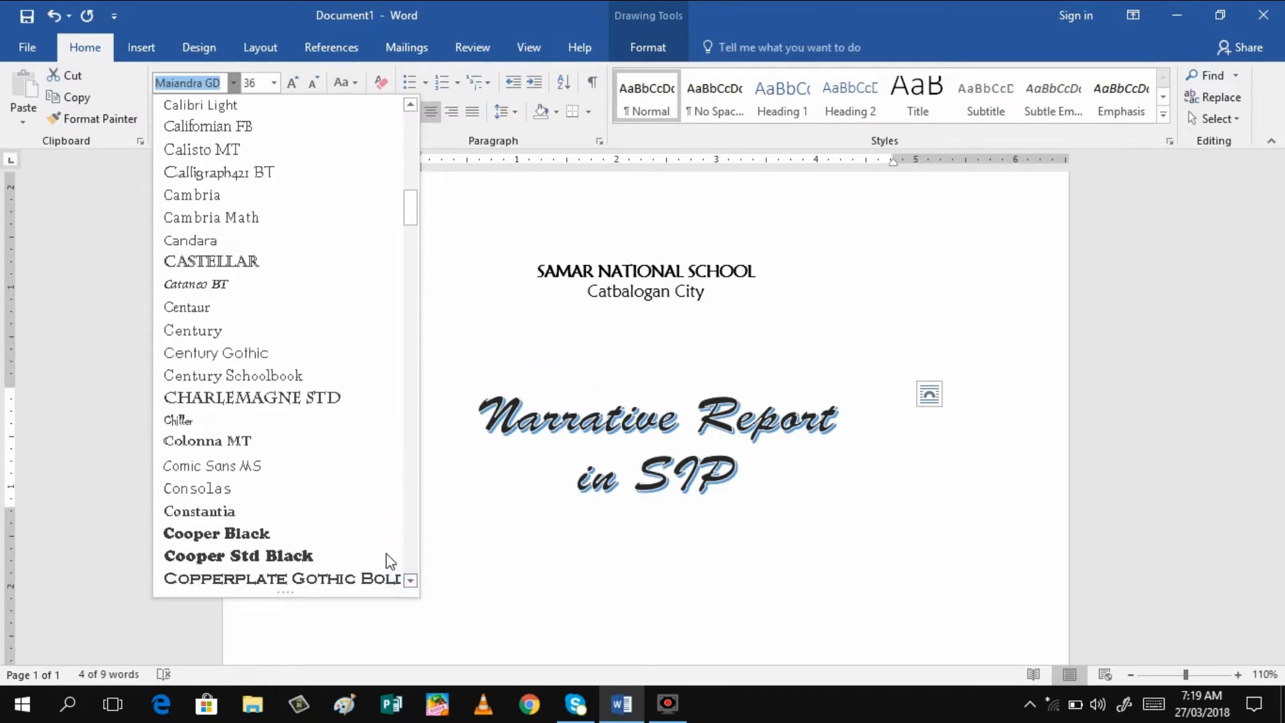
click(221, 557)
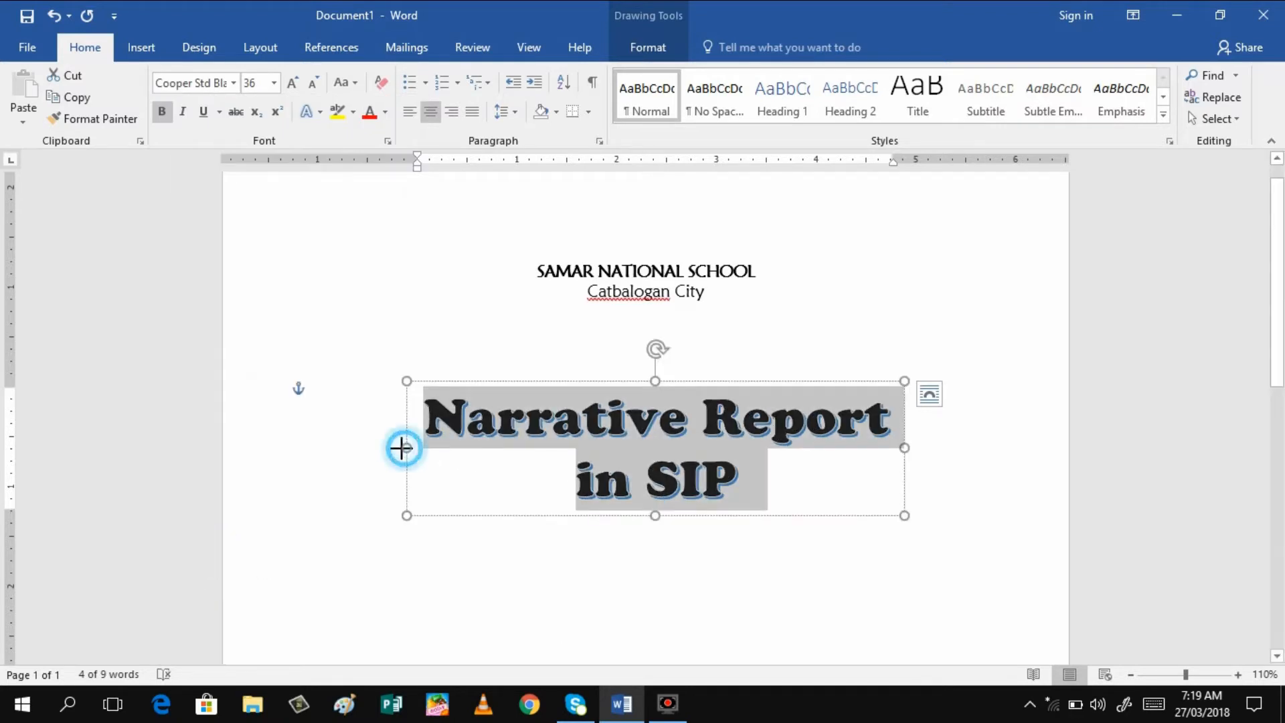
Widen the title box leftward and colour the title dark blue via More Colors
drag(402, 448, 381, 447)
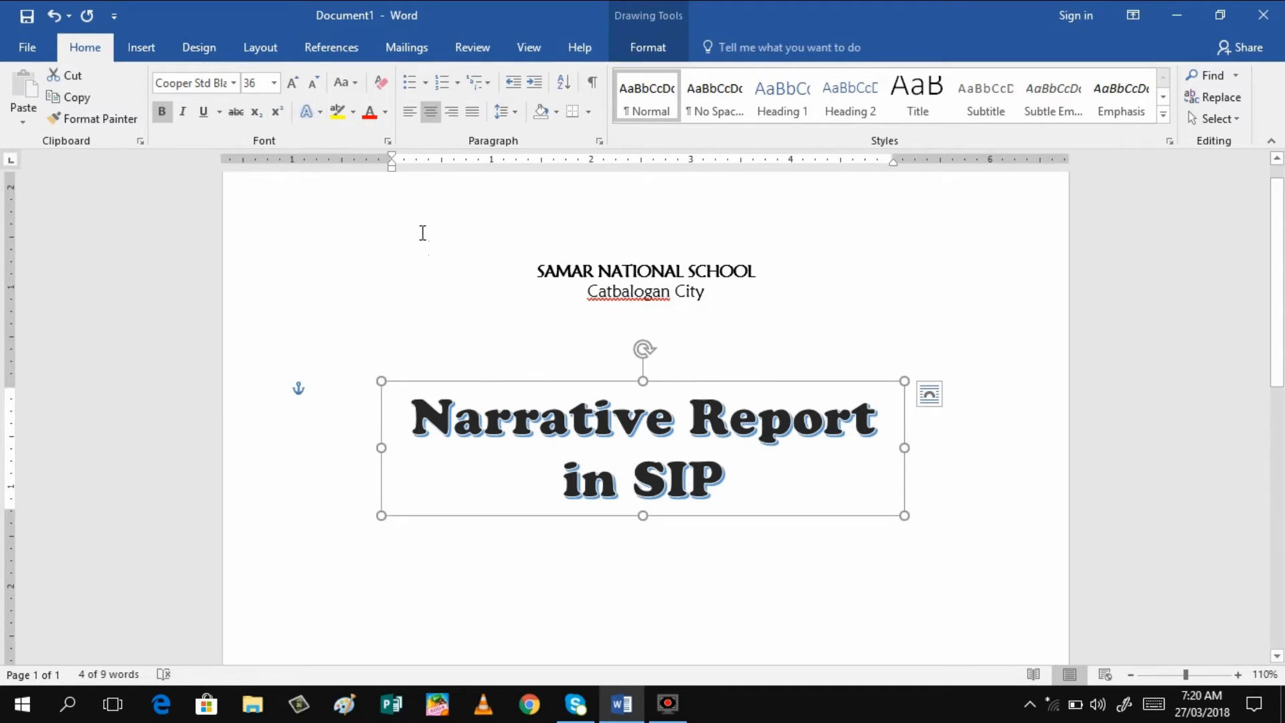
click(385, 113)
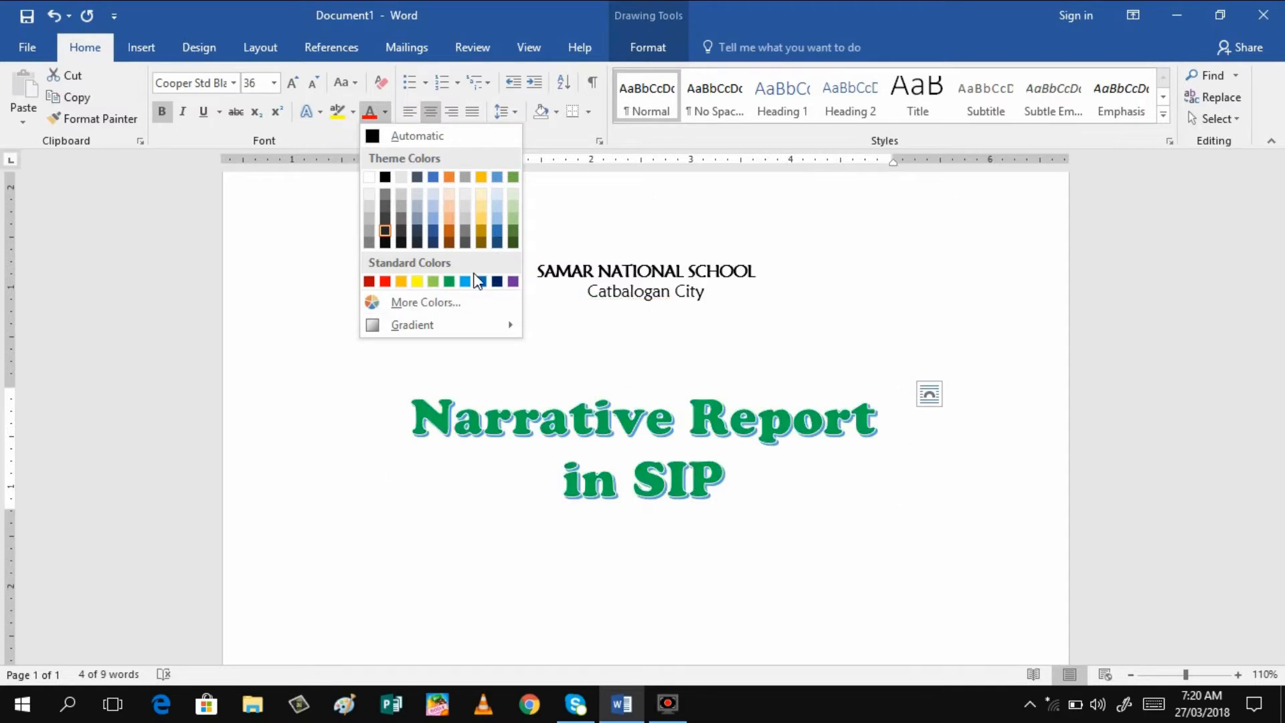
click(422, 302)
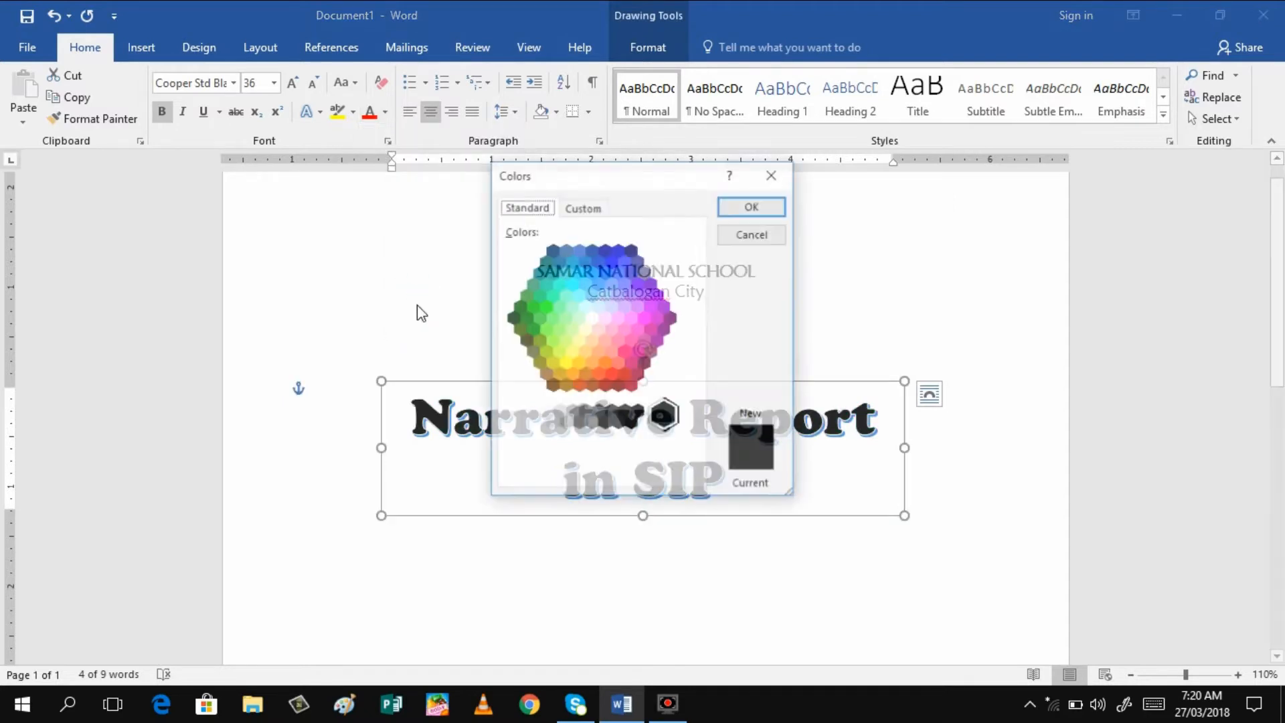
click(620, 253)
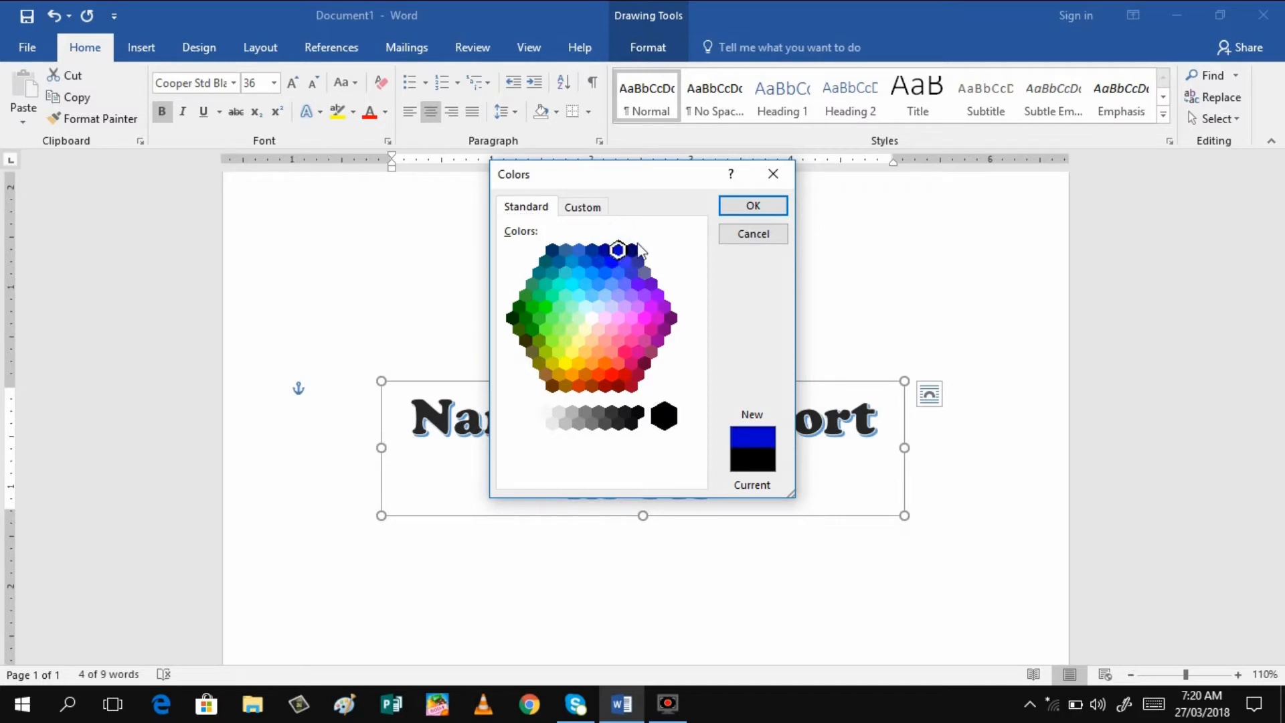
click(751, 207)
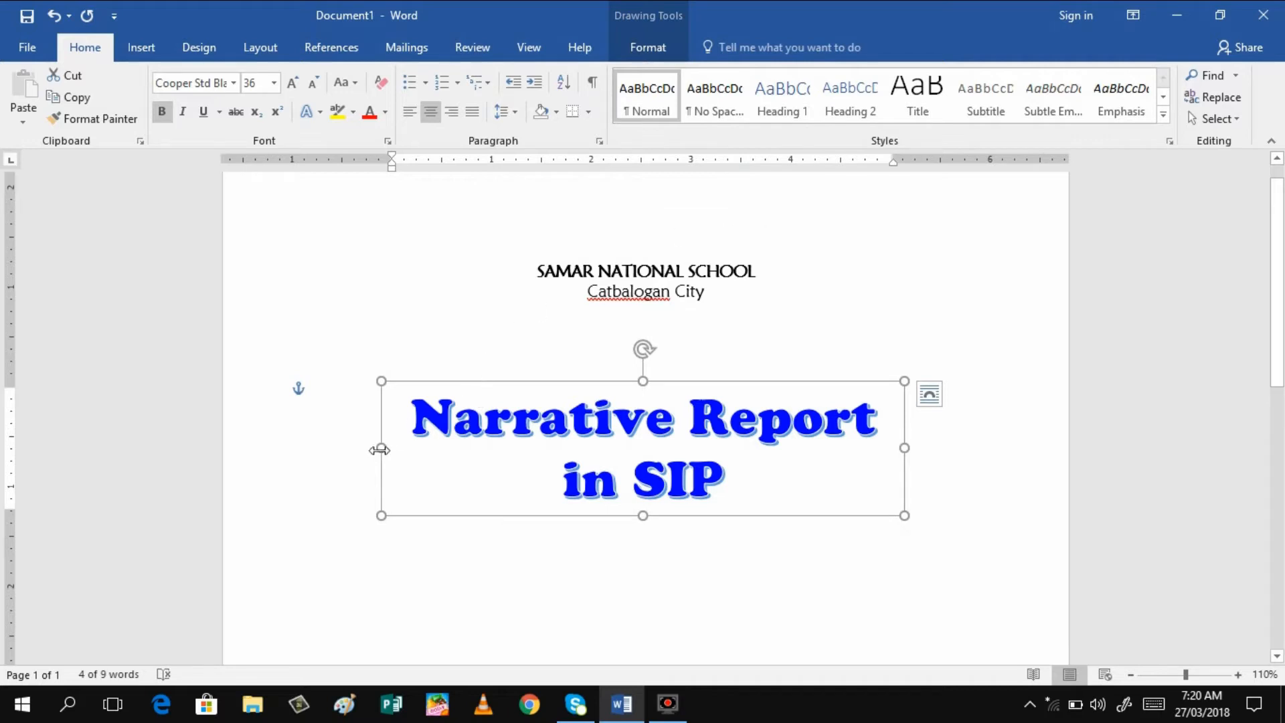
Widen the title box on both sides and change its colour to Dark Red
drag(379, 448, 362, 447)
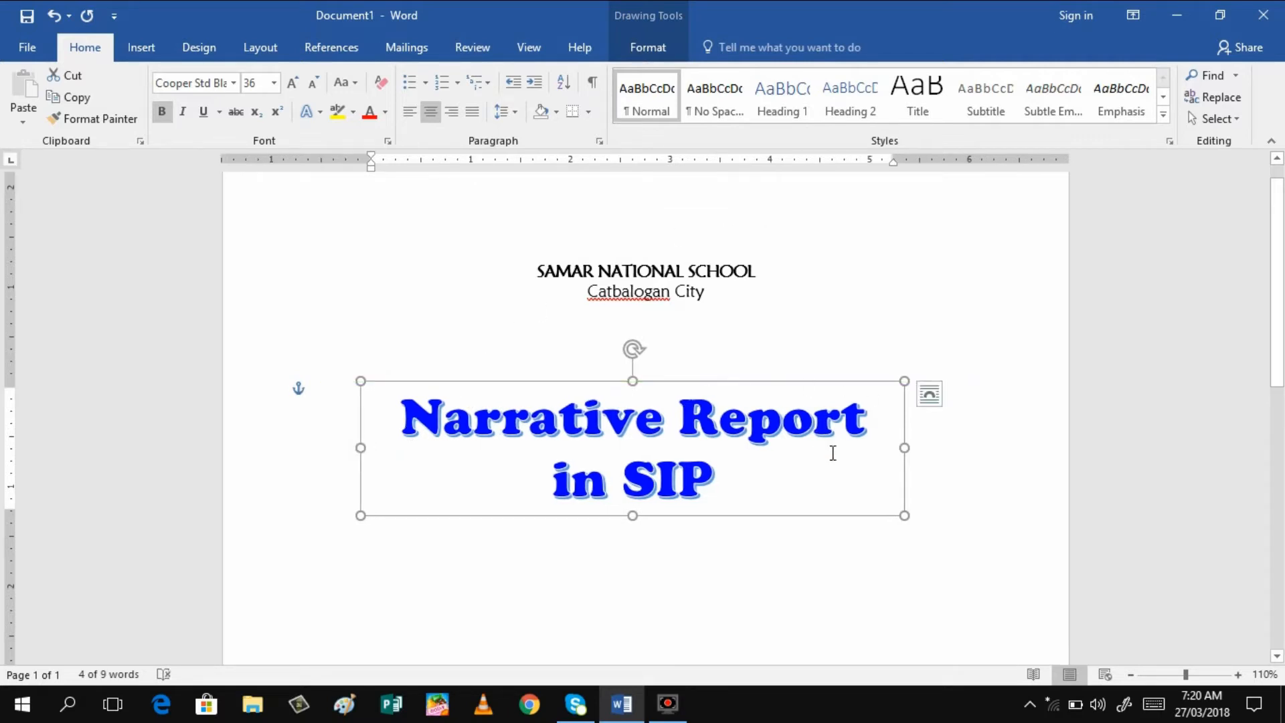
drag(905, 447, 922, 445)
click(385, 112)
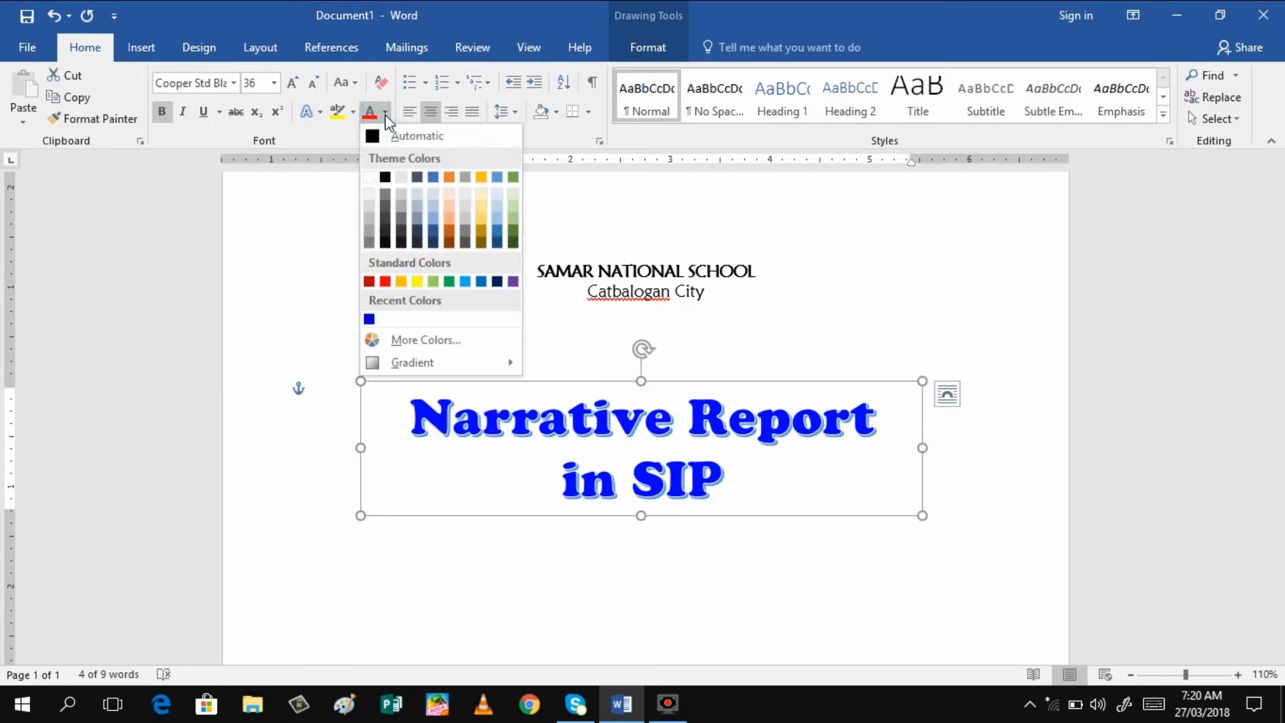
click(368, 283)
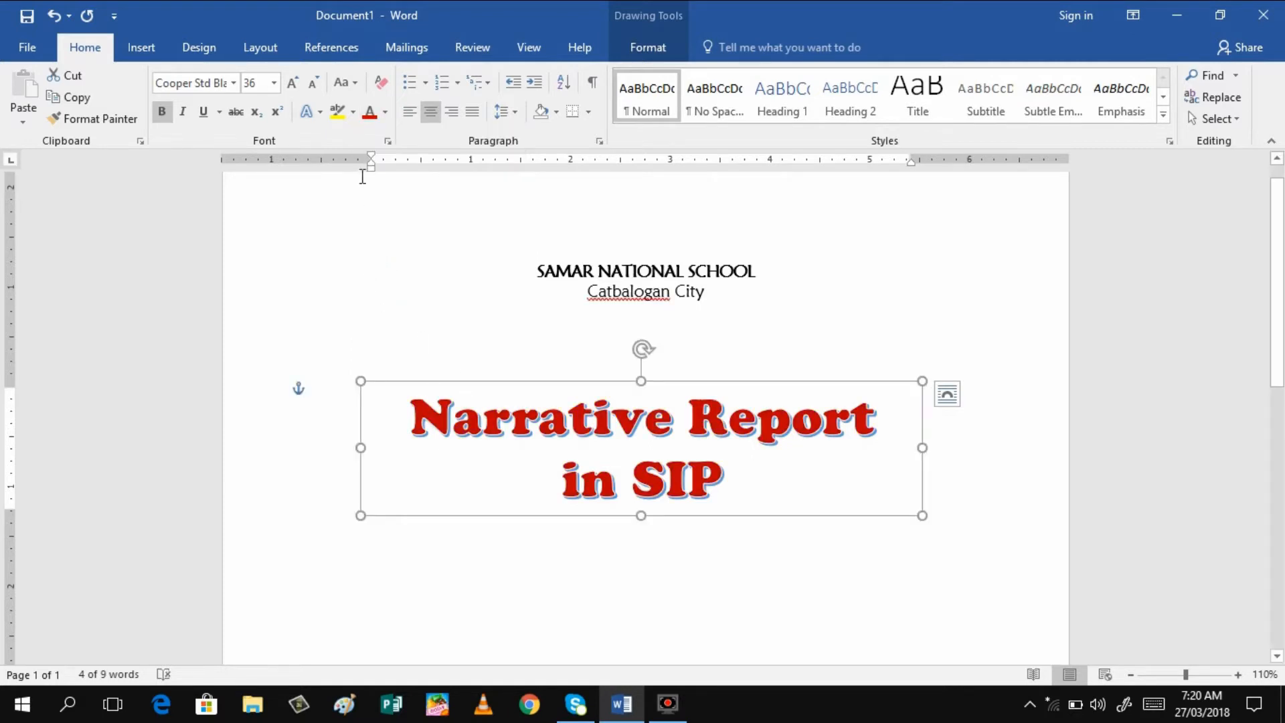
click(386, 113)
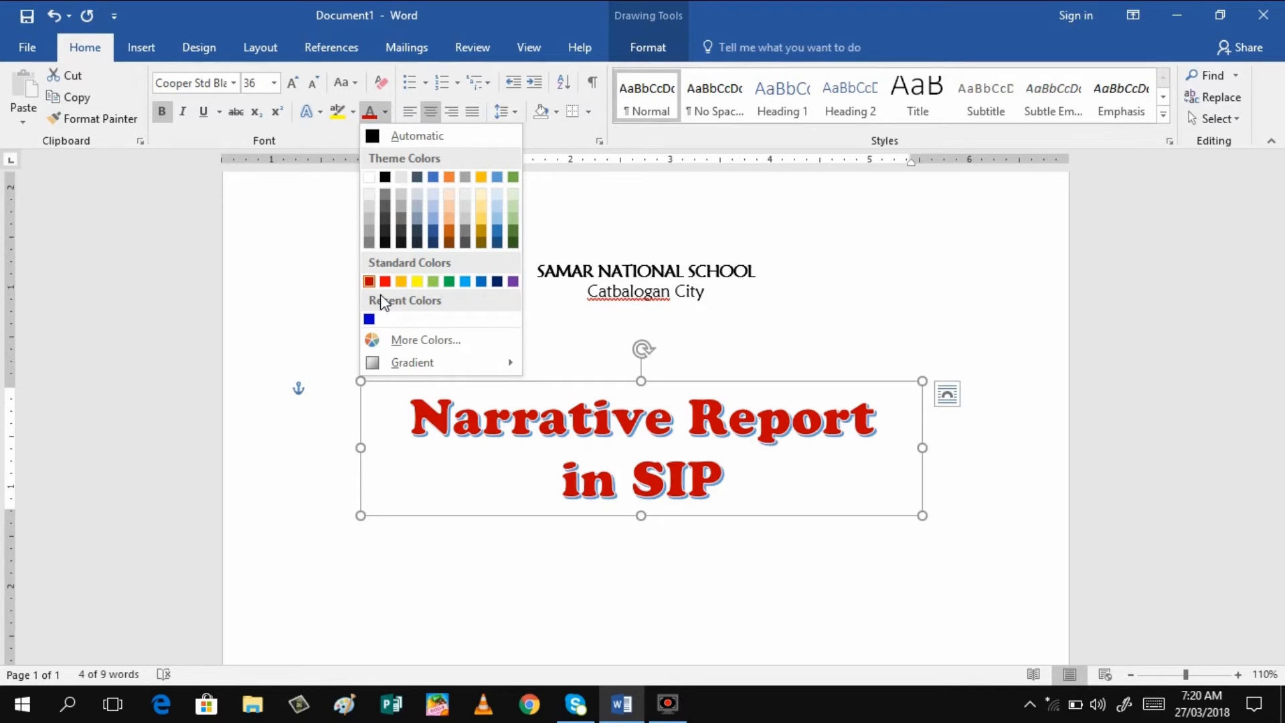
click(720, 577)
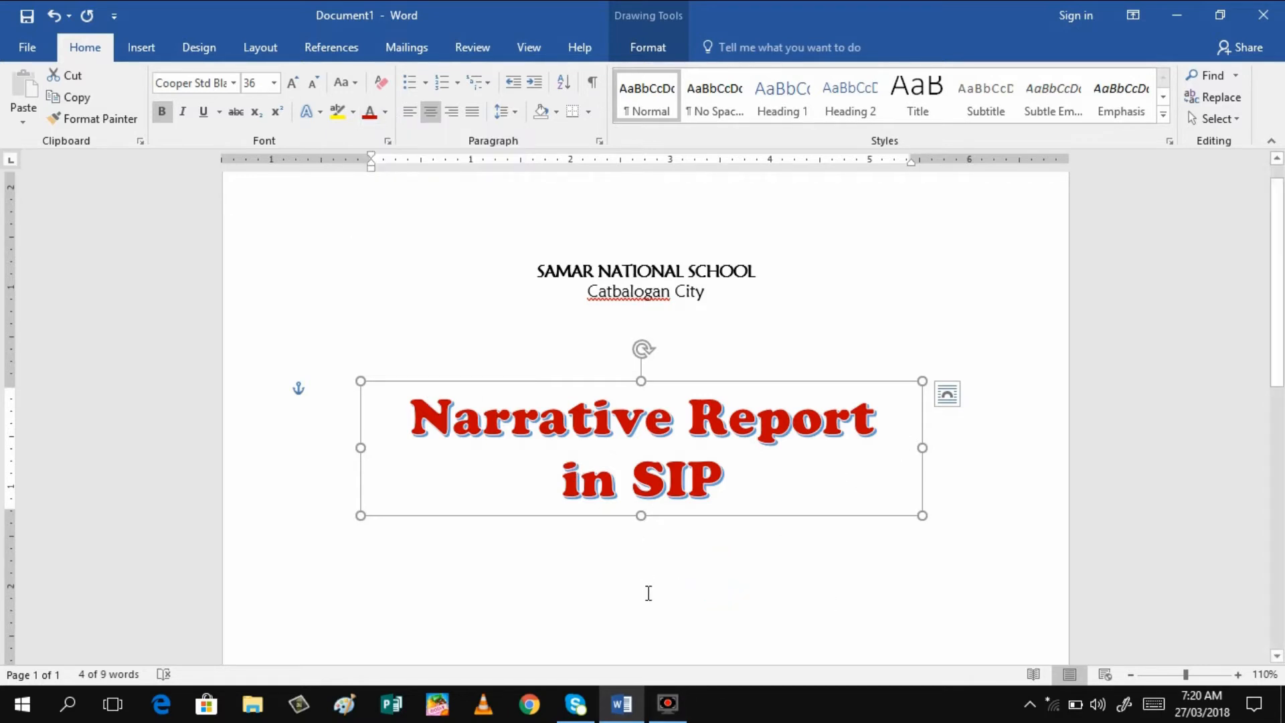
click(647, 595)
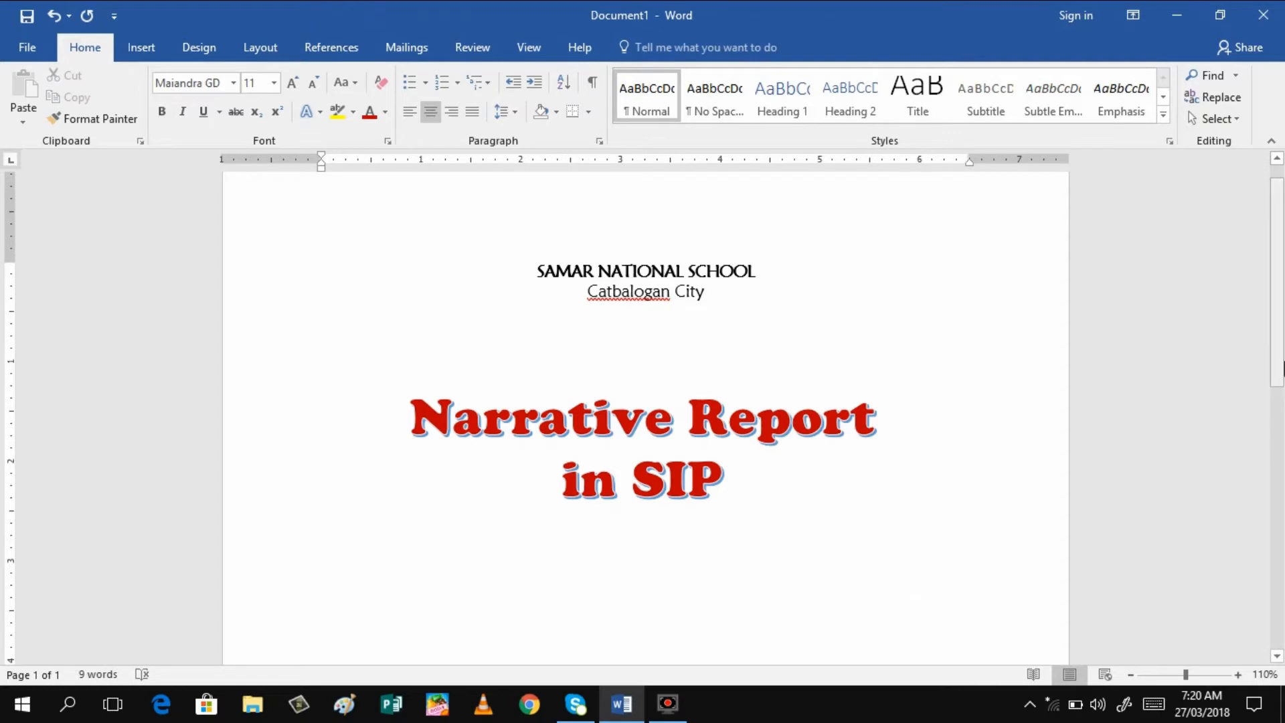
Scroll down and type 'Submitted by:' on the centred line below the title
drag(1281, 367, 1283, 422)
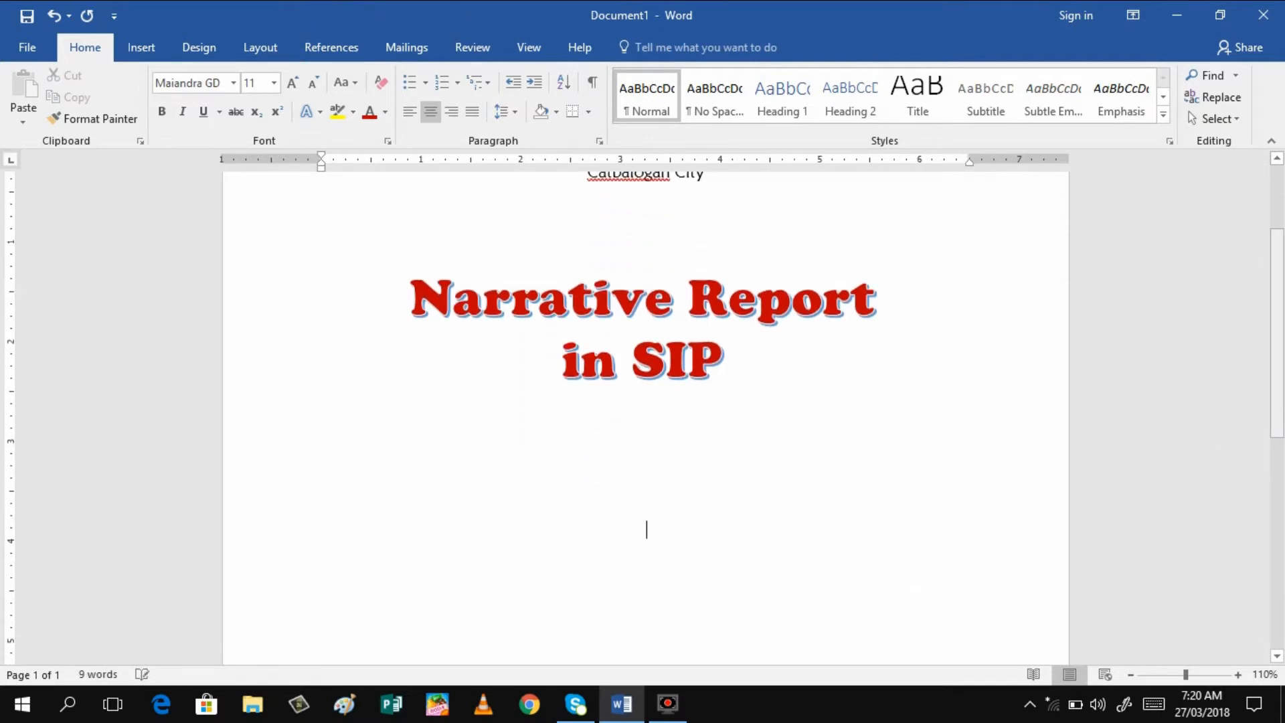
text(Submitted )
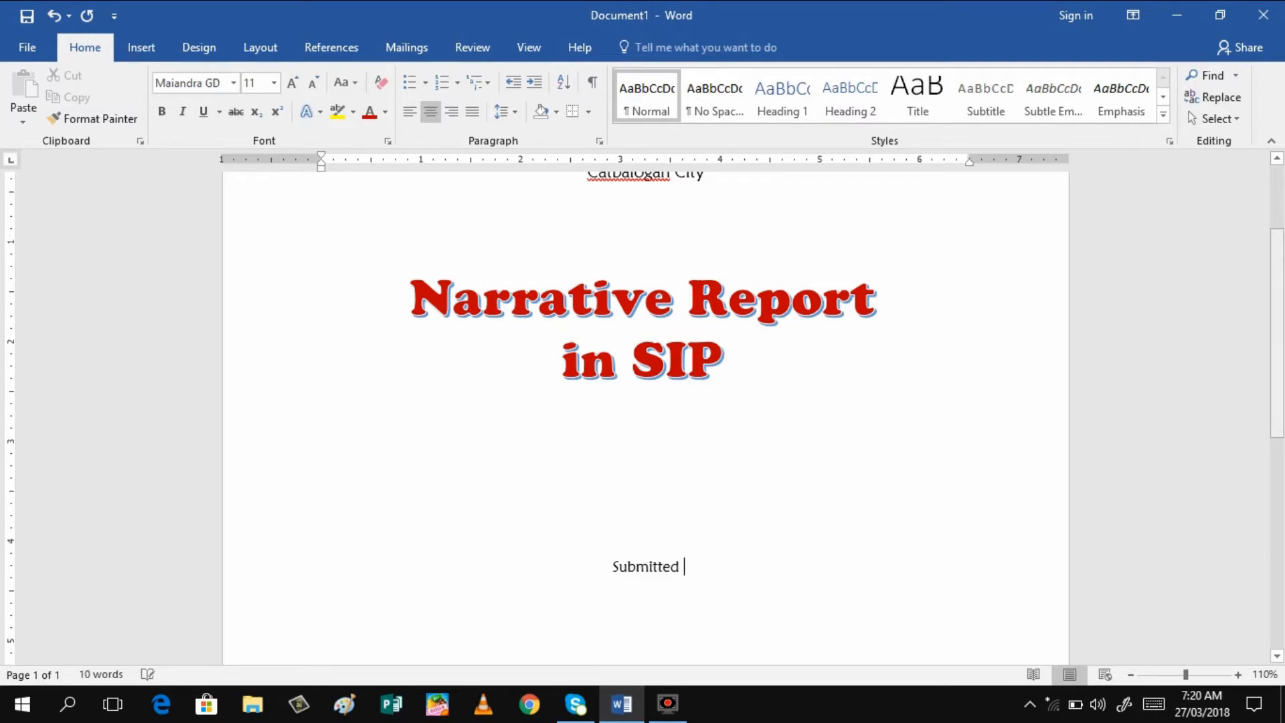
text(by)
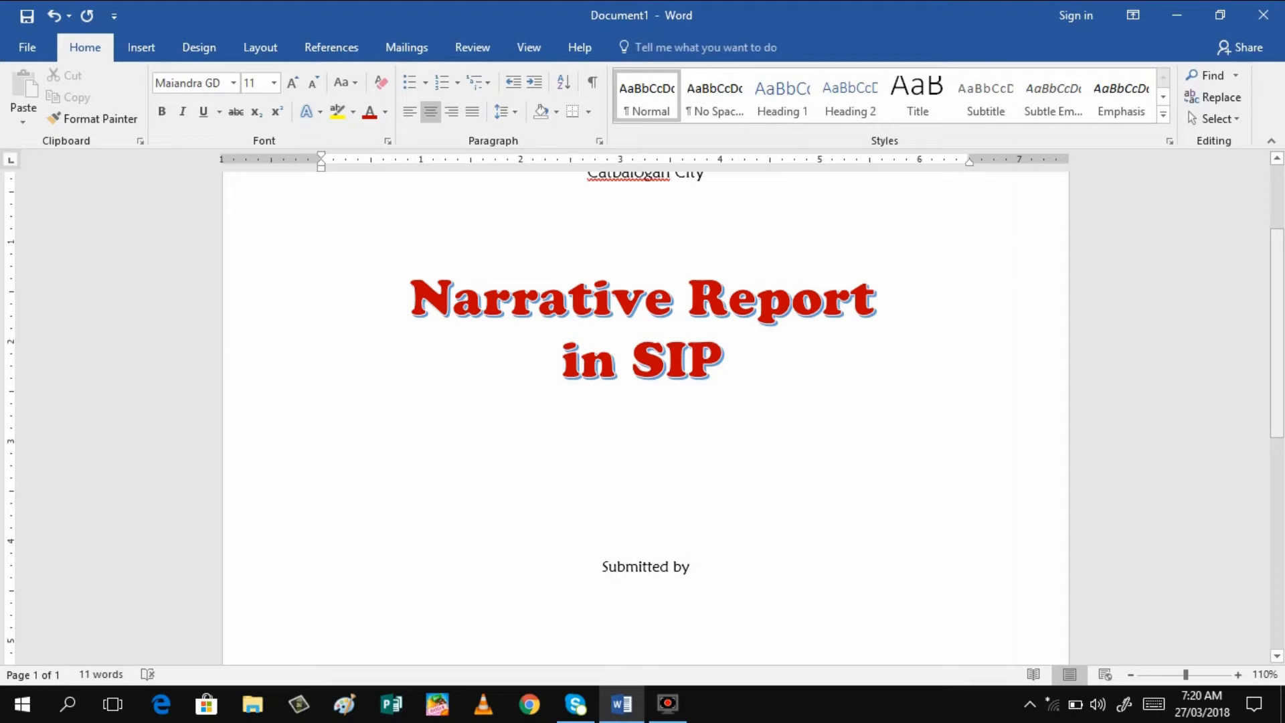
text(:)
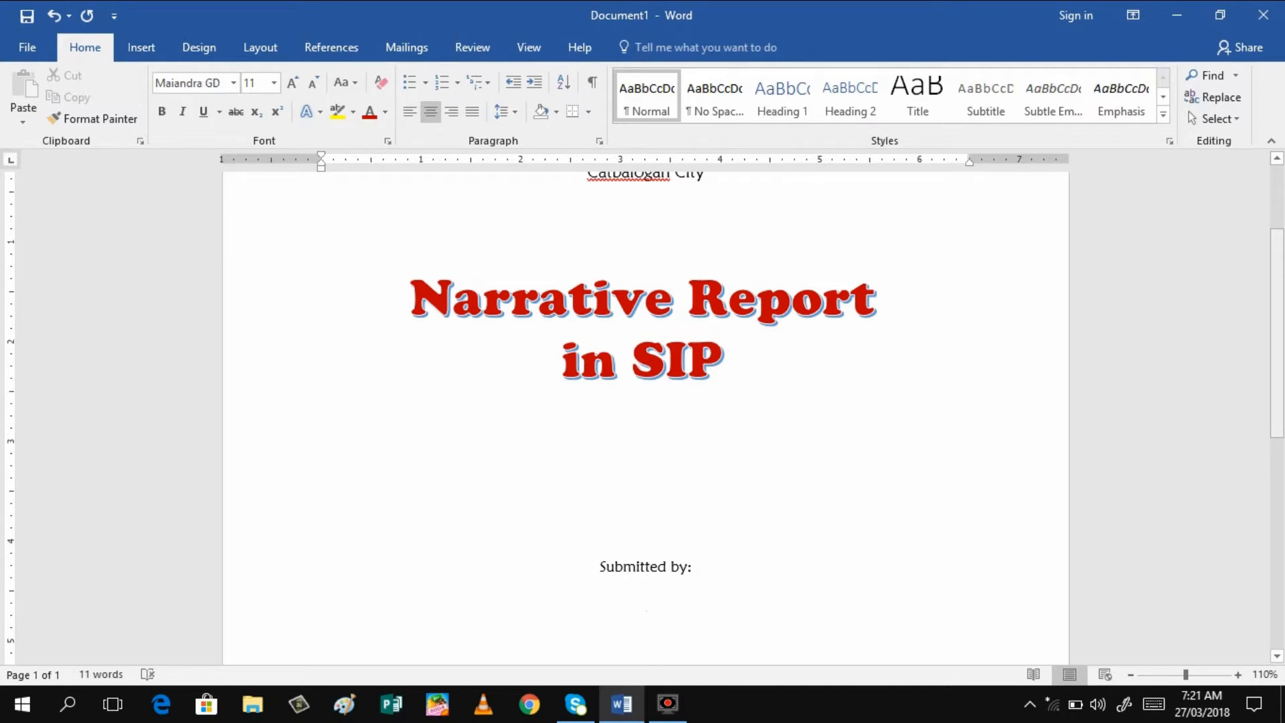
Open the WordArt style gallery from the Insert ribbon
click(141, 46)
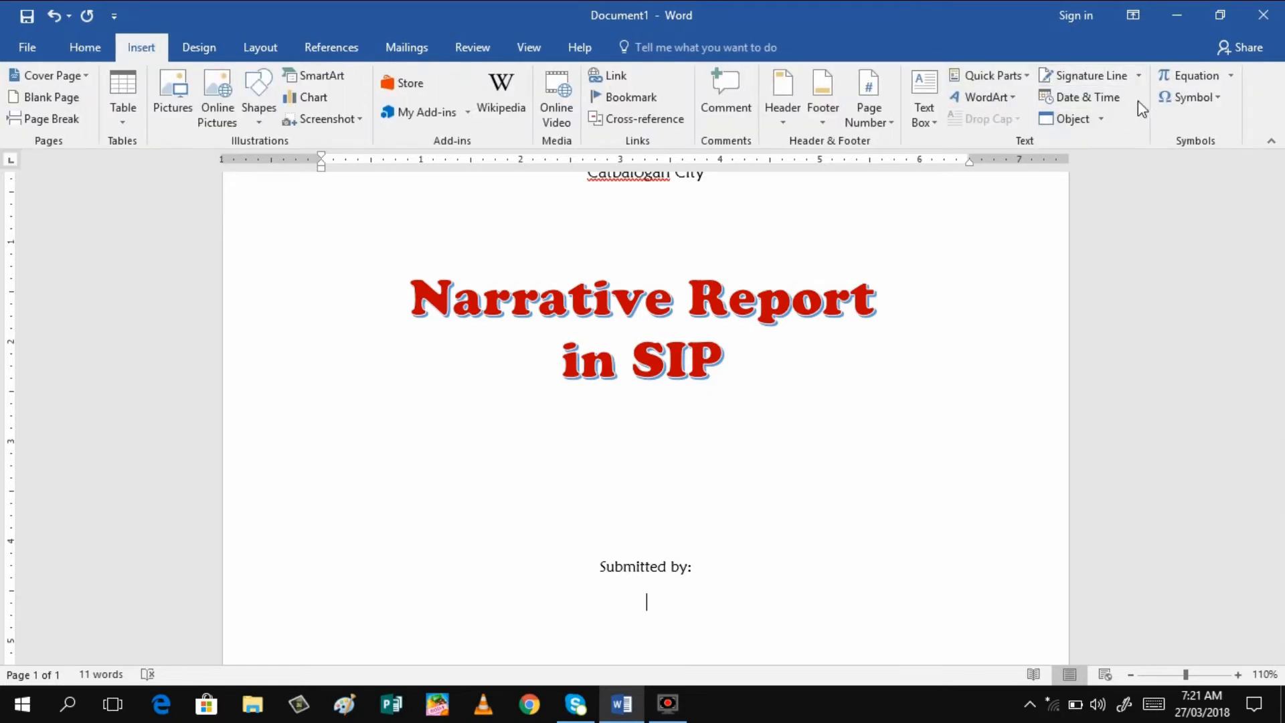
click(1012, 99)
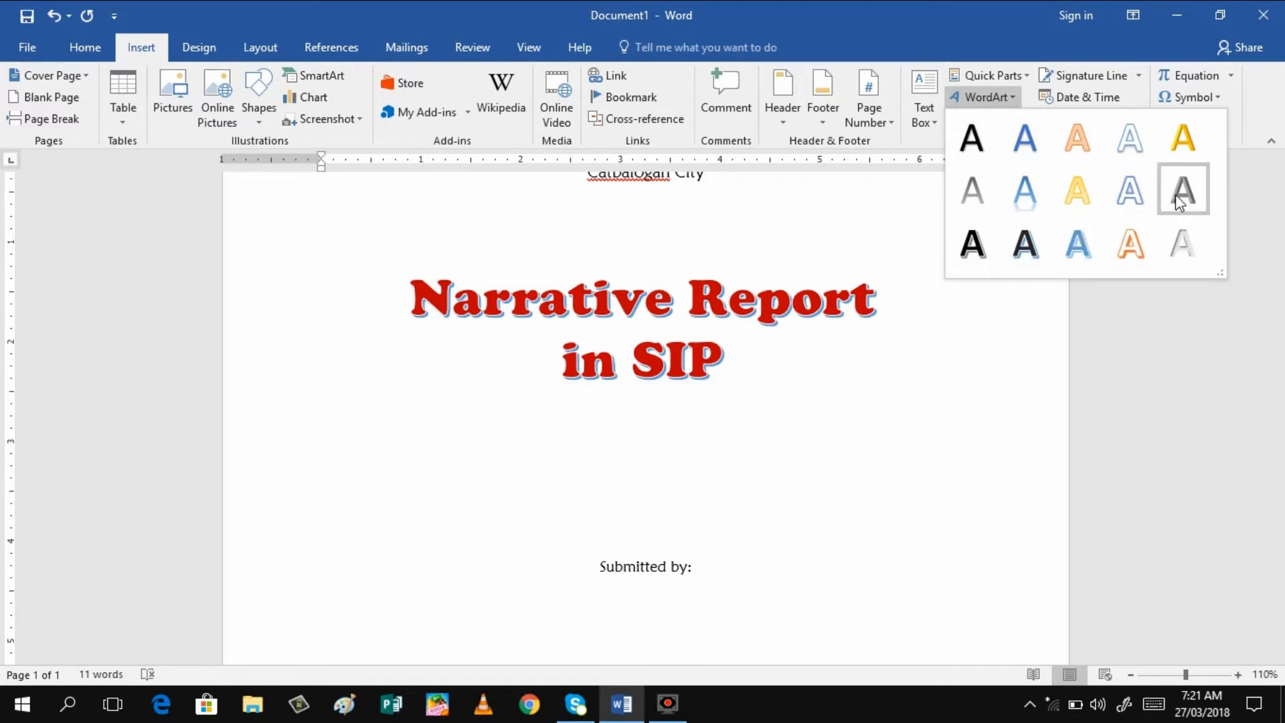
Insert a WordArt box and replace its placeholder with the student's full name in capitals
click(1031, 255)
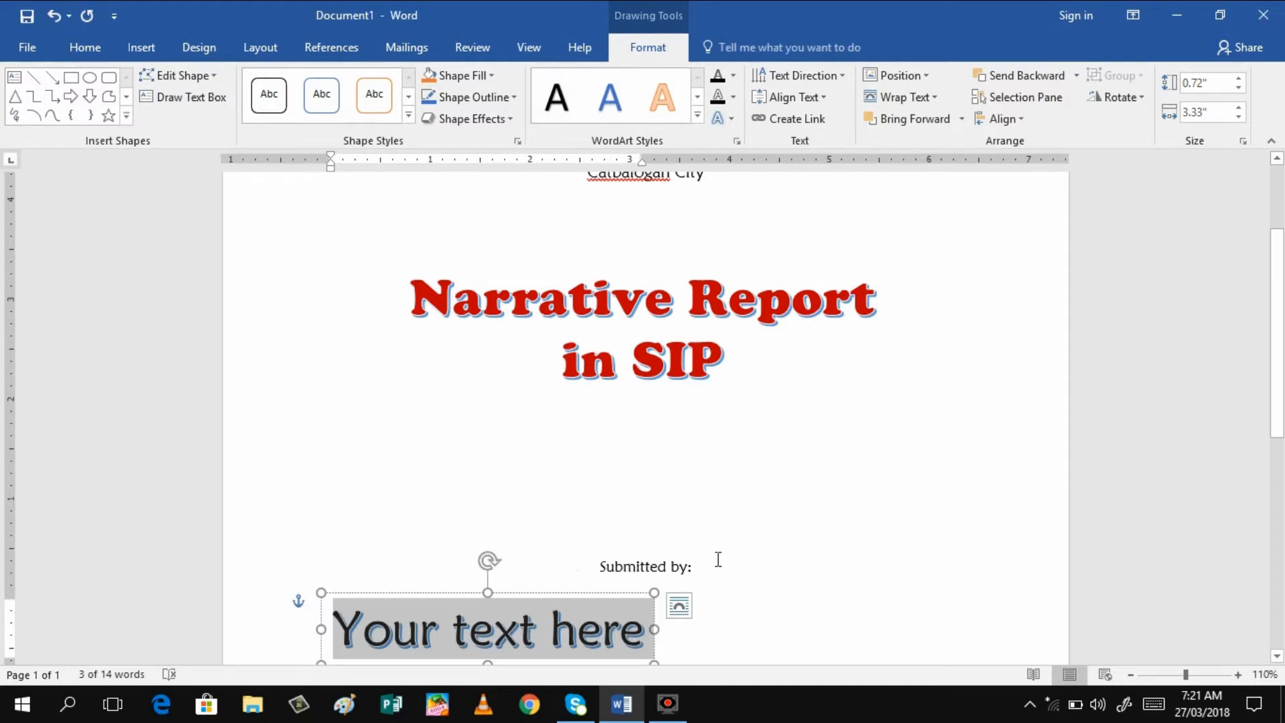
double_click(586, 604)
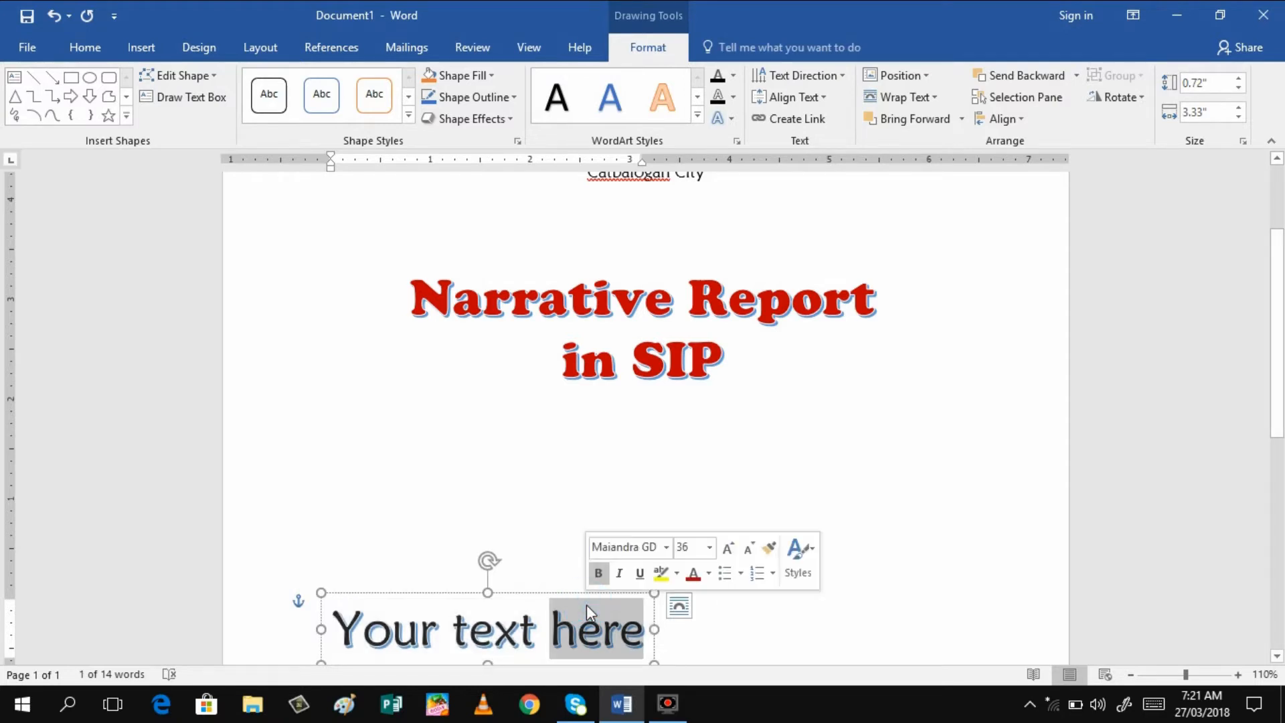
double_click(634, 632)
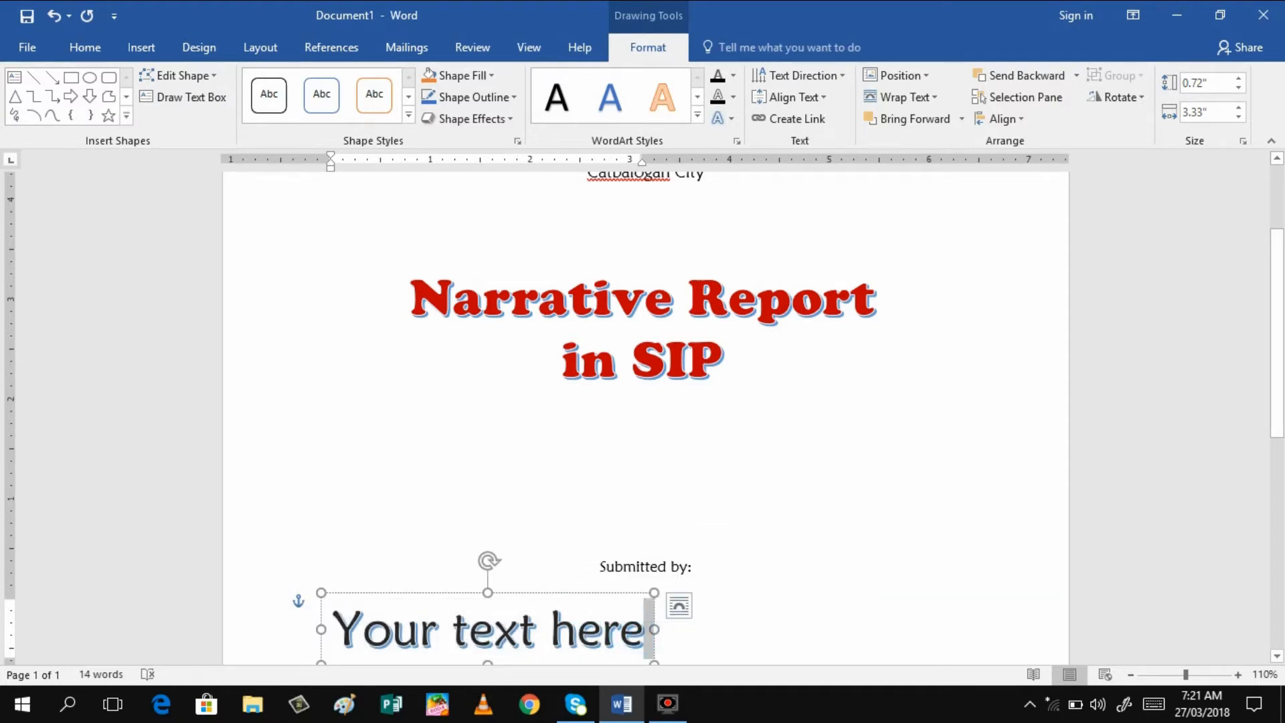
key(BackSpace)
key(BackSpace)
key(BackSpace)
key(BackSpace)
key(BackSpace)
key(BackSpace)
key(BackSpace)
key(BackSpace)
key(BackSpace)
key(BackSpace)
key(BackSpace)
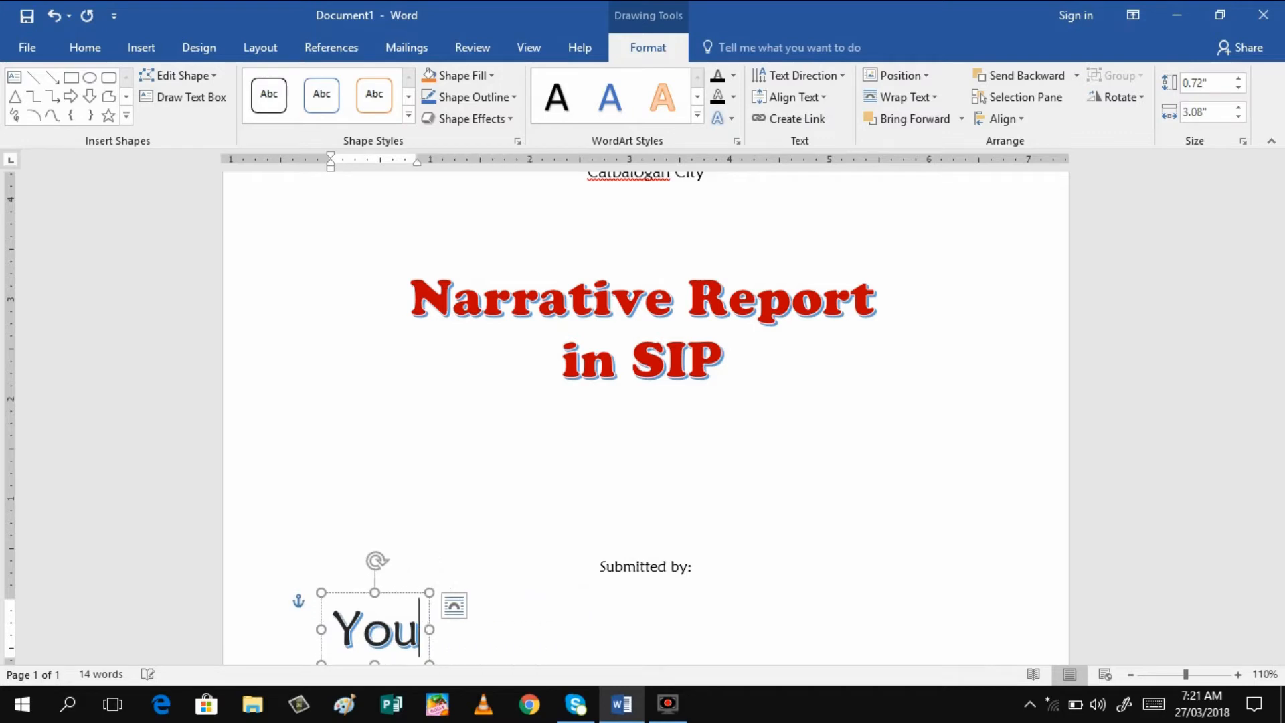
key(BackSpace)
key(BackSpace)
key(BackSpace)
key(Caps_Lock)
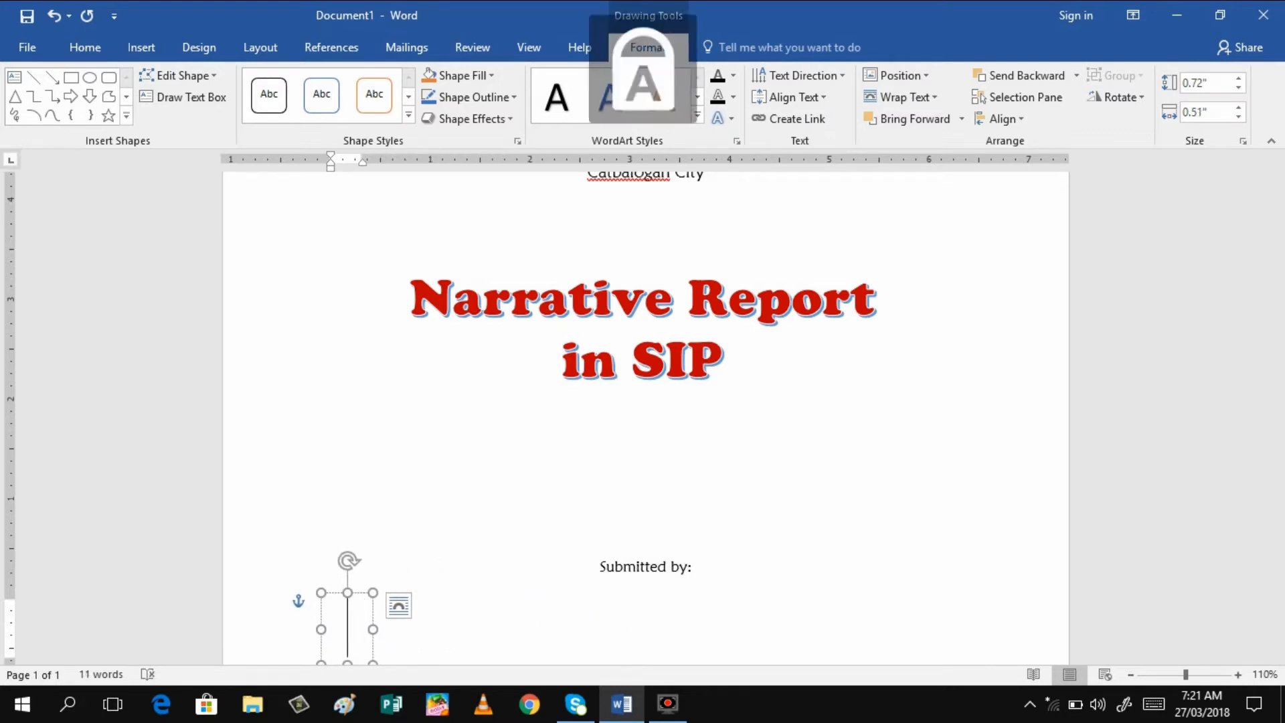
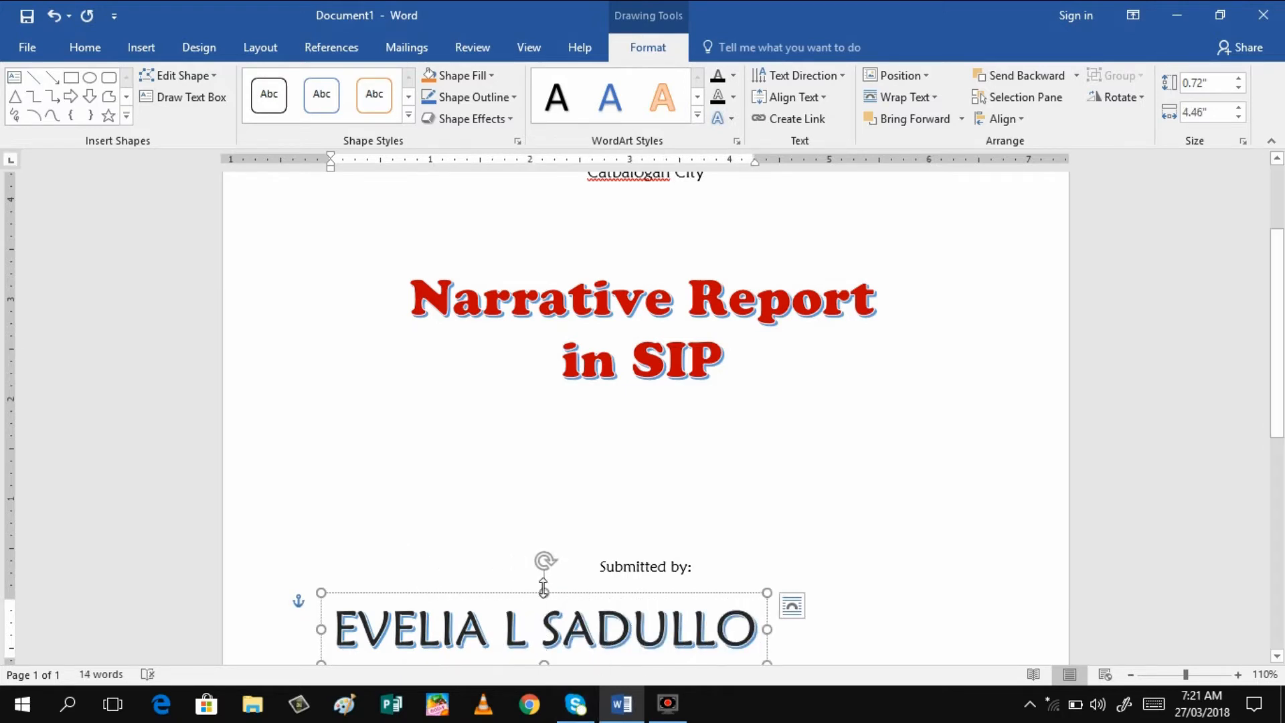
Drag the name WordArt so it sits centred beneath 'Submitted by:'
click(544, 589)
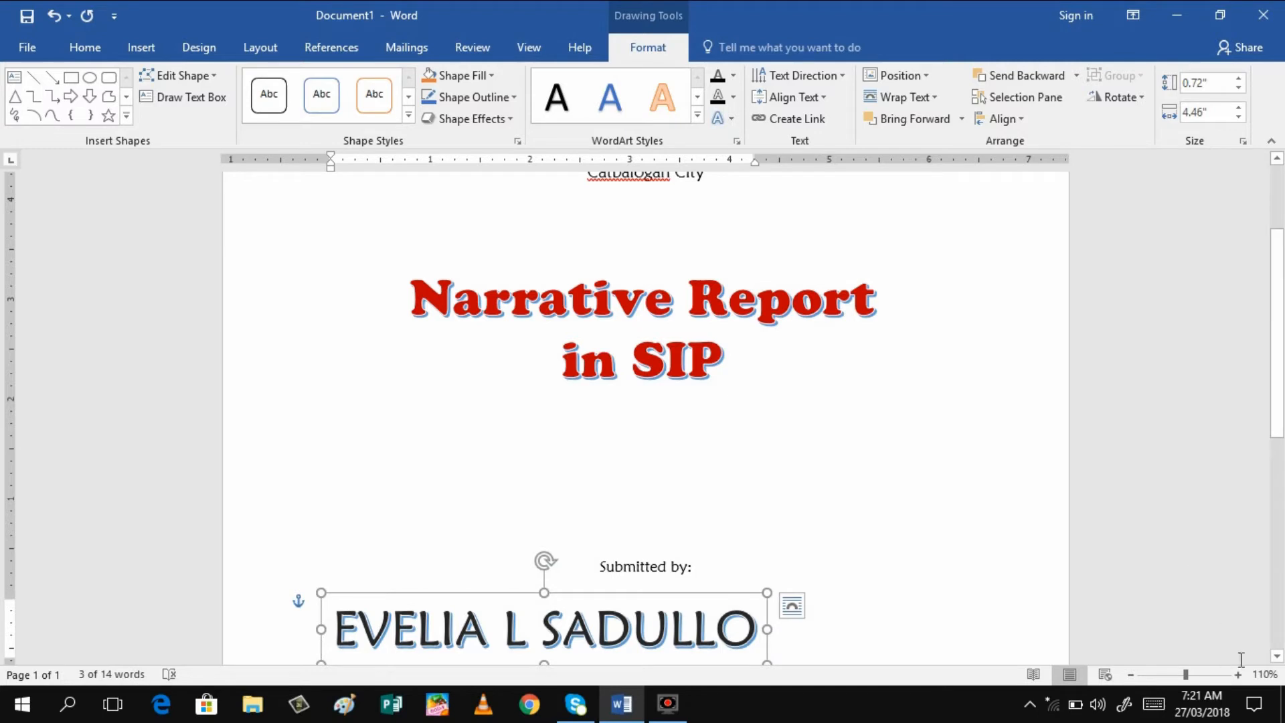
click(1277, 656)
click(1277, 656)
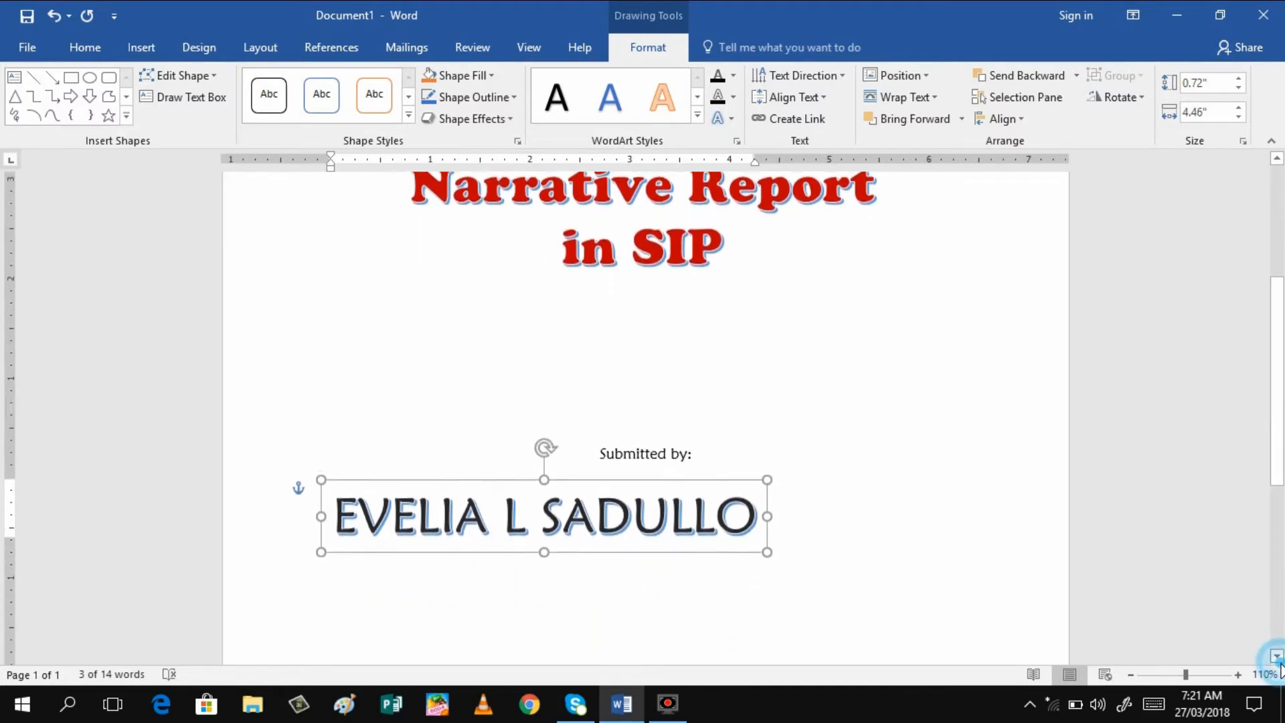
drag(420, 472, 546, 466)
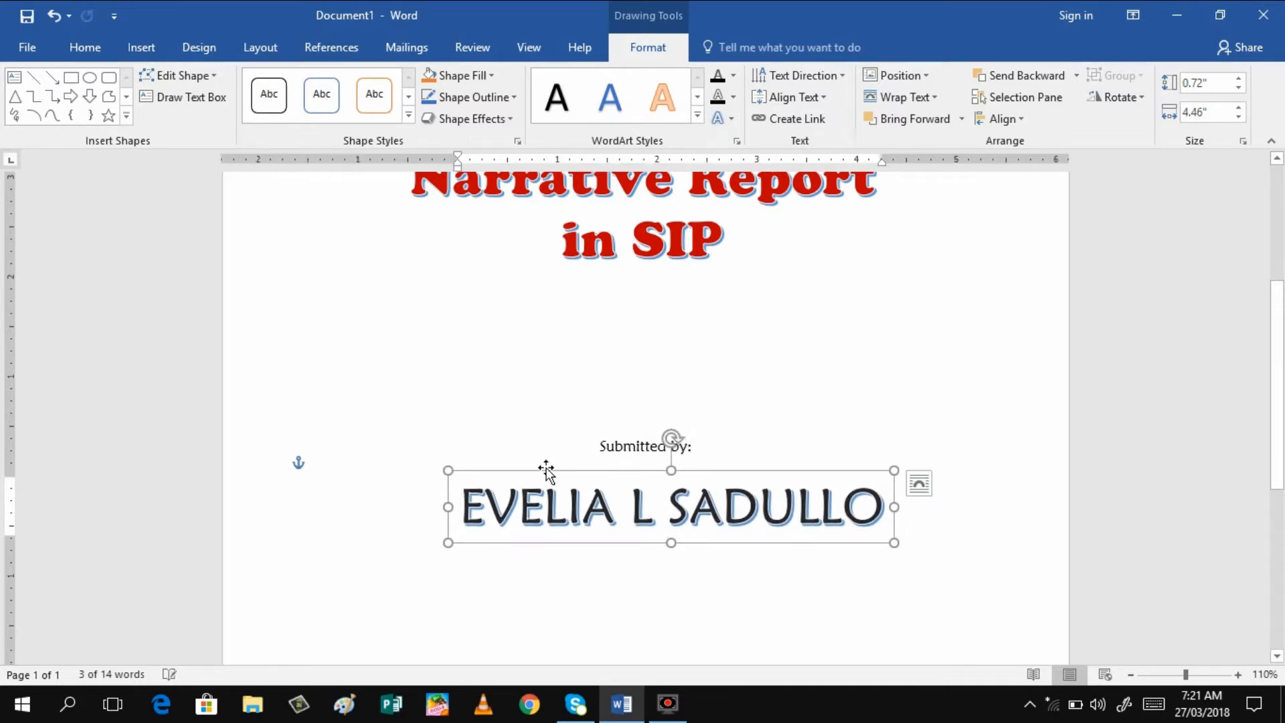
Change the student's name WordArt to the Trajan Pro font
click(470, 501)
triple_click(467, 507)
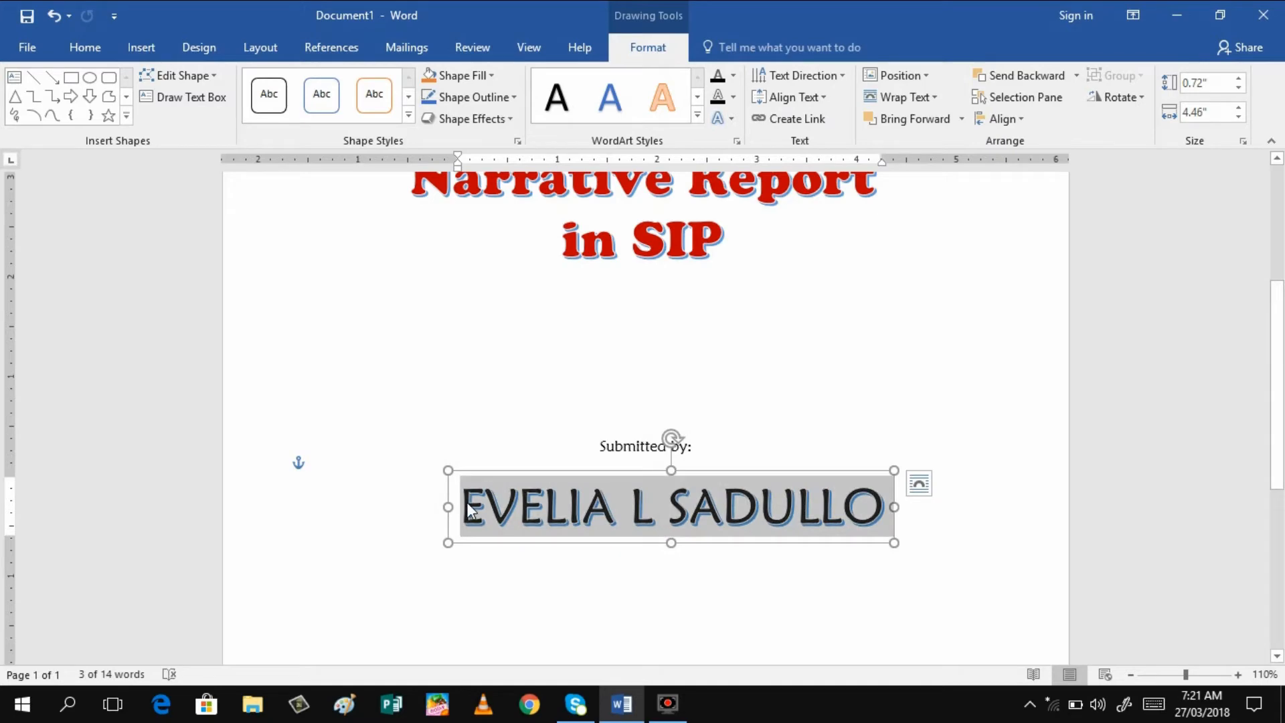
click(87, 47)
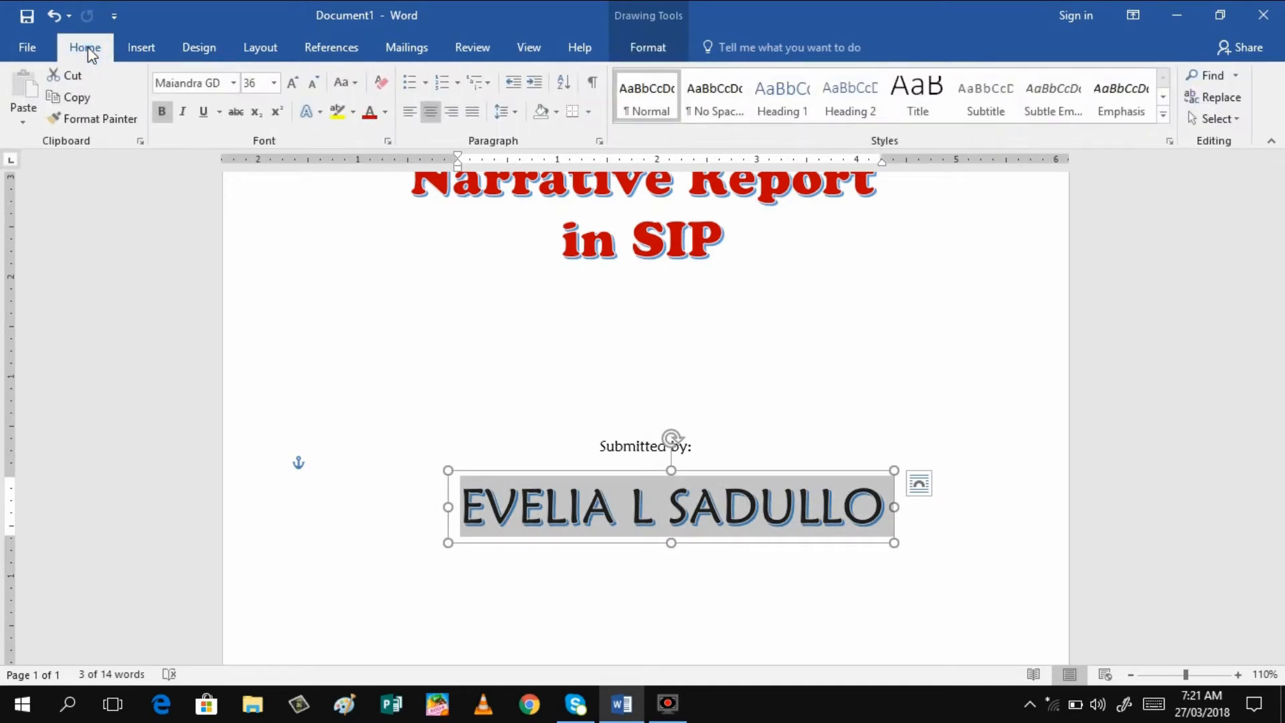
click(234, 84)
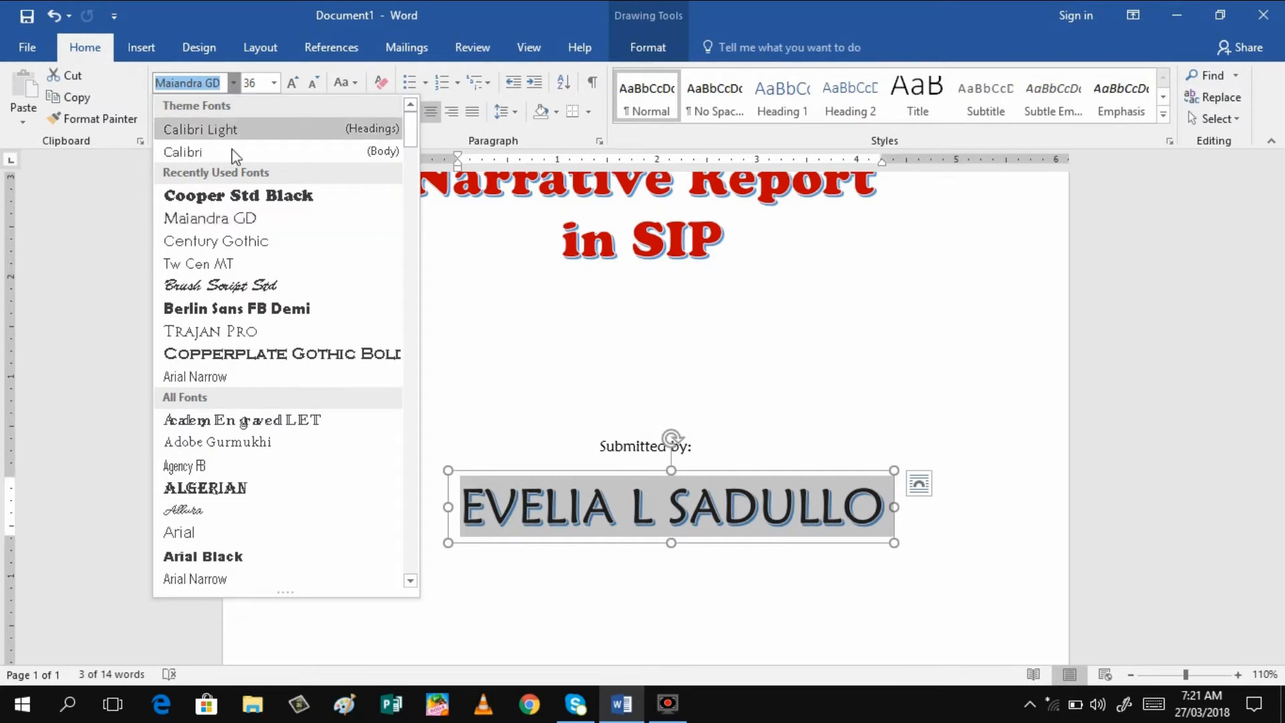
click(229, 332)
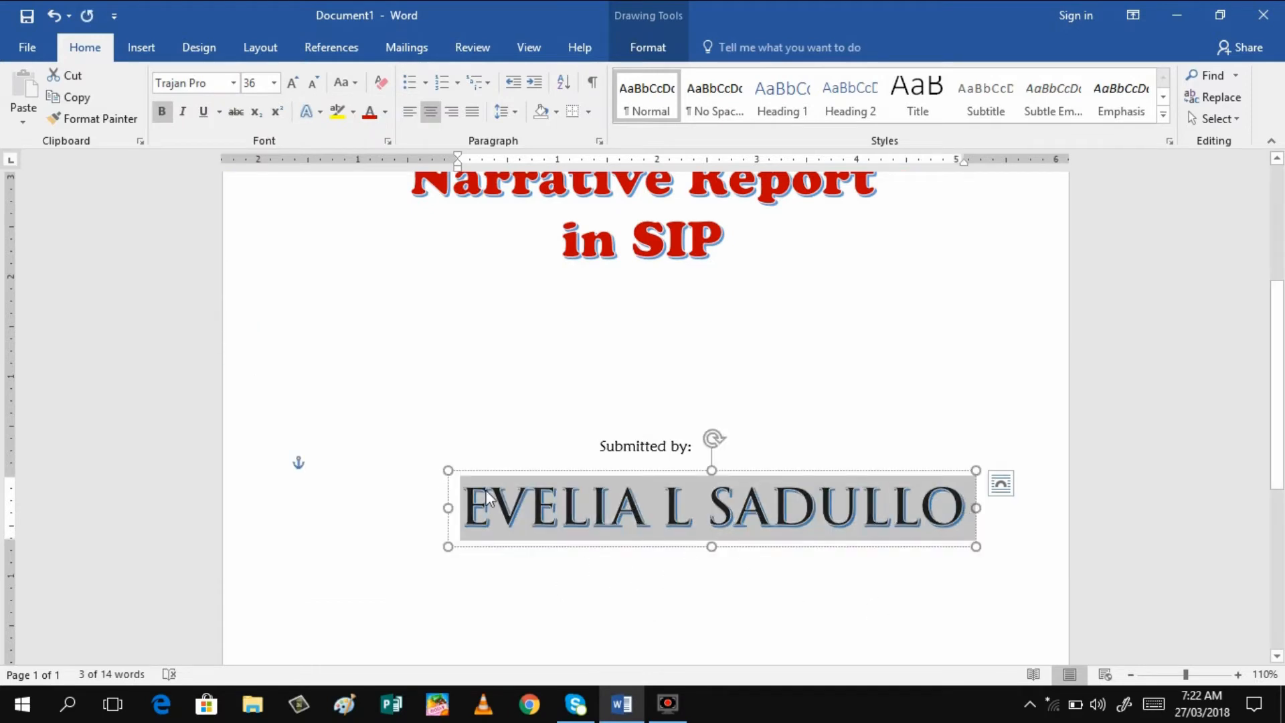
Shrink the name to 20 point and recentre it under 'Submitted by:'
click(465, 504)
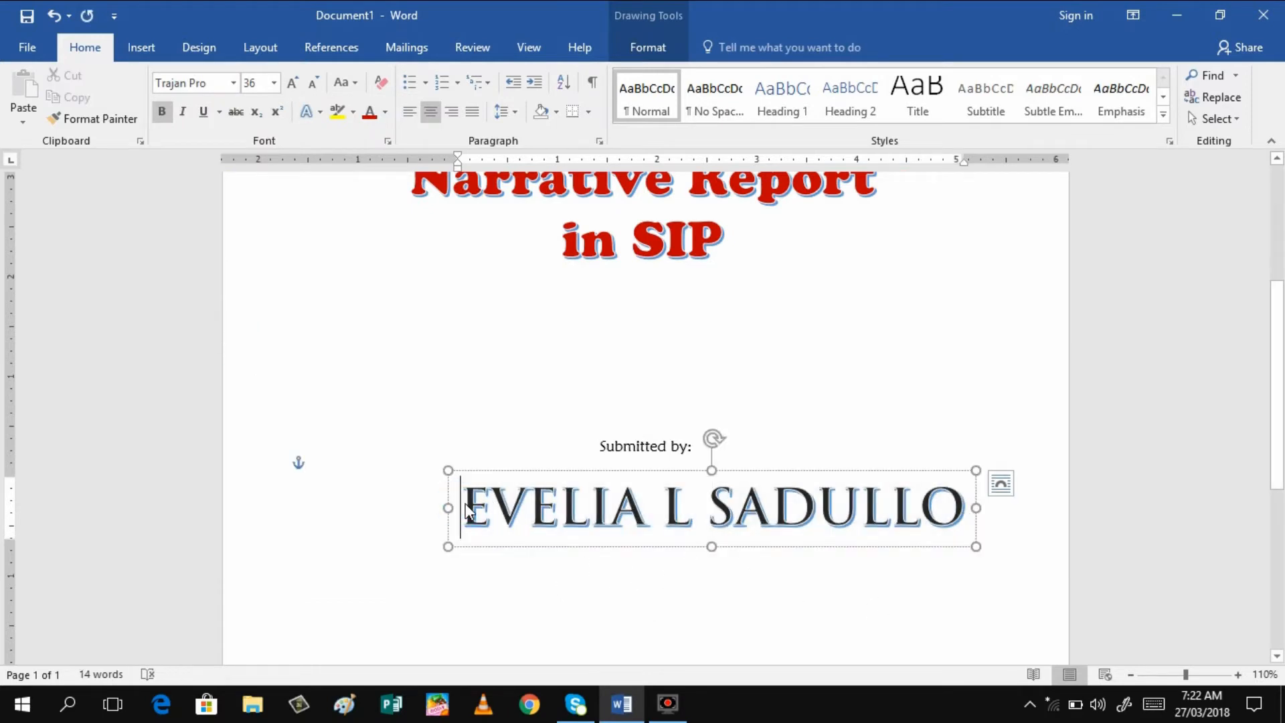
triple_click(469, 508)
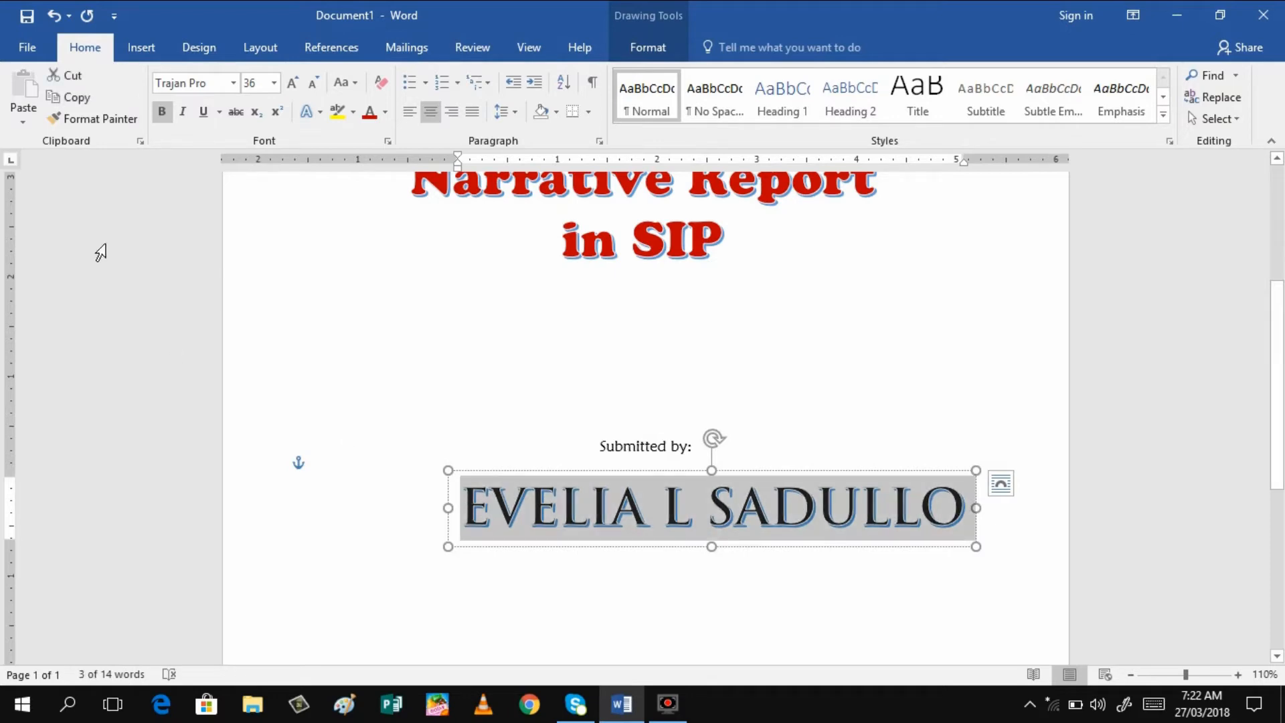
click(313, 83)
click(312, 84)
click(312, 84)
click(312, 83)
click(312, 83)
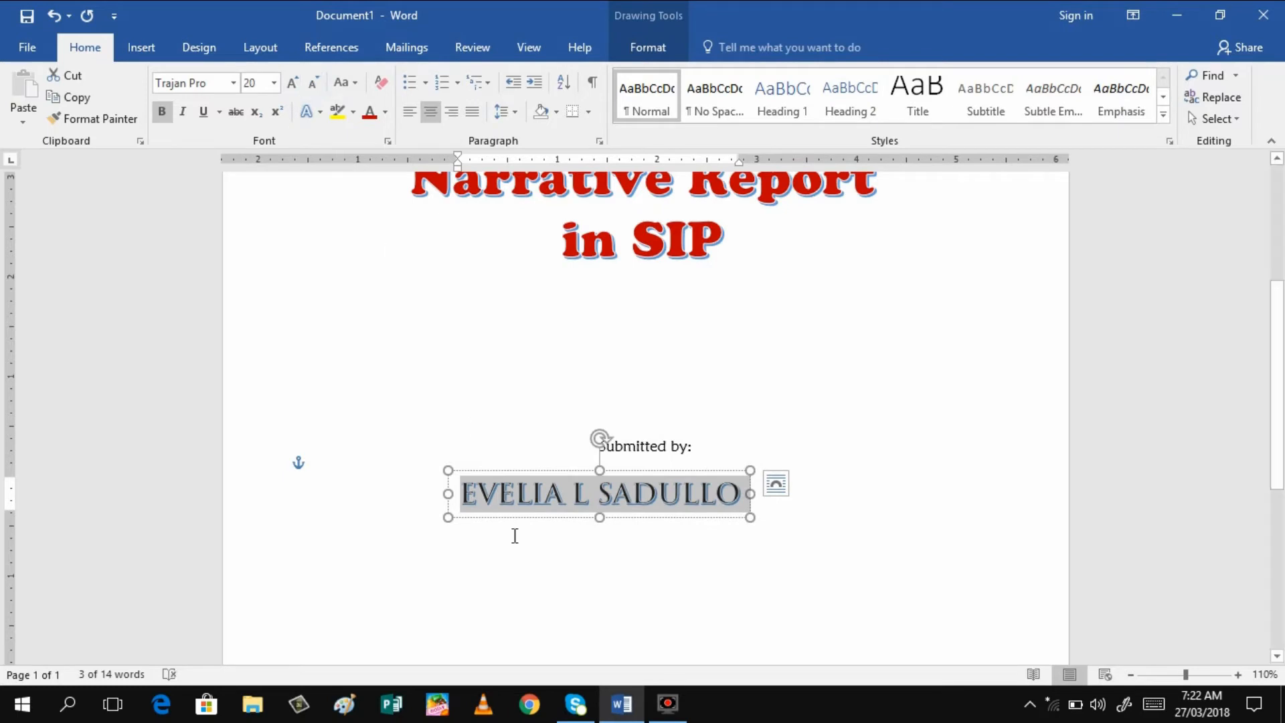
drag(565, 471, 611, 477)
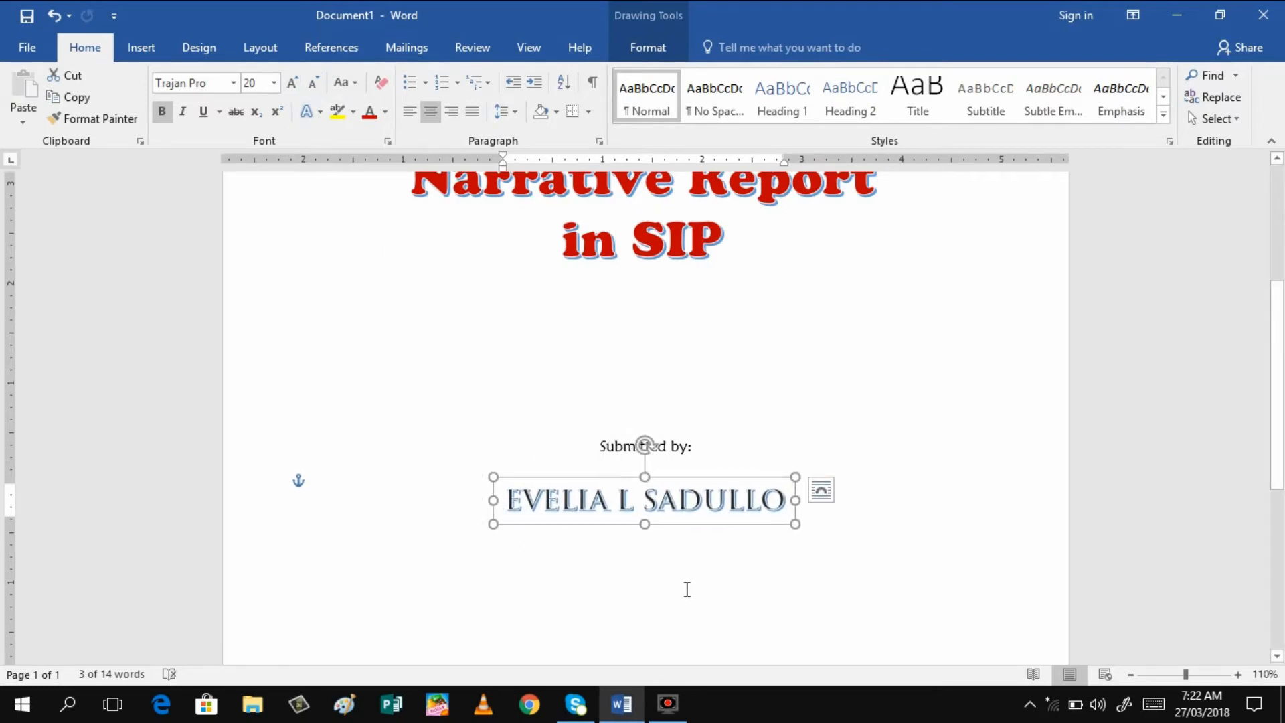
Adjust the blank lines below 'Submitted by:' around the name box
click(687, 589)
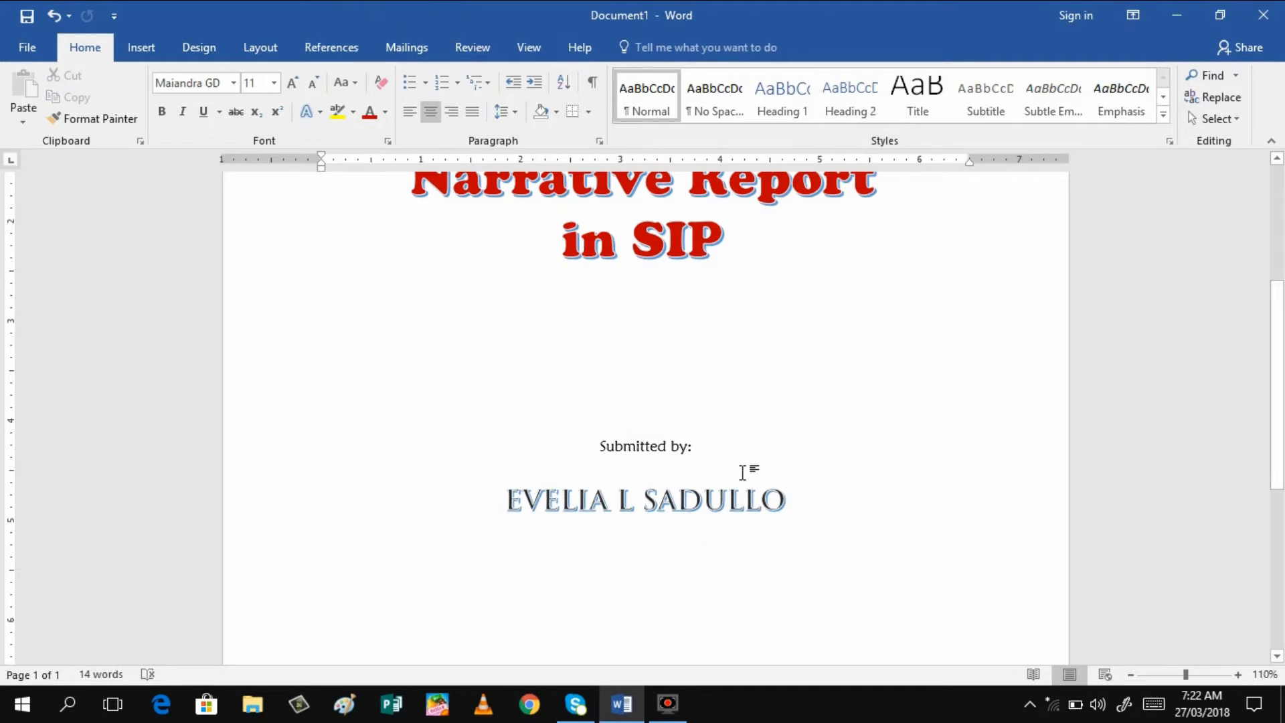
click(782, 502)
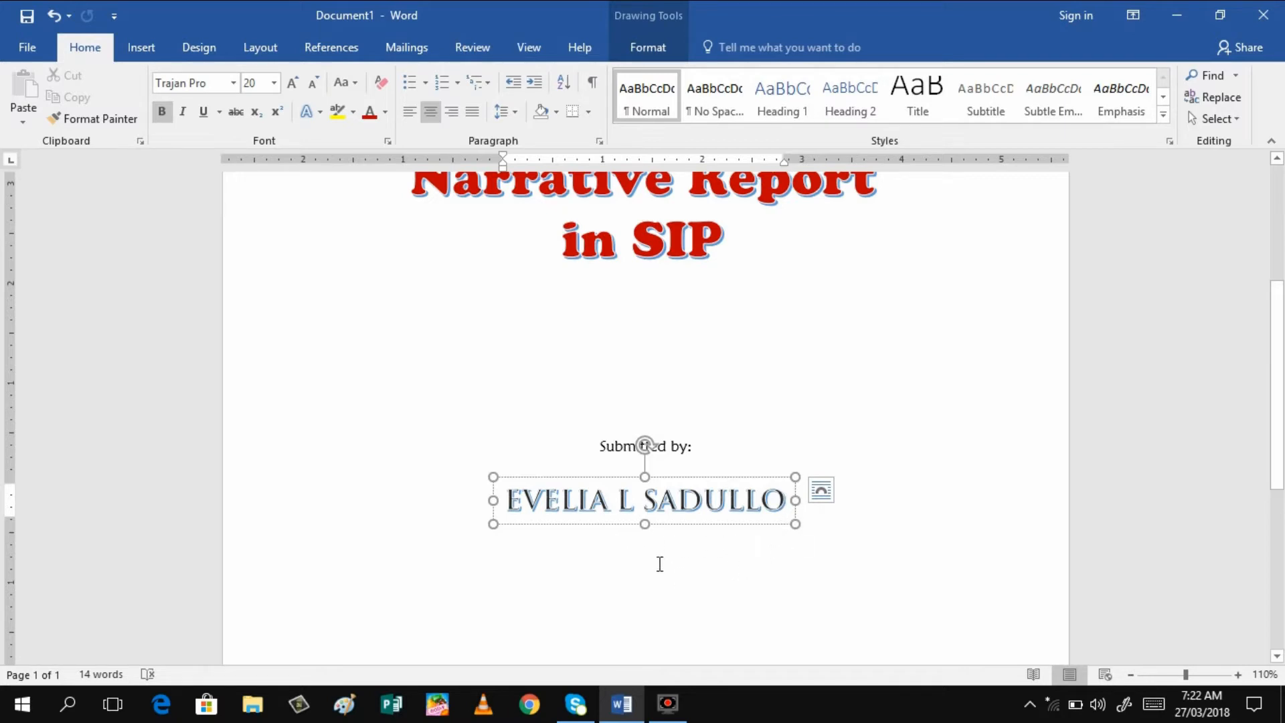
click(659, 563)
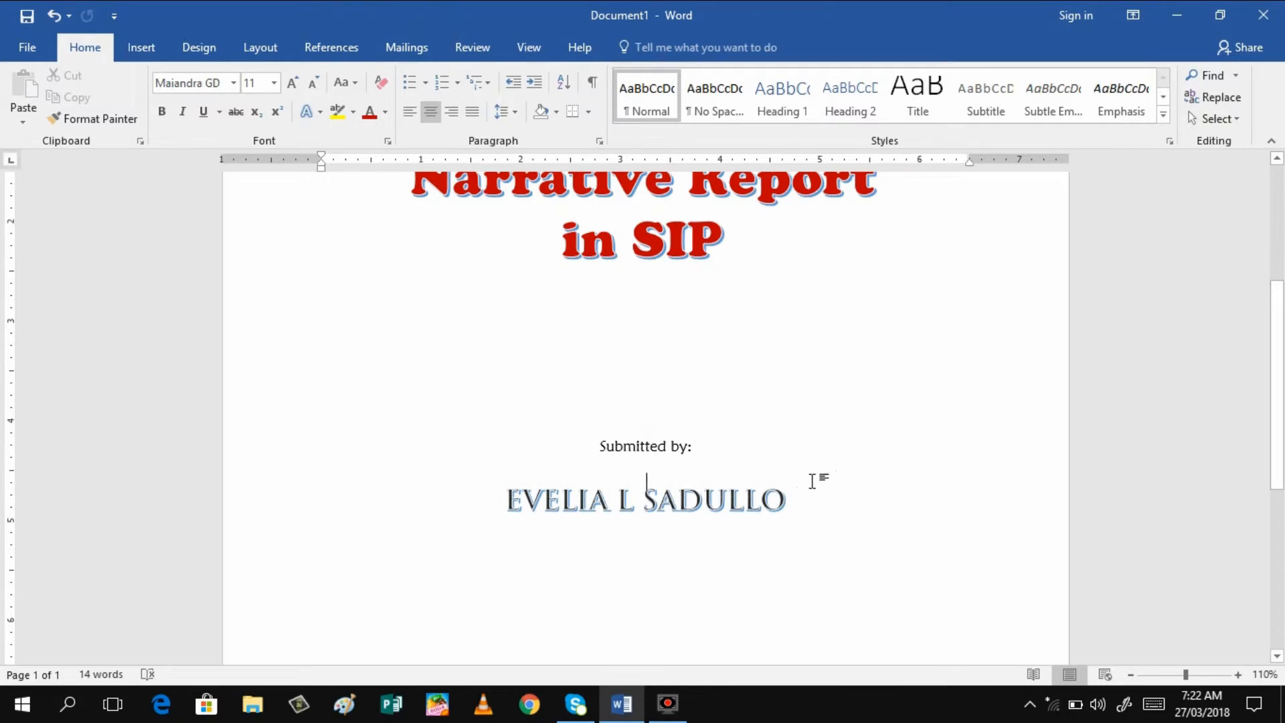
click(792, 497)
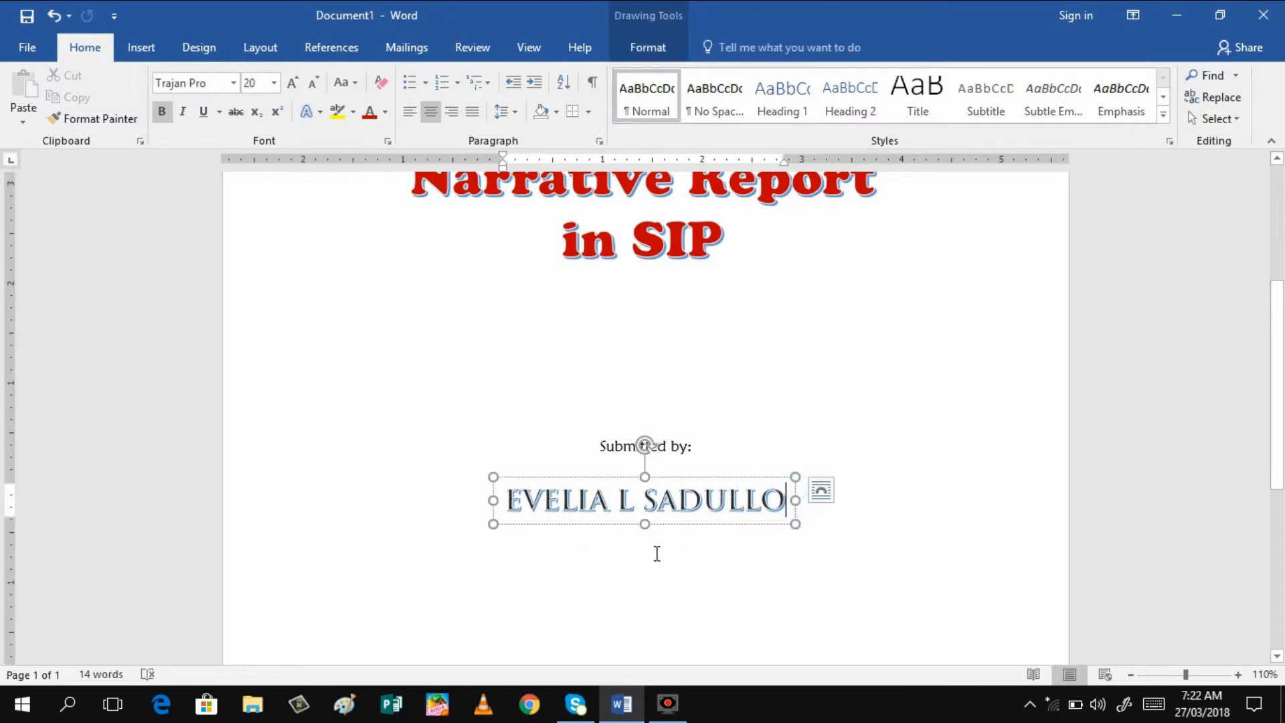
click(698, 445)
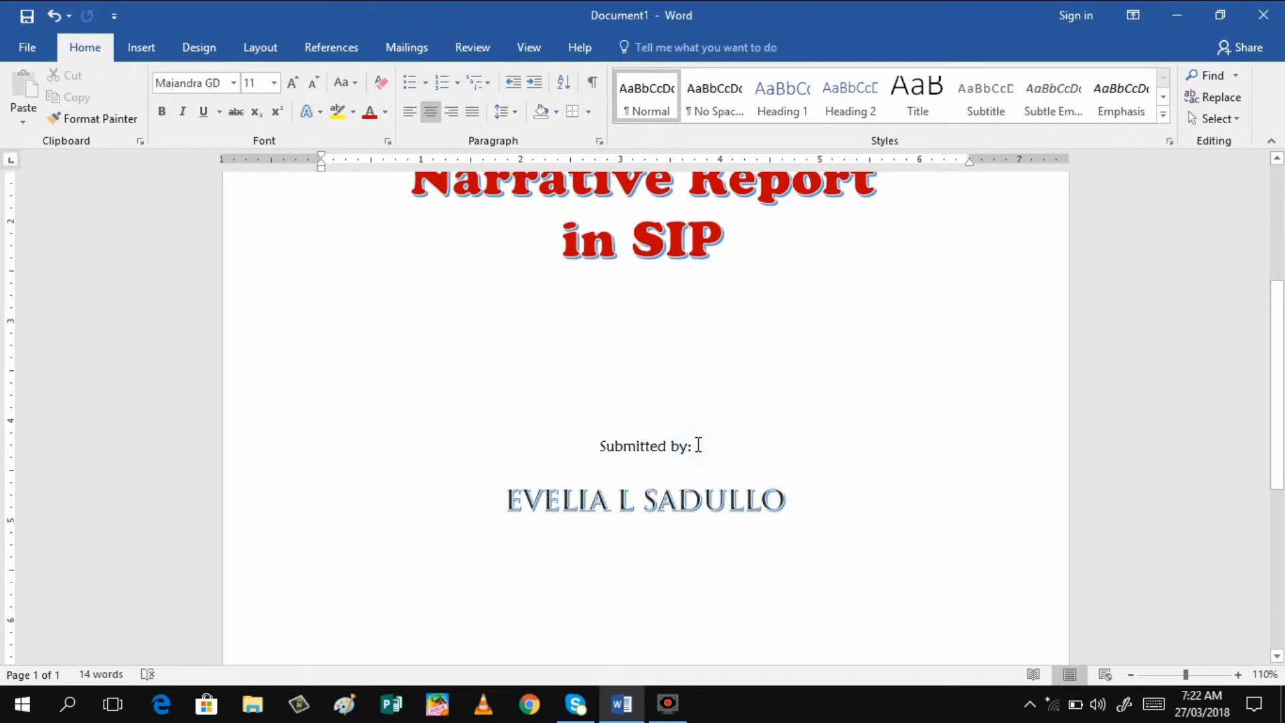
key(Return)
key(Return)
key(BackSpace)
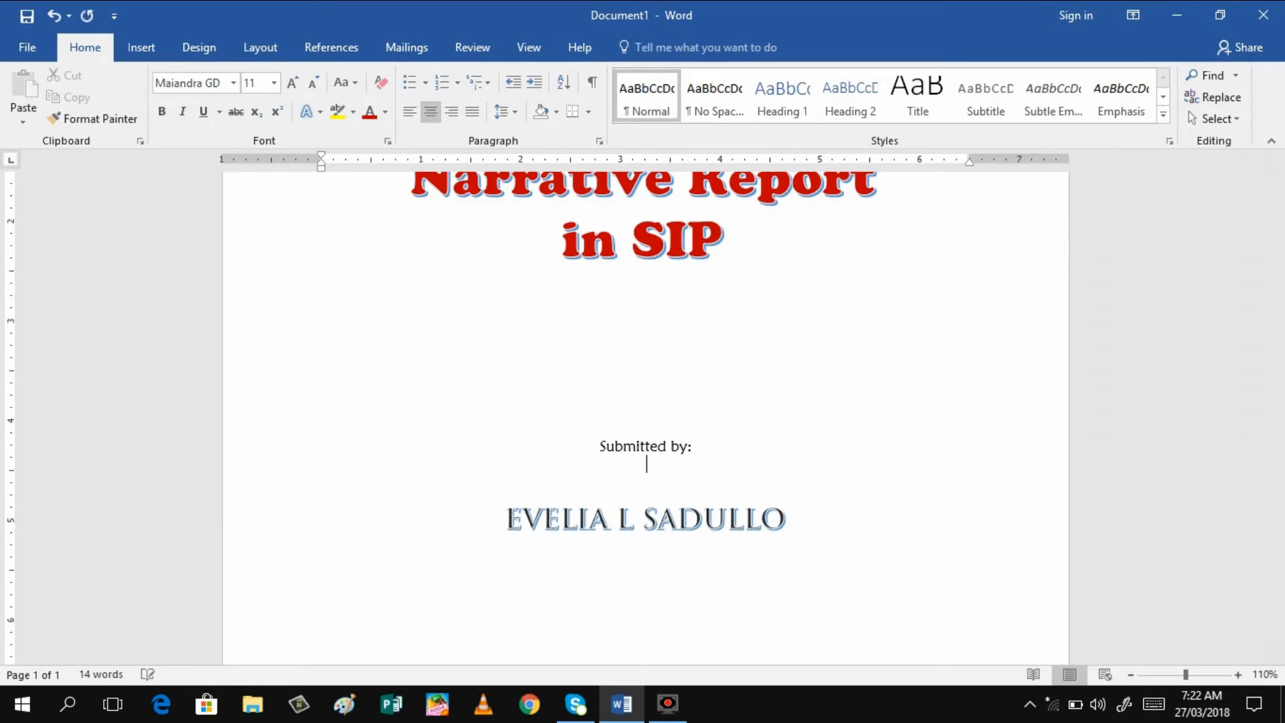
key(ctrl+l)
key(BackSpace)
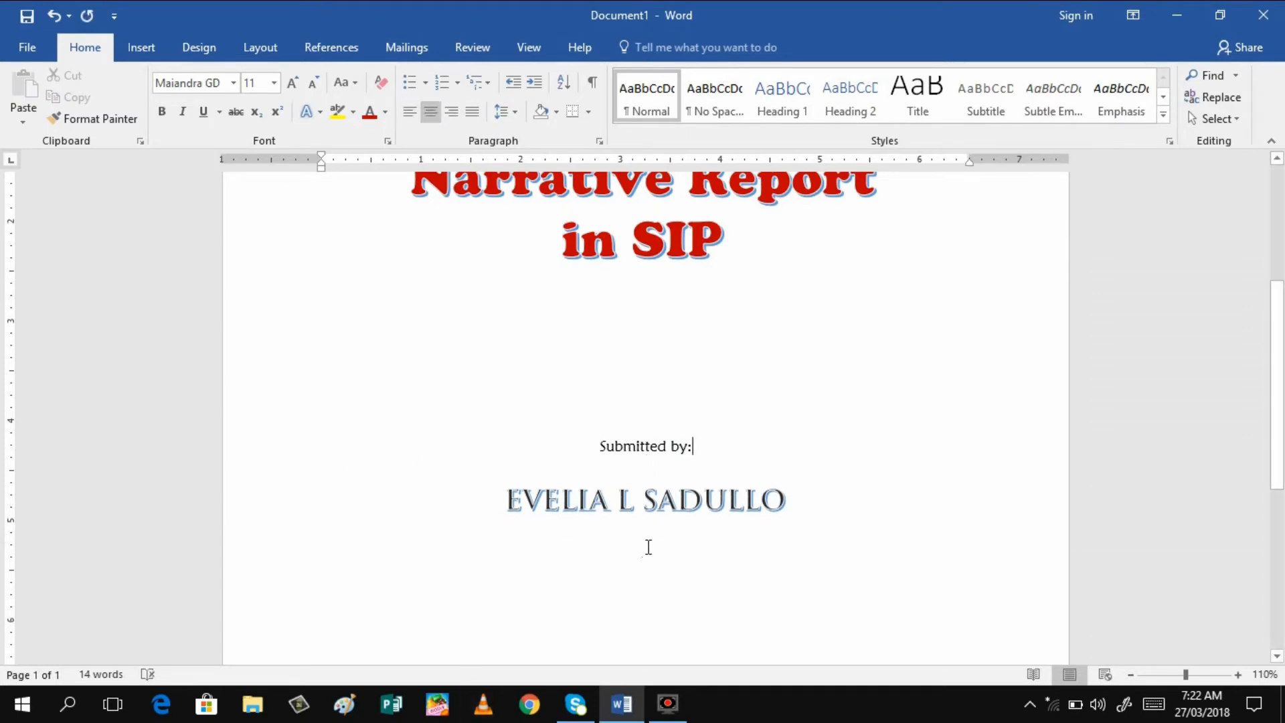
Type the label 'Student' on the line beneath the name, fixing the Caps Lock slip
click(648, 547)
text(sTUDENT)
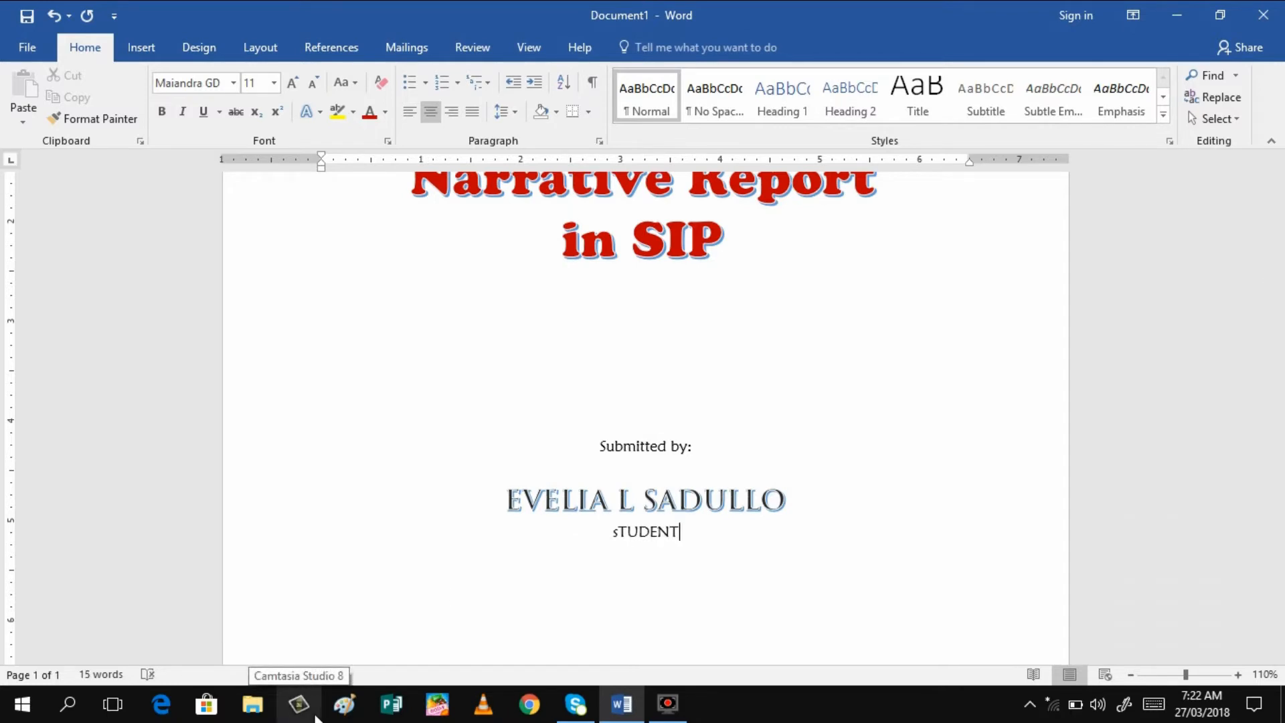
key(BackSpace)
key(BackSpace)
key(BackSpace)
key(BackSpace)
key(BackSpace)
key(BackSpace)
key(Caps_Lock)
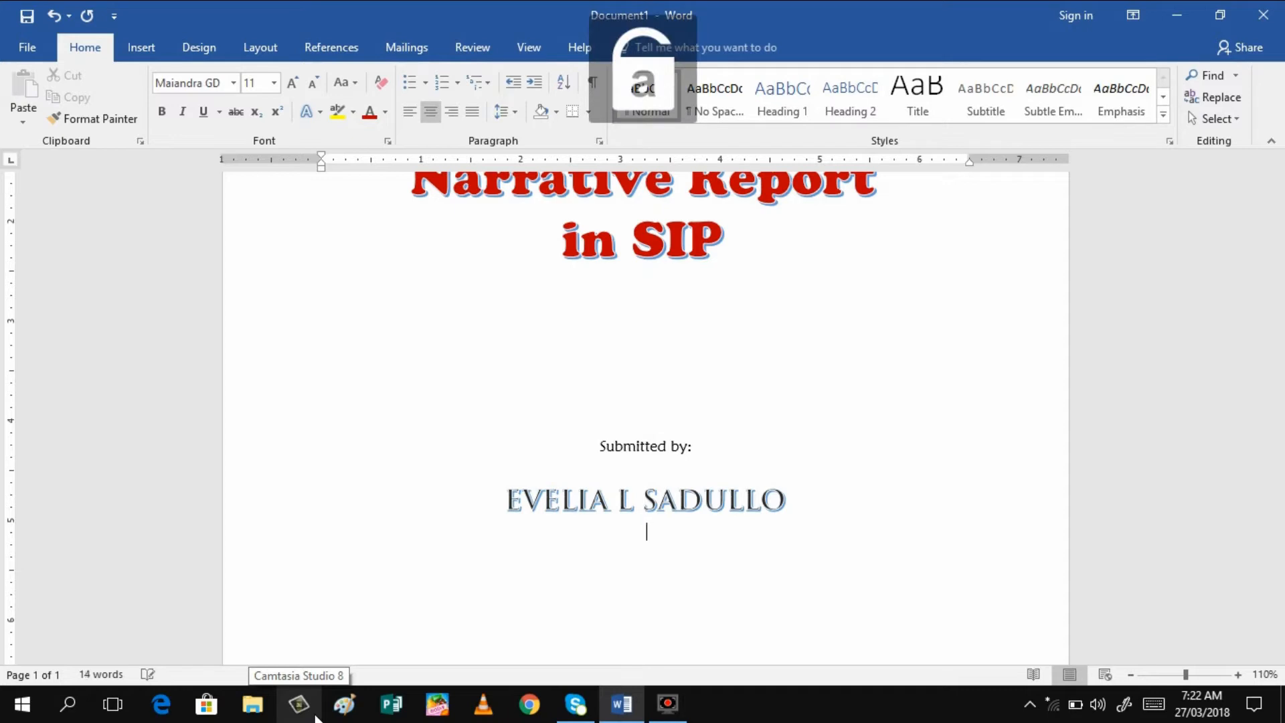
text(Student)
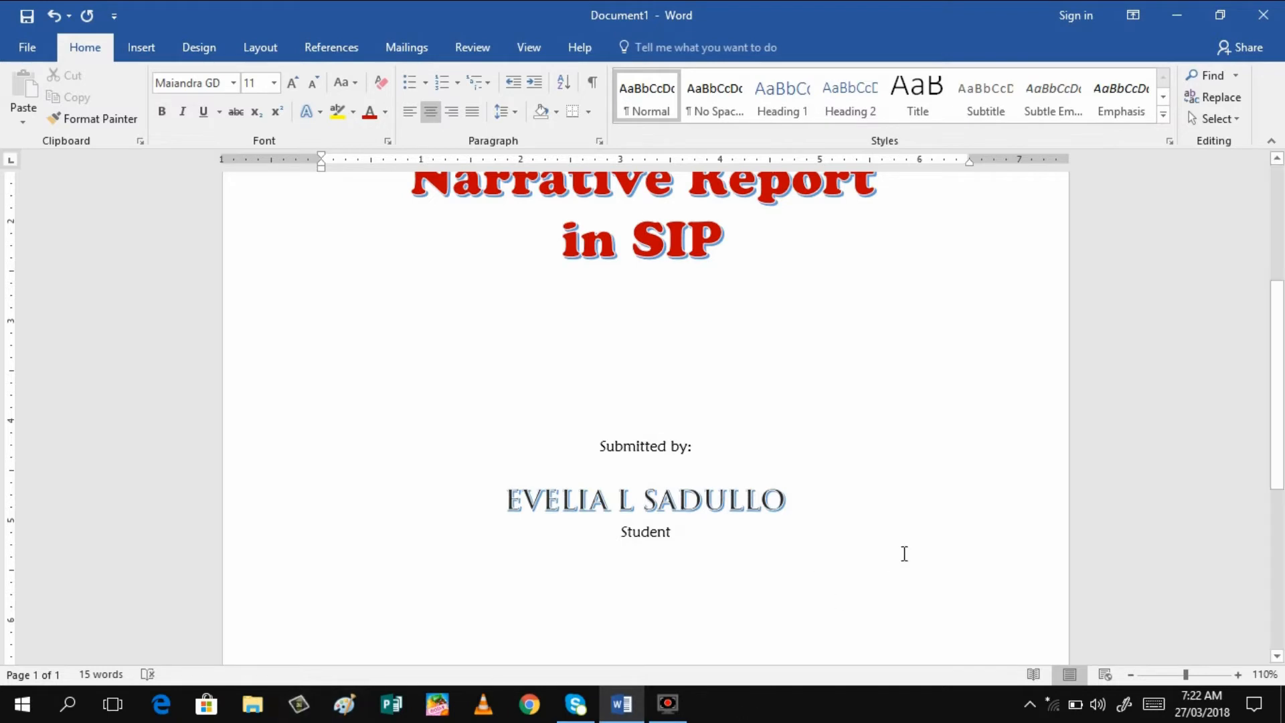
Scroll down and type 'Submitted to:' on a centred line lower on the page
drag(1281, 478, 1283, 536)
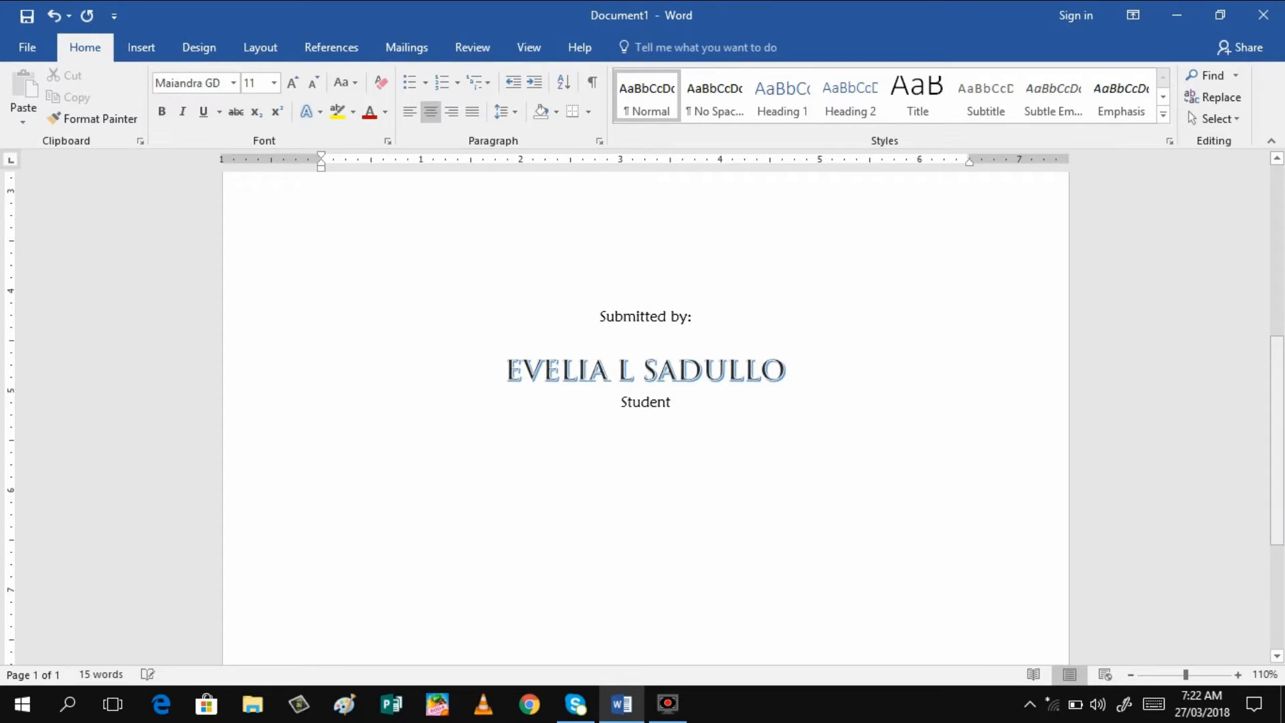
text(bmitted to:)
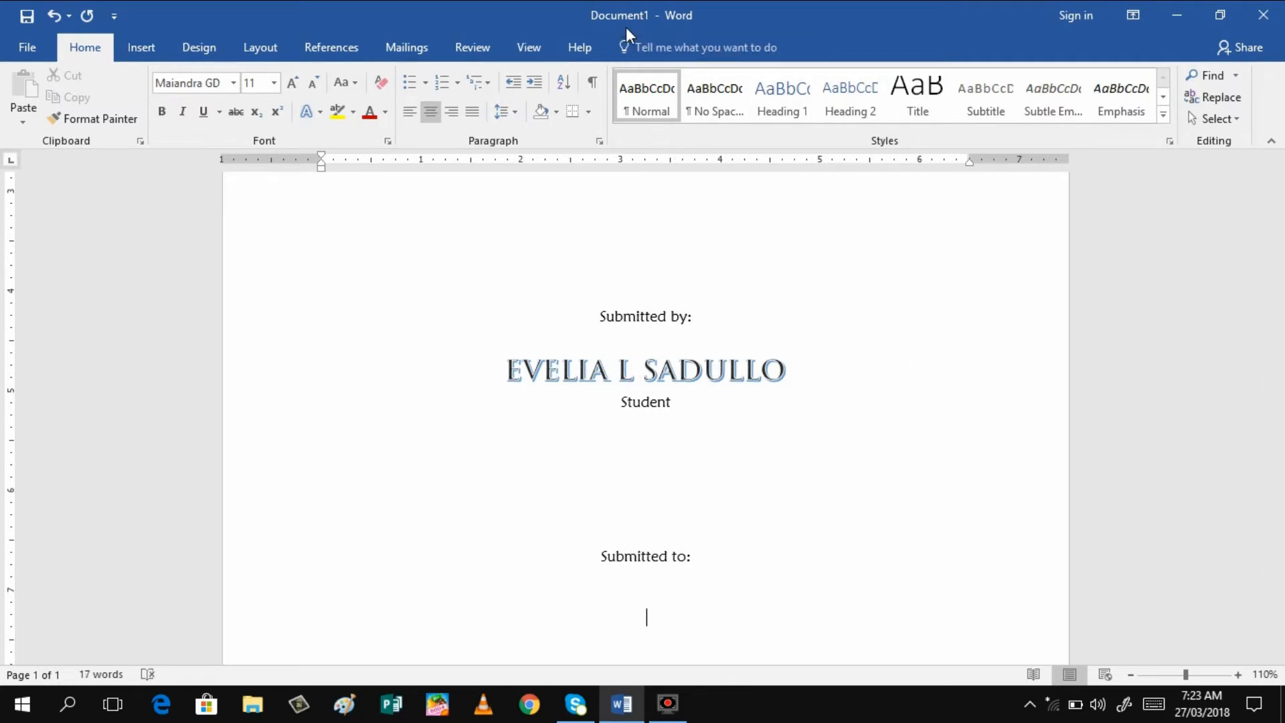
Insert a WordArt box and replace its placeholder with the teacher's name in capitals
click(143, 53)
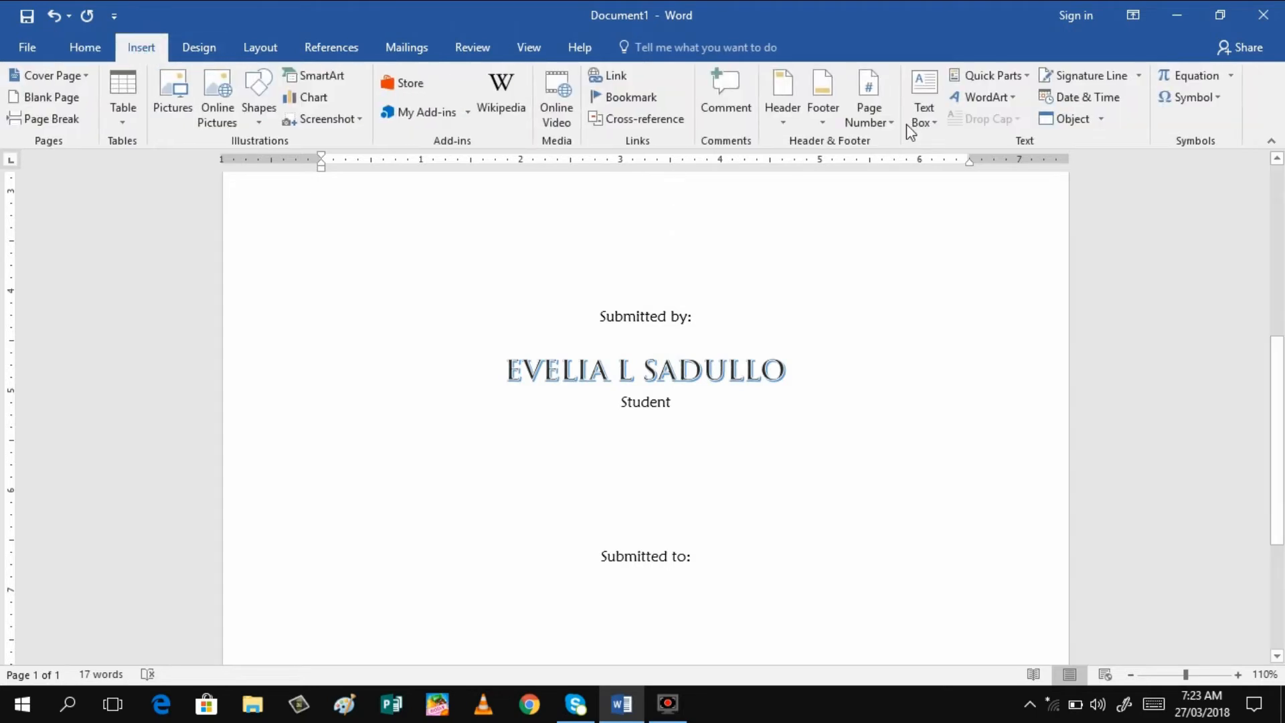
click(1016, 97)
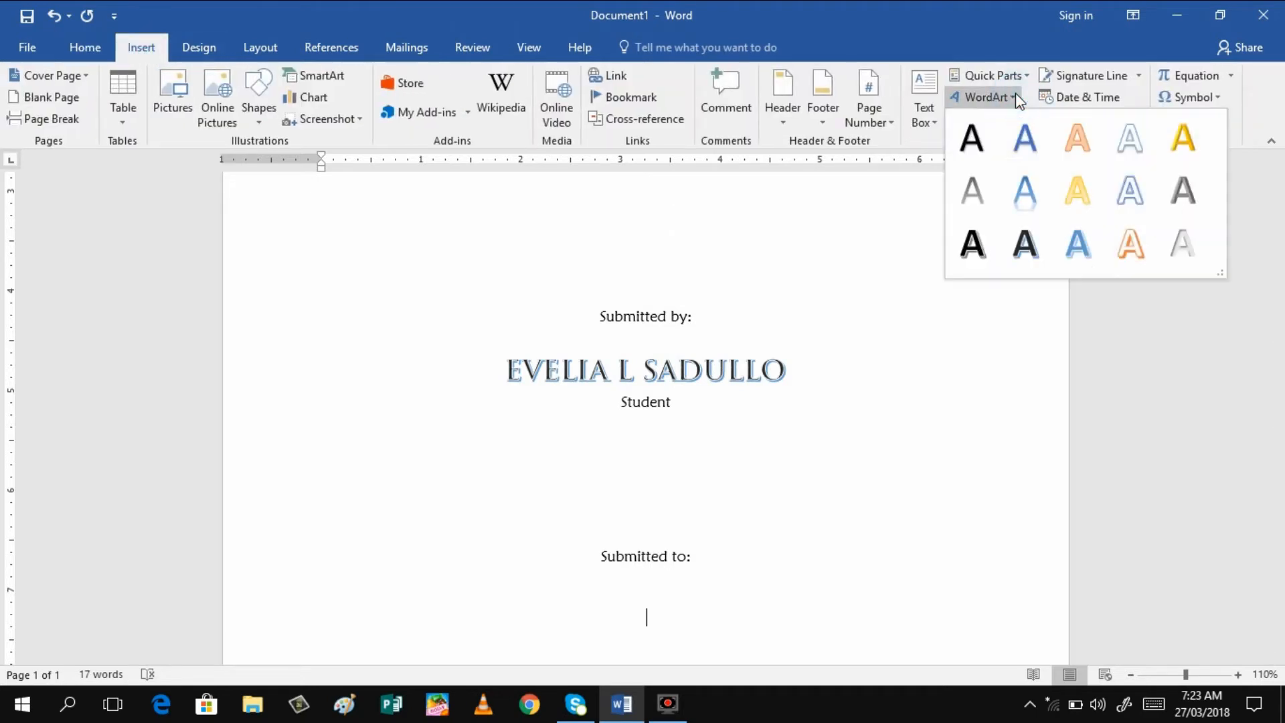
click(977, 245)
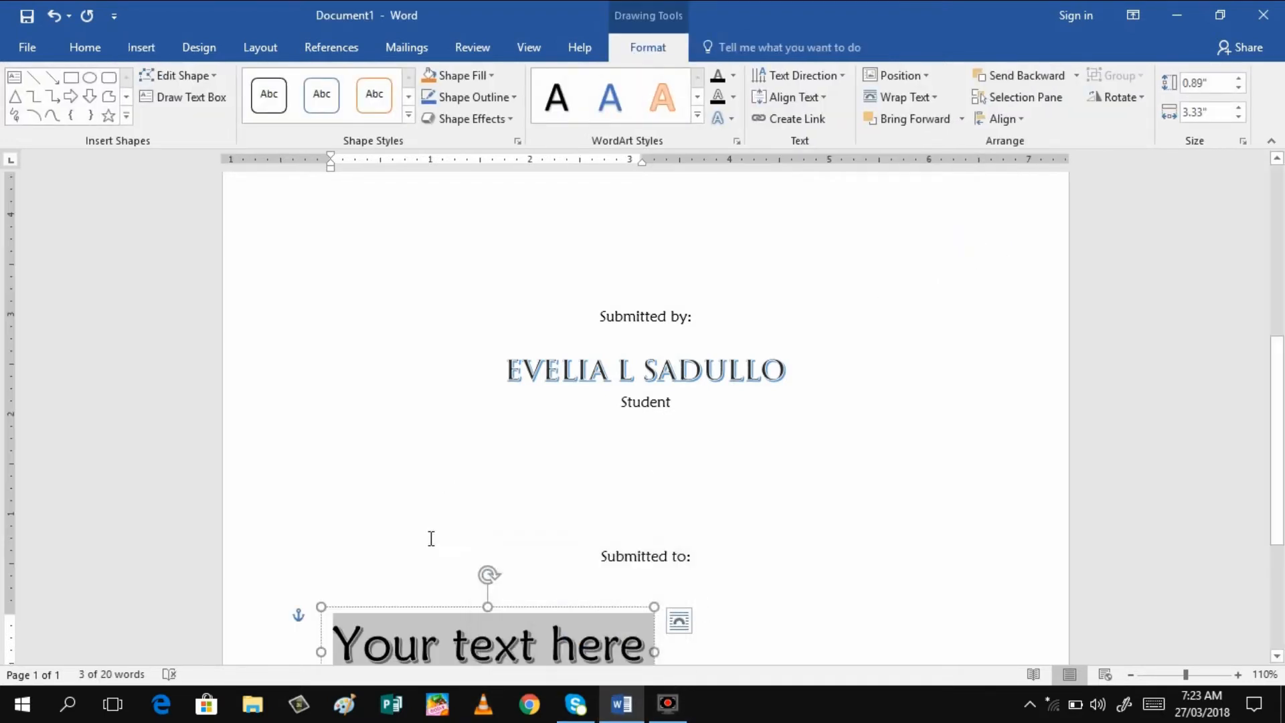
drag(430, 539, 616, 619)
click(633, 652)
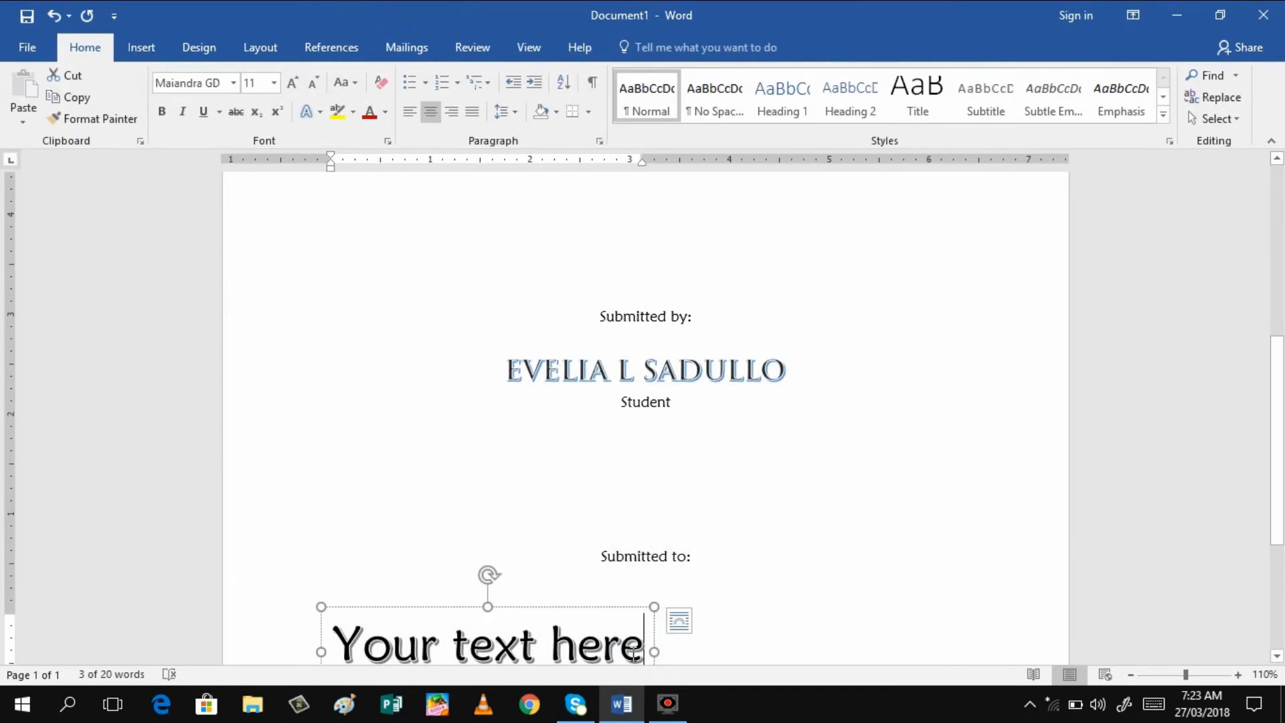
key(BackSpace)
key(BackSpace)
key(BackSpace)
key(BackSpace)
key(BackSpace)
key(BackSpace)
key(BackSpace)
key(BackSpace)
key(BackSpace)
key(BackSpace)
key(BackSpace)
key(BackSpace)
key(BackSpace)
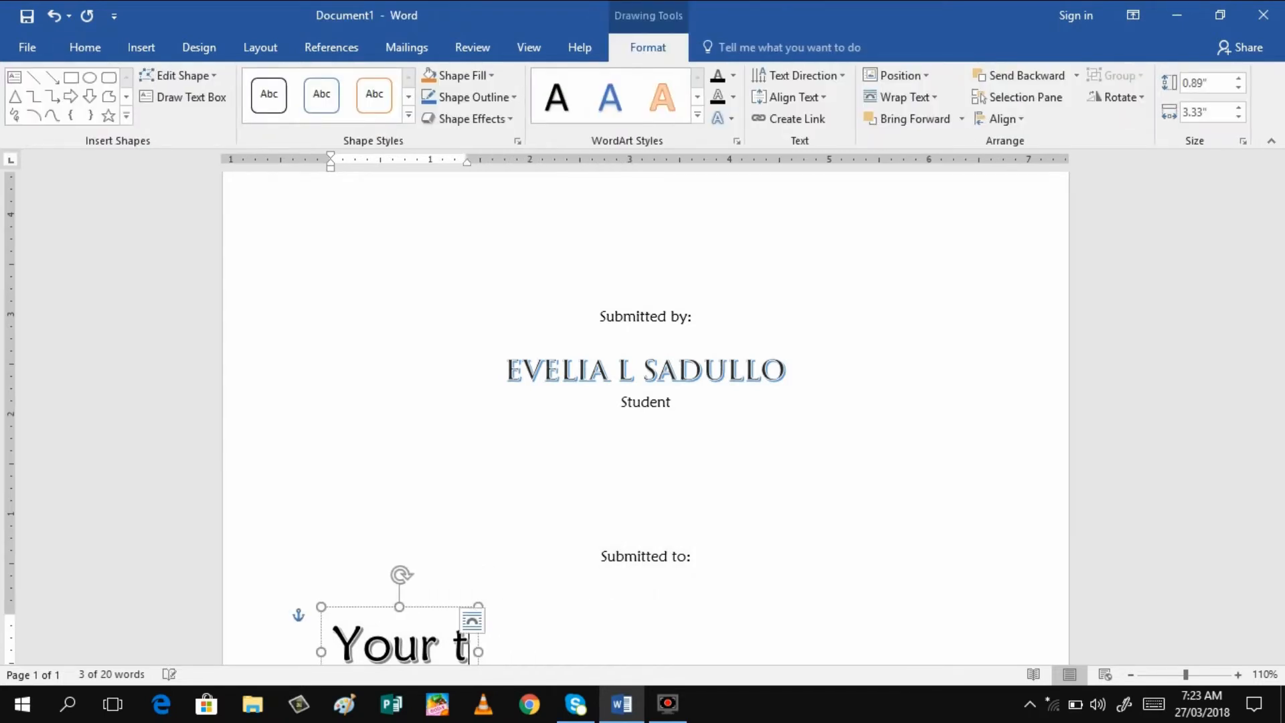
key(BackSpace)
key(Caps_Lock)
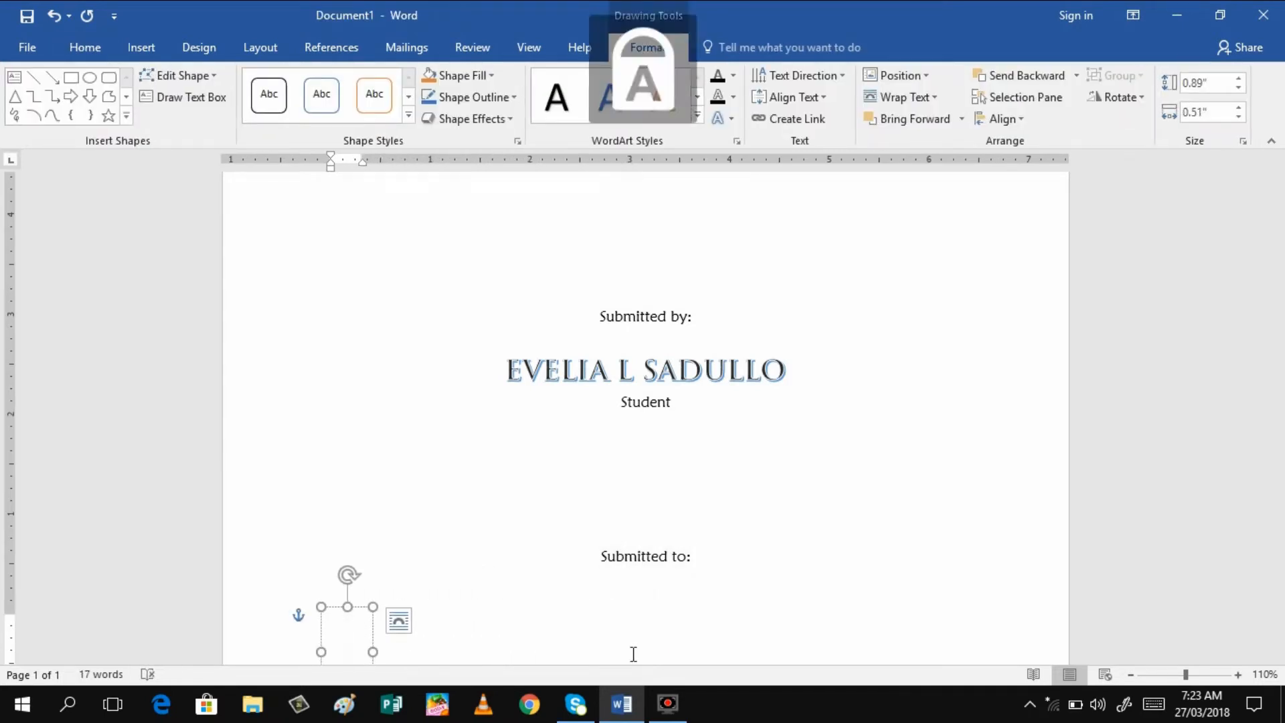
text(MRS. E.)
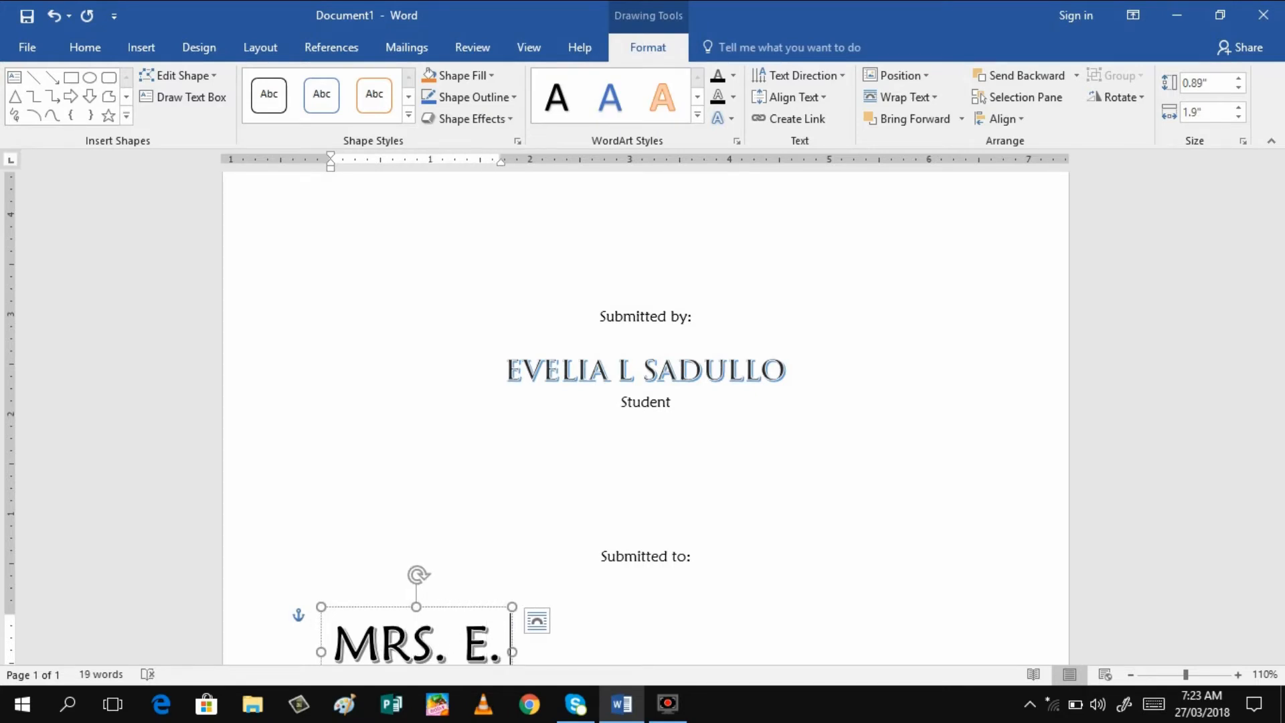
text( LABONG)
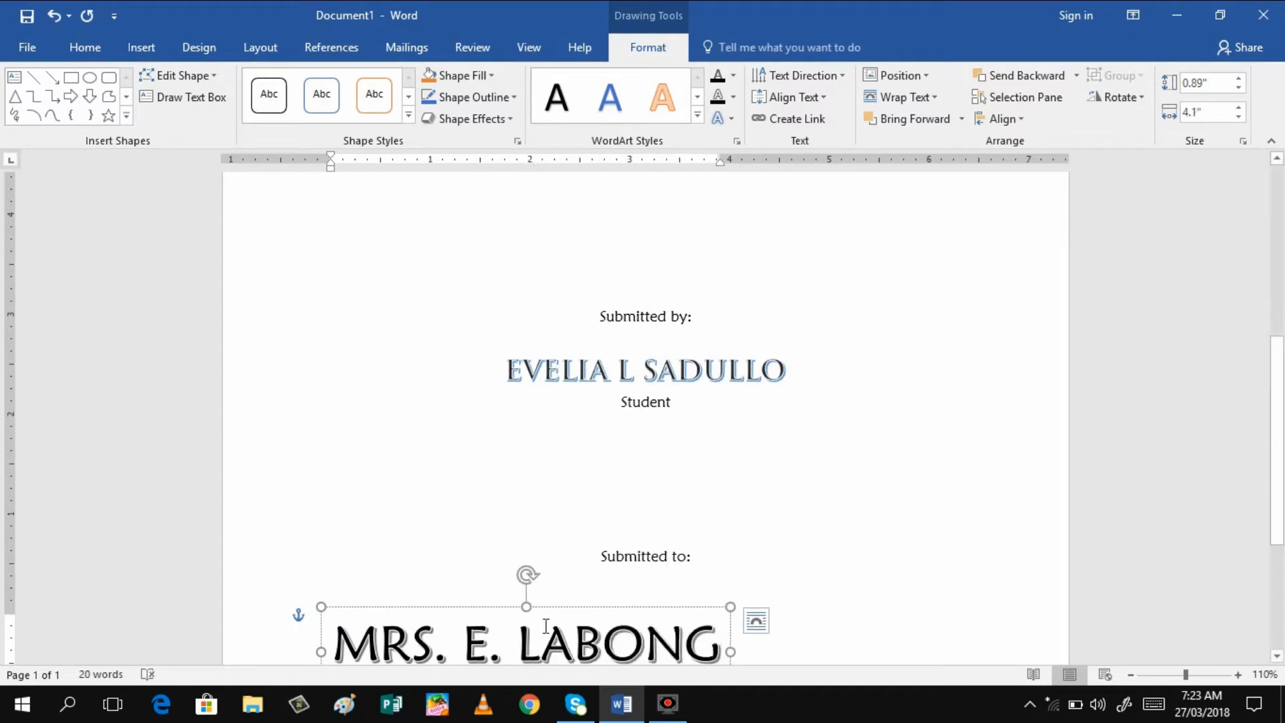
Centre the teacher's name box under 'Submitted to:' and select all its text
drag(493, 607, 618, 581)
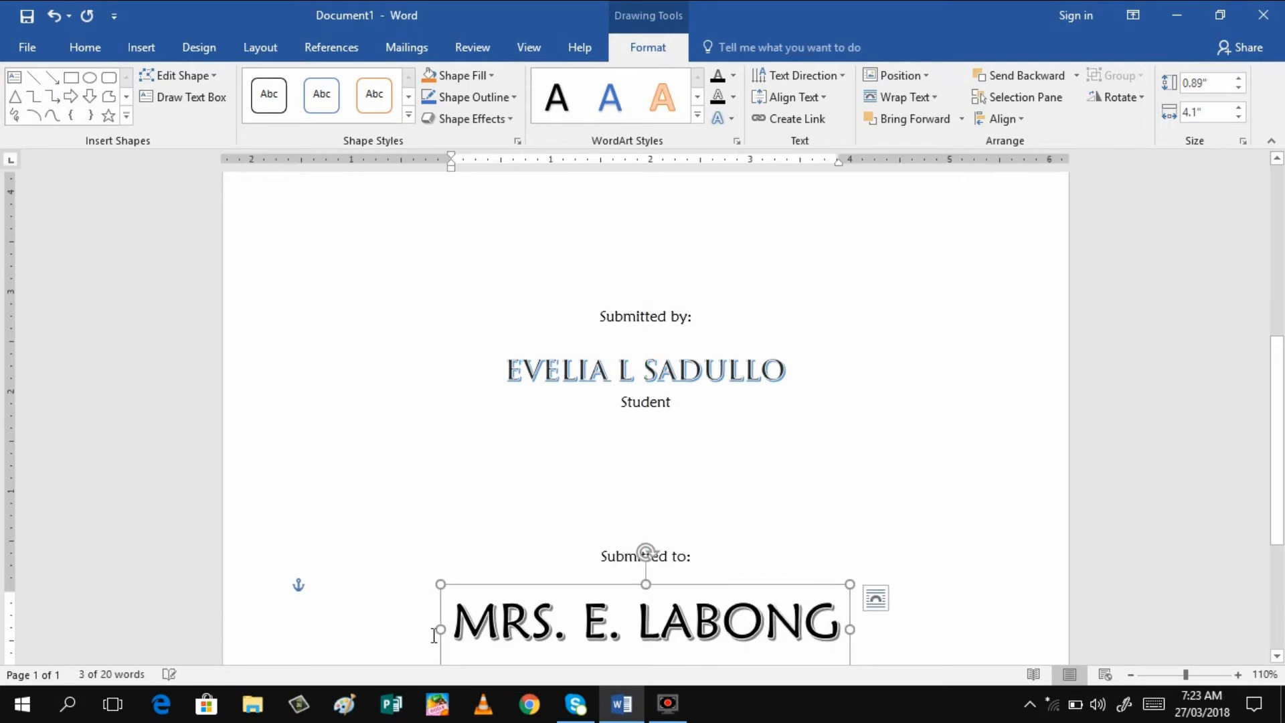
click(463, 620)
key(ctrl+a)
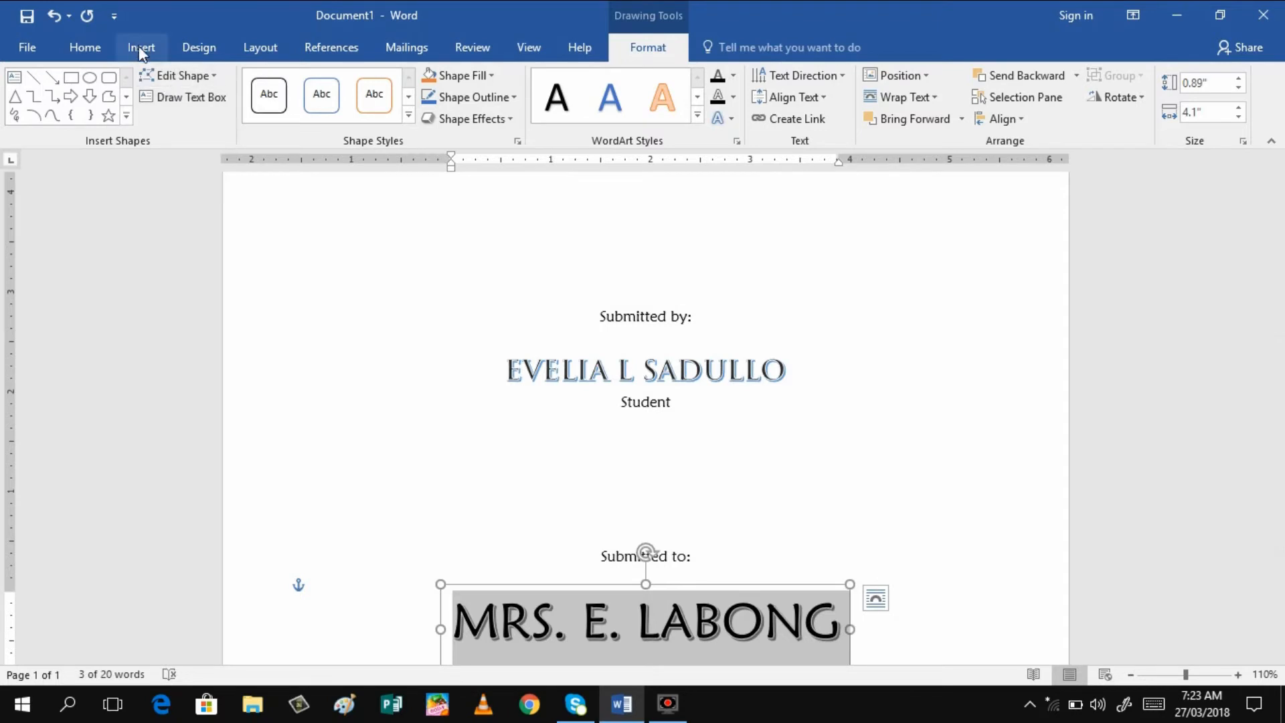
Change the teacher's name WordArt to Dubai Medium at 20 point
click(95, 46)
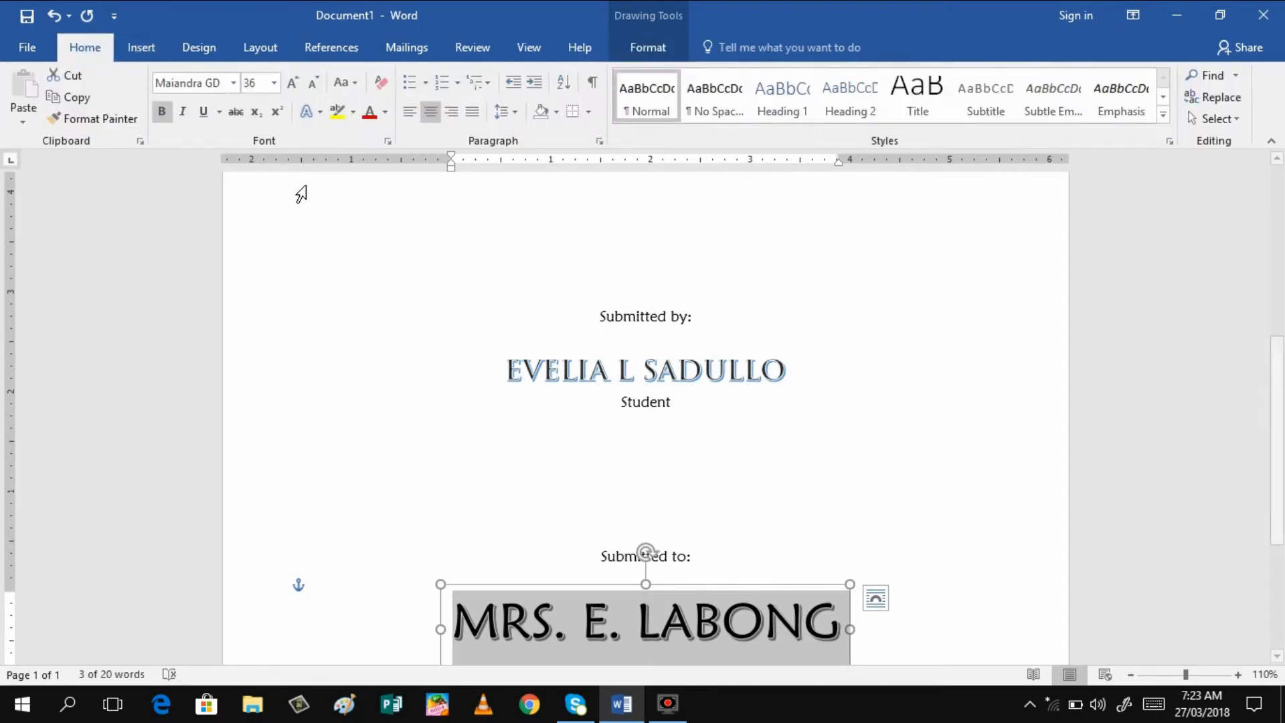
click(233, 85)
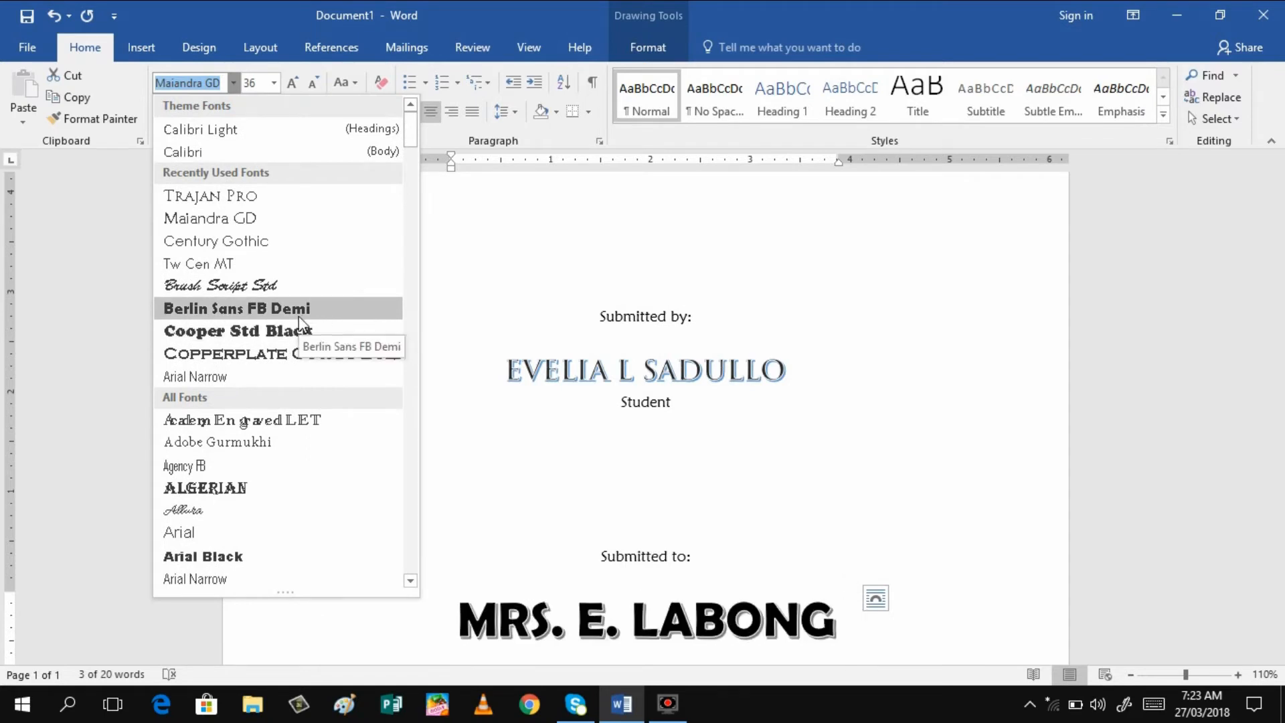
click(410, 580)
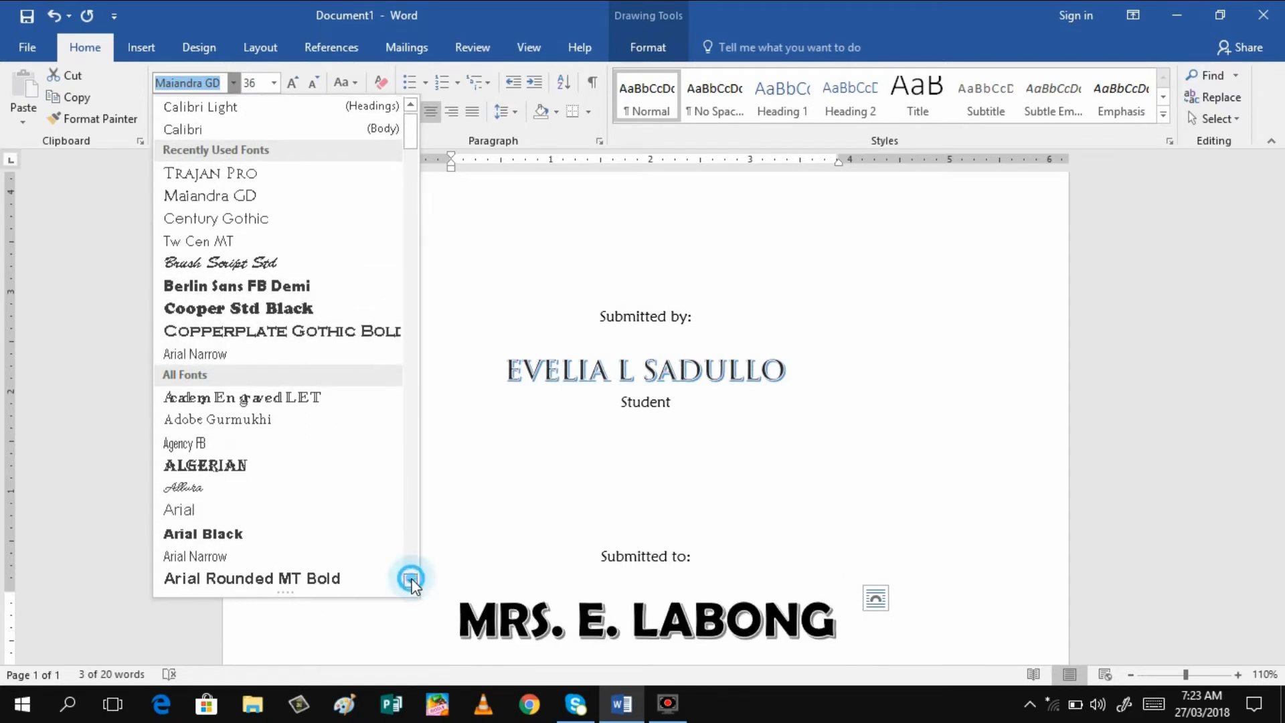
drag(410, 580, 411, 584)
click(231, 488)
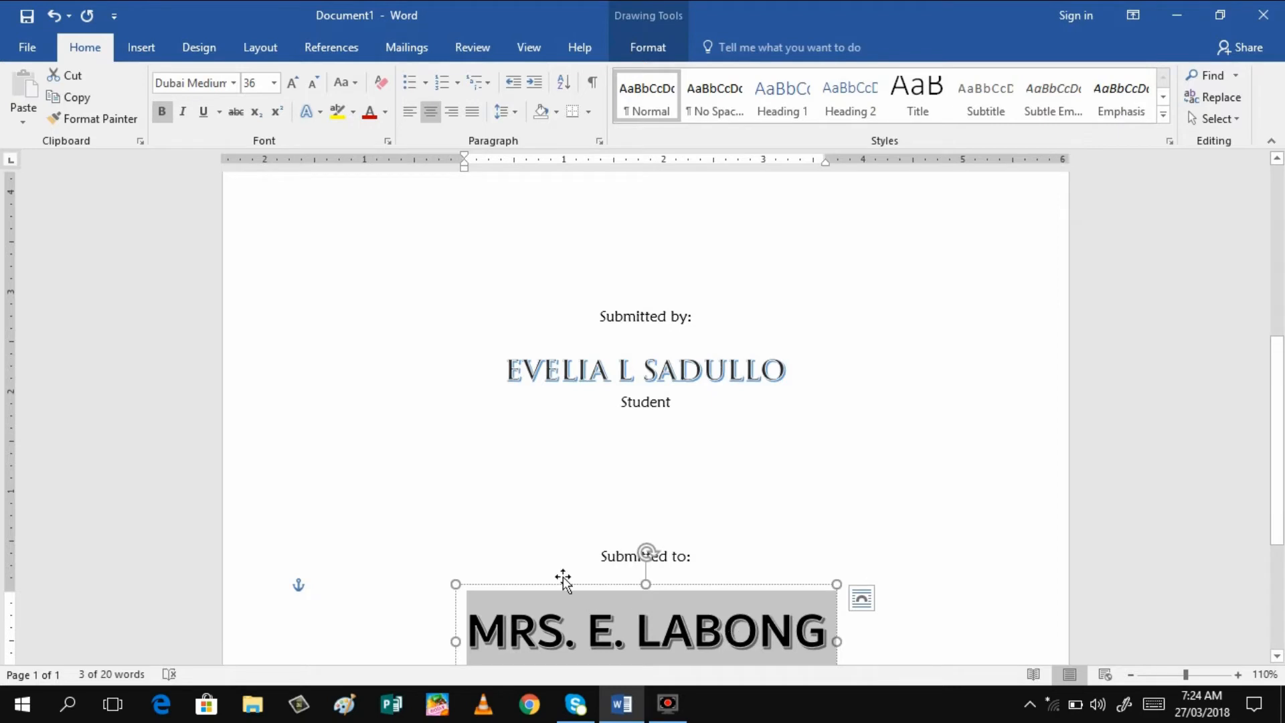
click(274, 83)
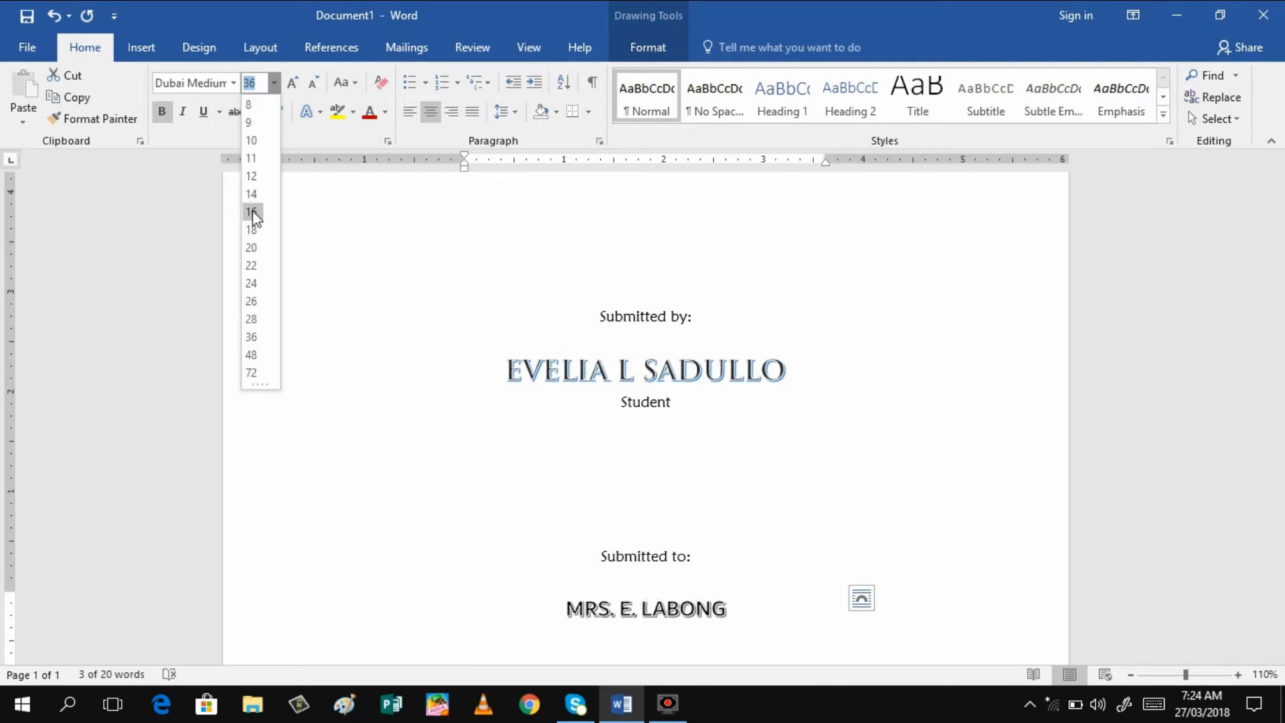
click(251, 253)
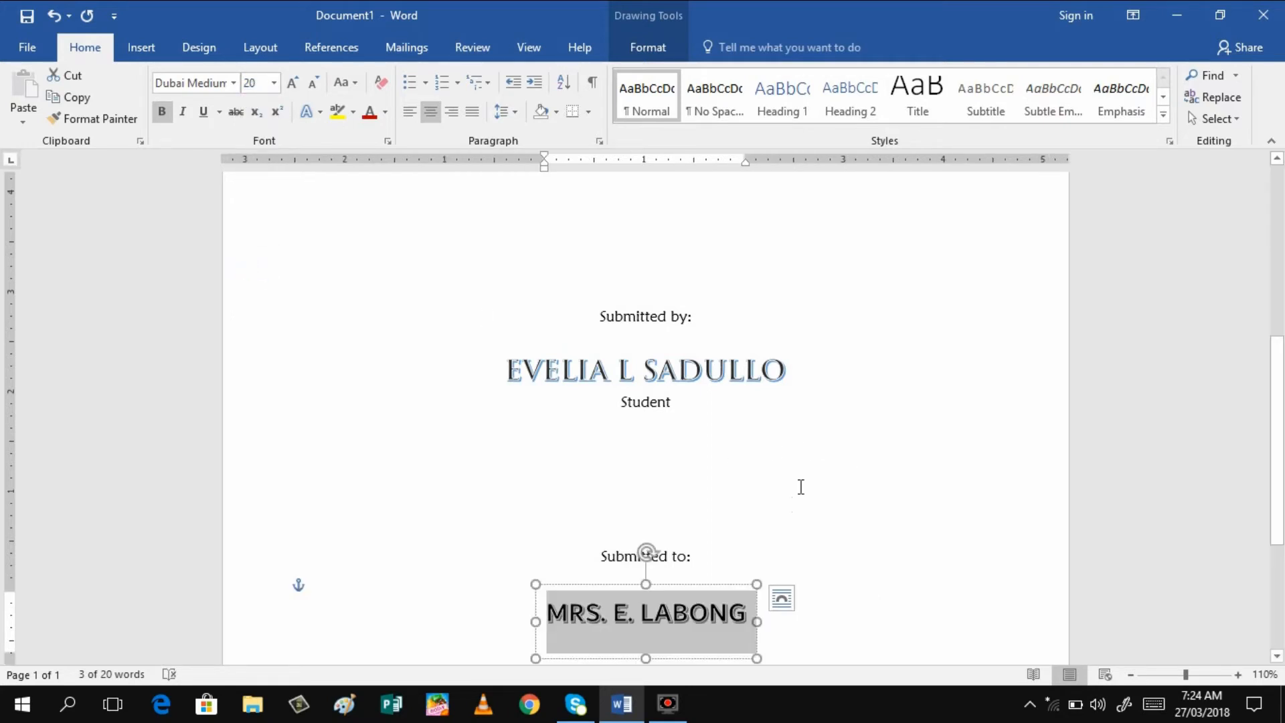
click(804, 512)
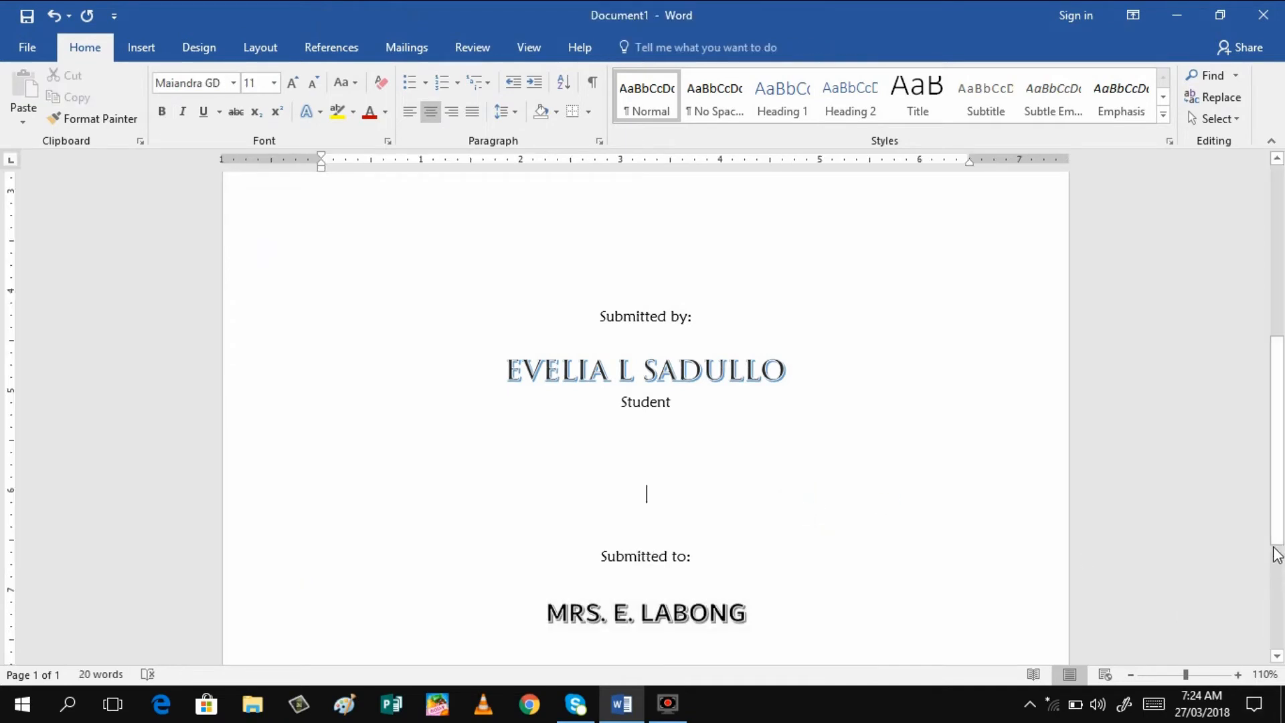
Add two blank lines above 'Submitted to:' and place the cursor above 'Submitted by:'
drag(1276, 514, 1284, 643)
key(Return)
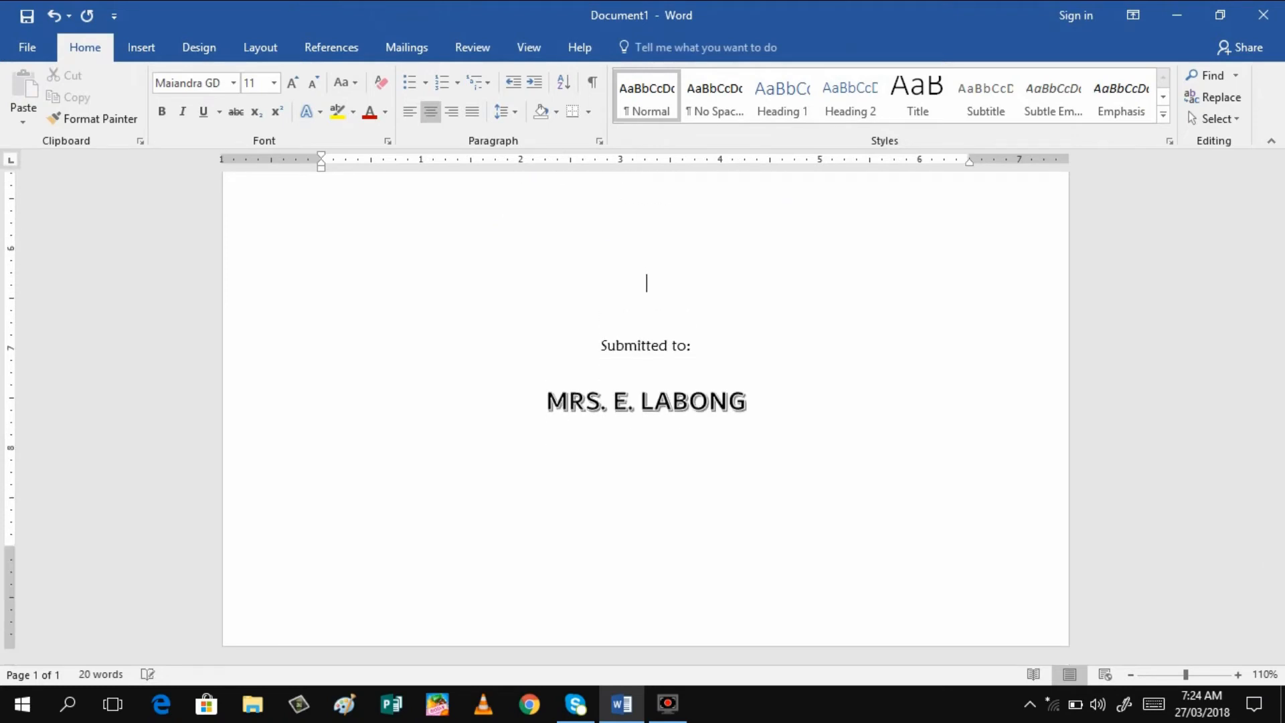
key(Return)
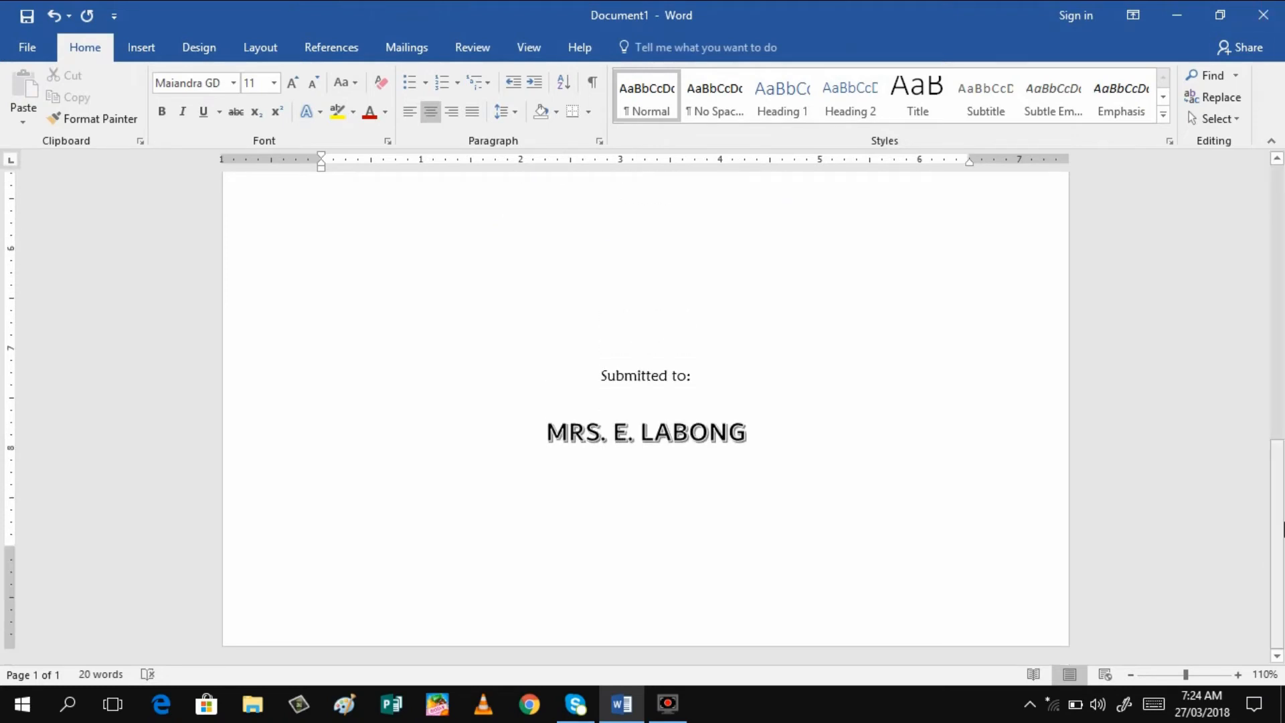
scroll(1284, 529, up, 6)
click(598, 296)
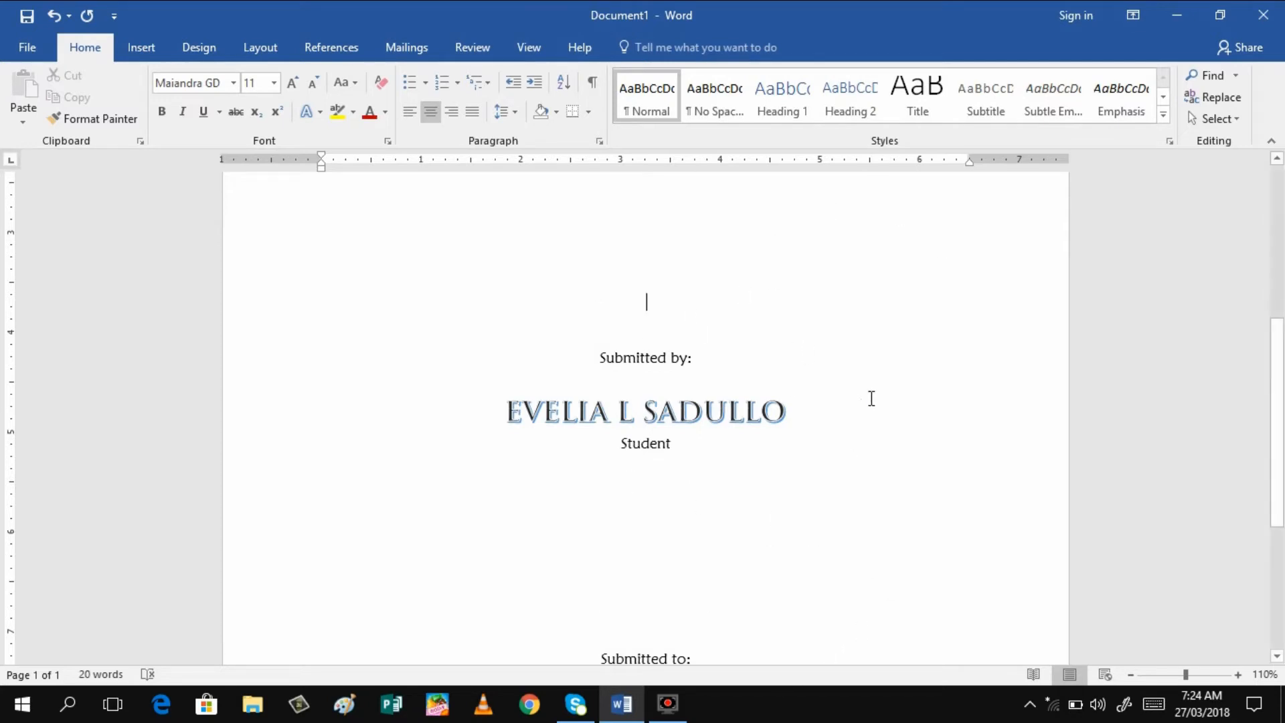
click(151, 49)
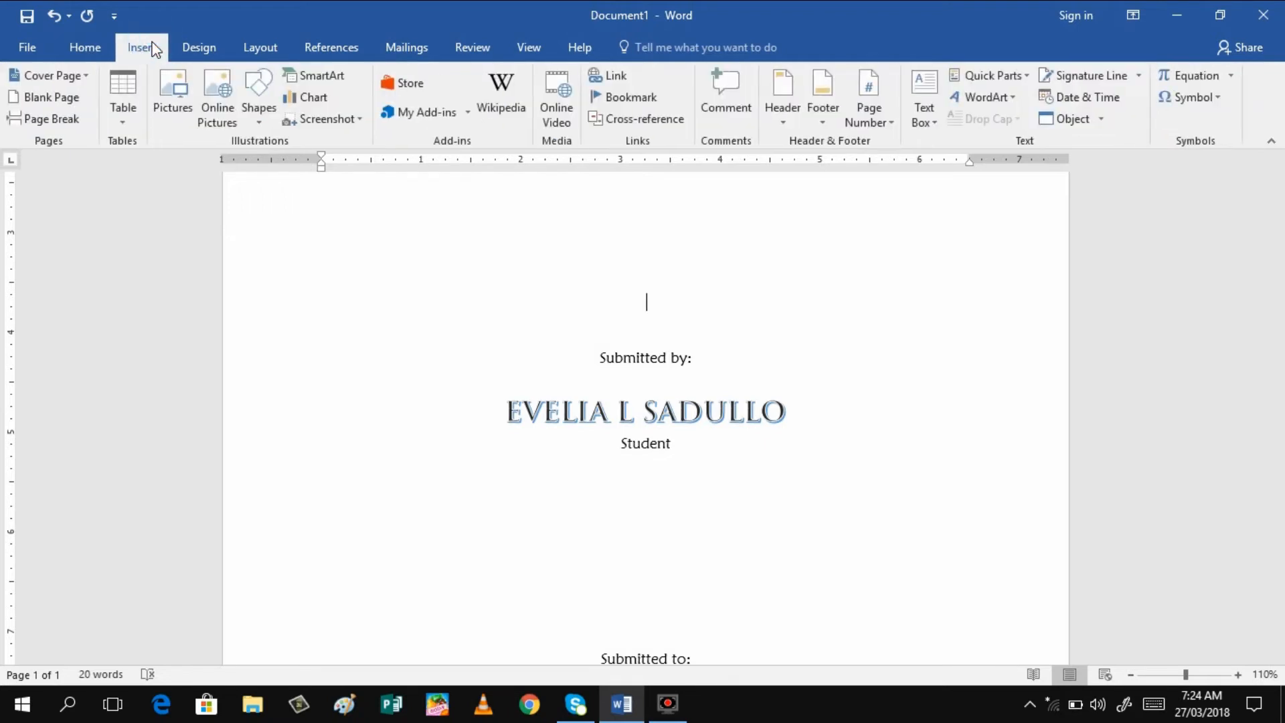
Insert the RESEARCH LOGO picture from the Pictures folder into the cover page
click(184, 119)
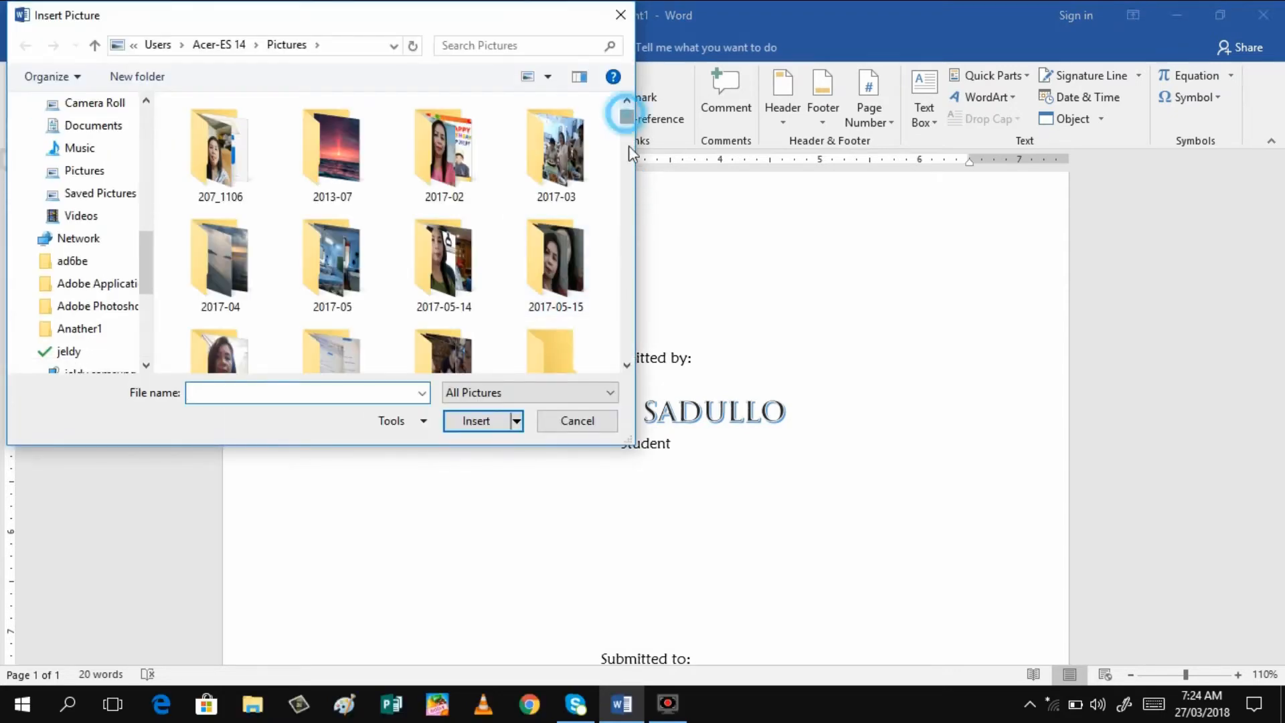
drag(629, 146, 635, 346)
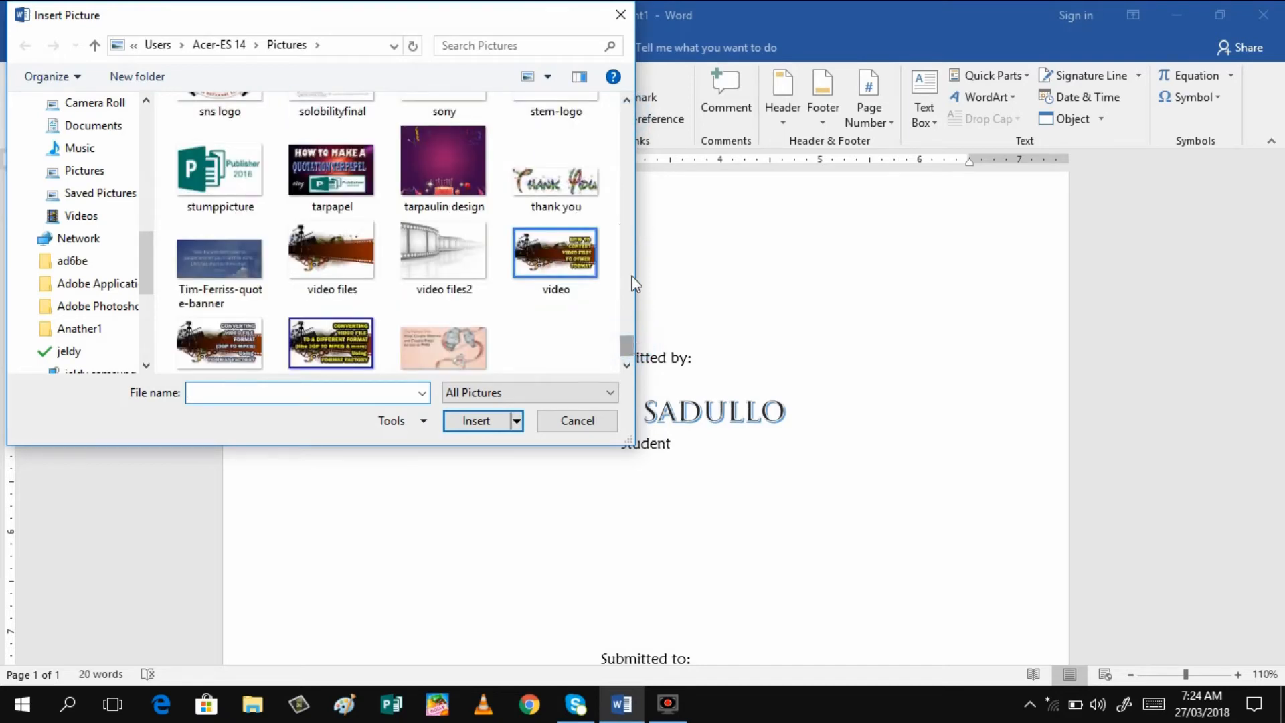
scroll(629, 99, up, 5)
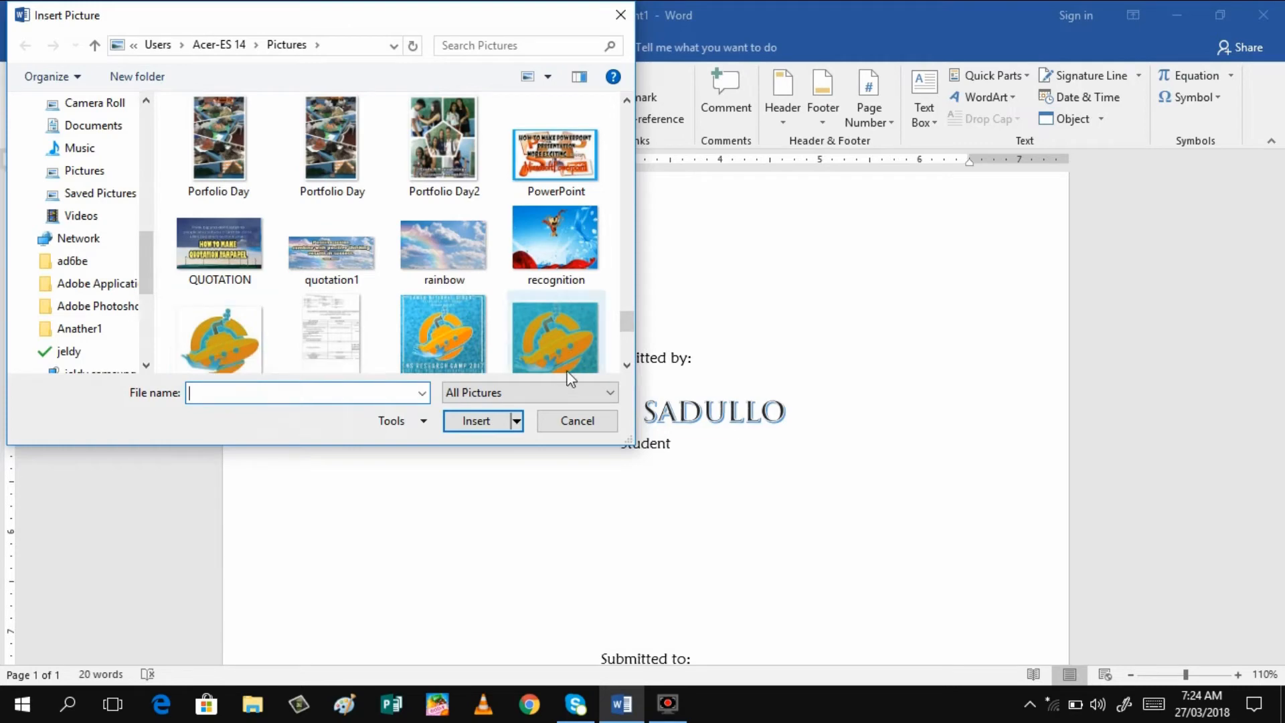
click(627, 365)
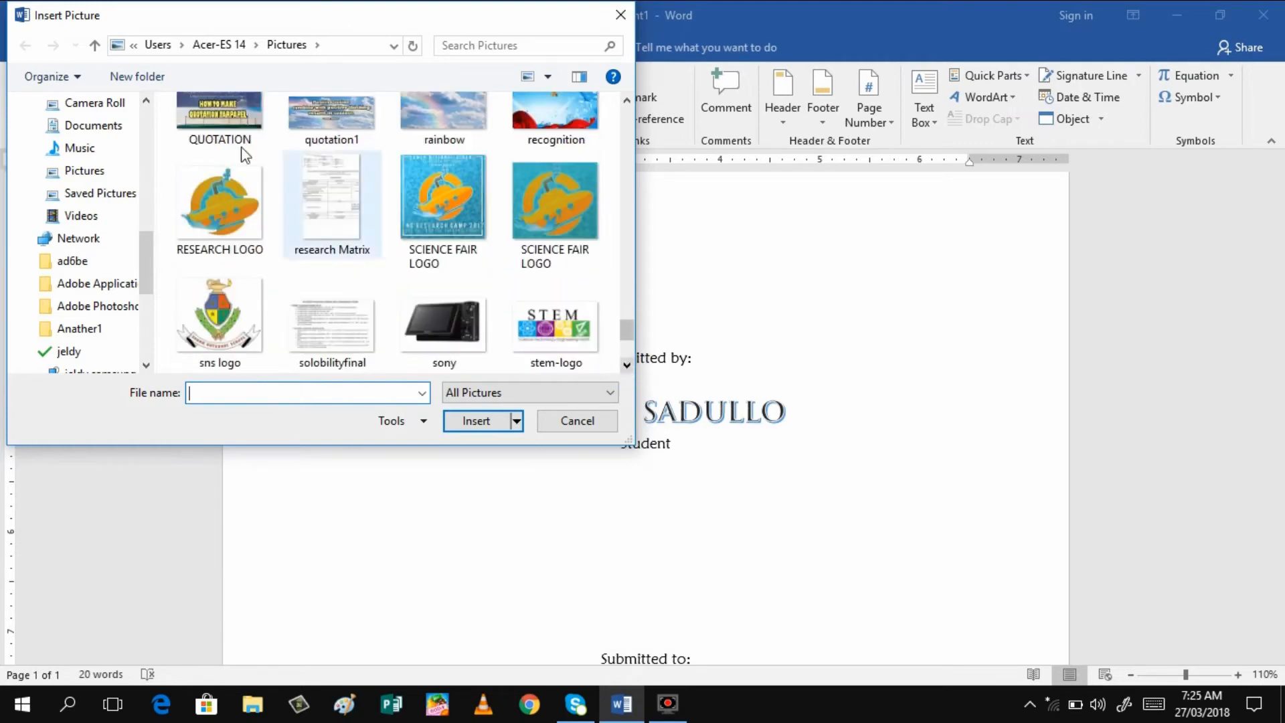
click(203, 211)
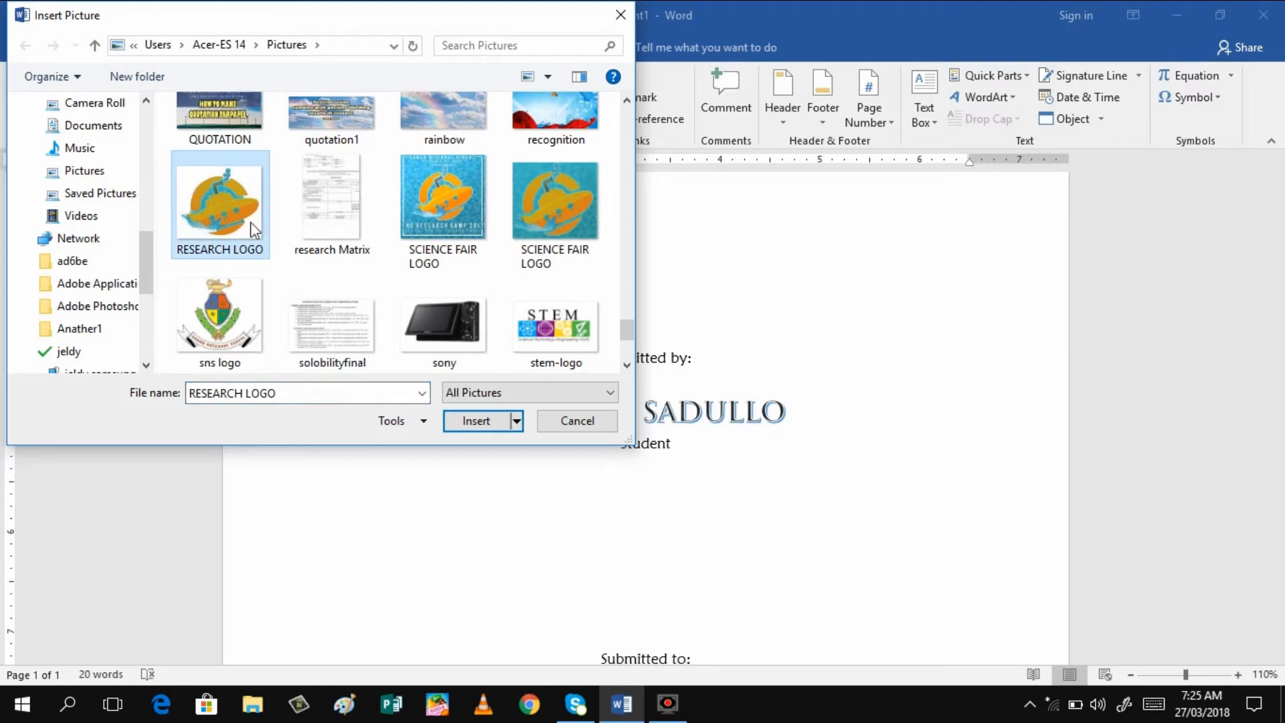
click(477, 421)
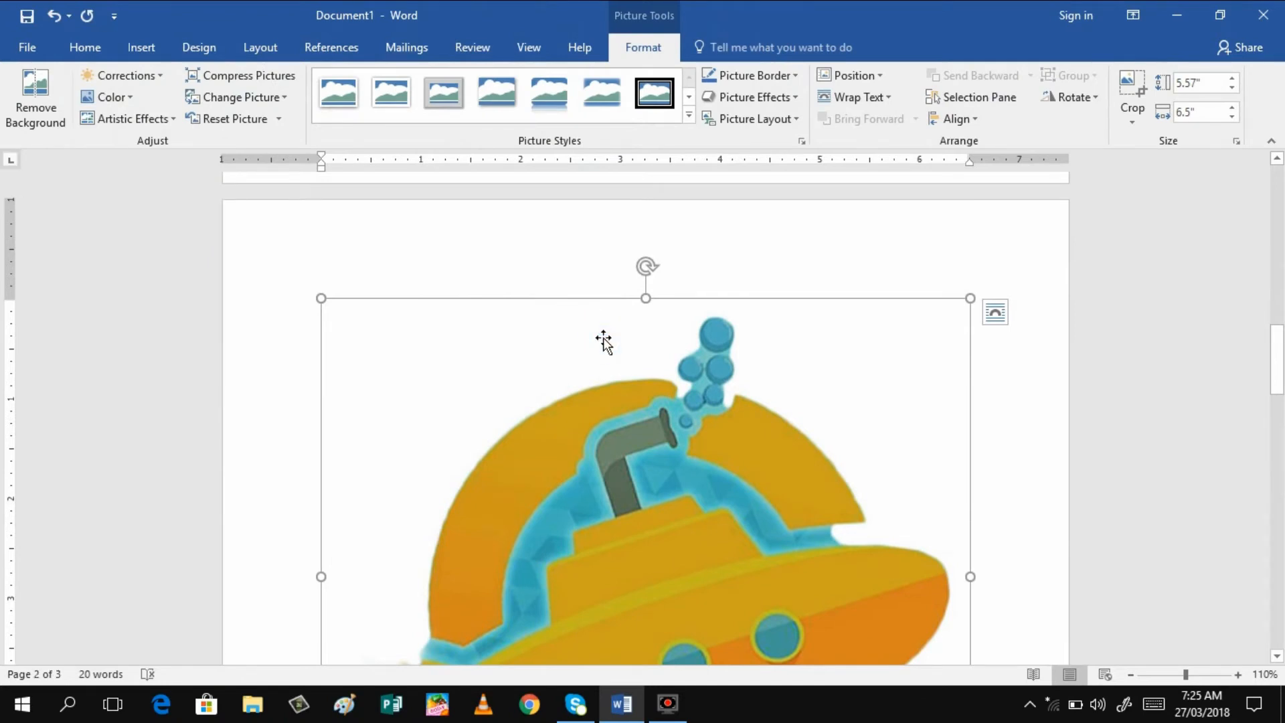
Set the RESEARCH LOGO picture's text wrapping to Behind Text
right_click(605, 342)
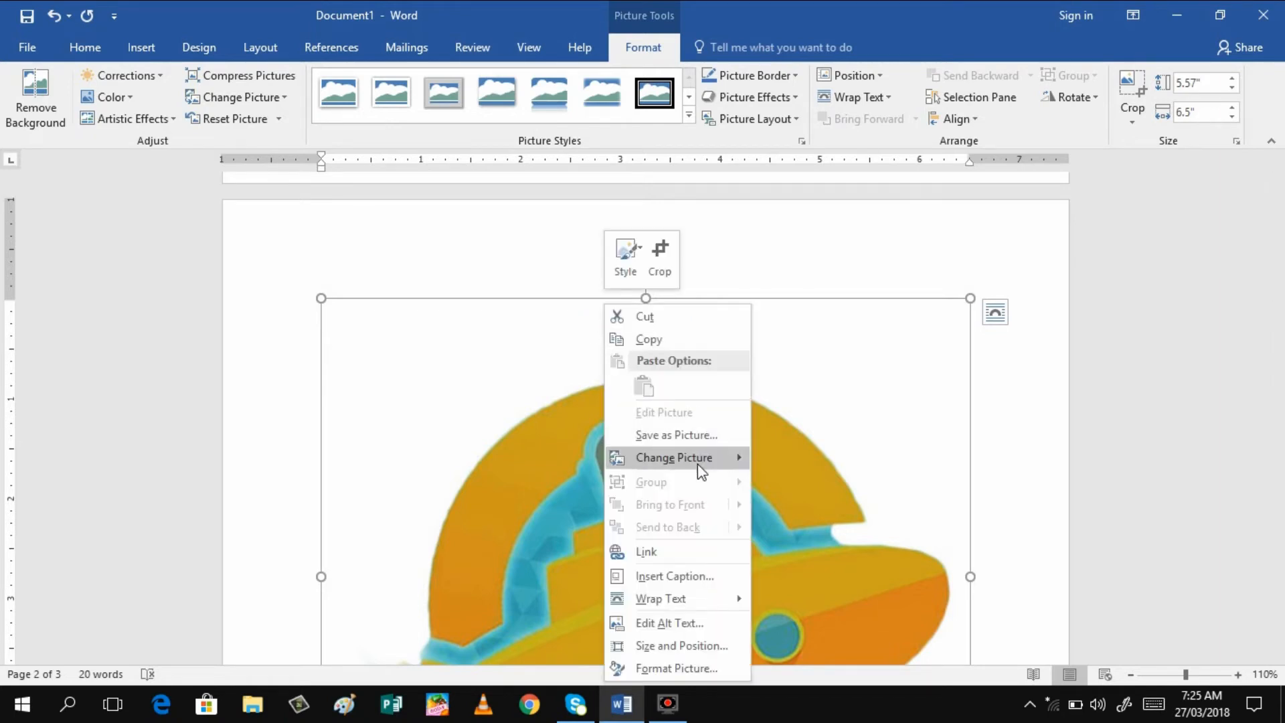
mouse_move(664, 602)
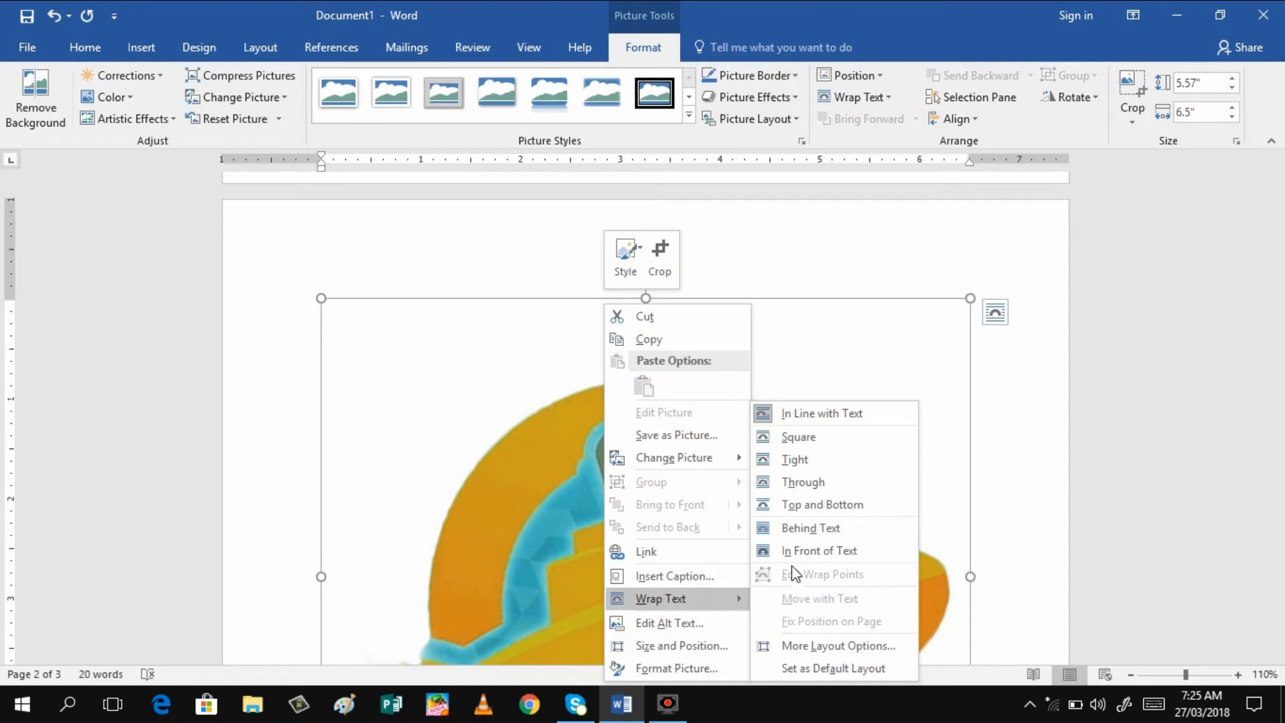
click(793, 508)
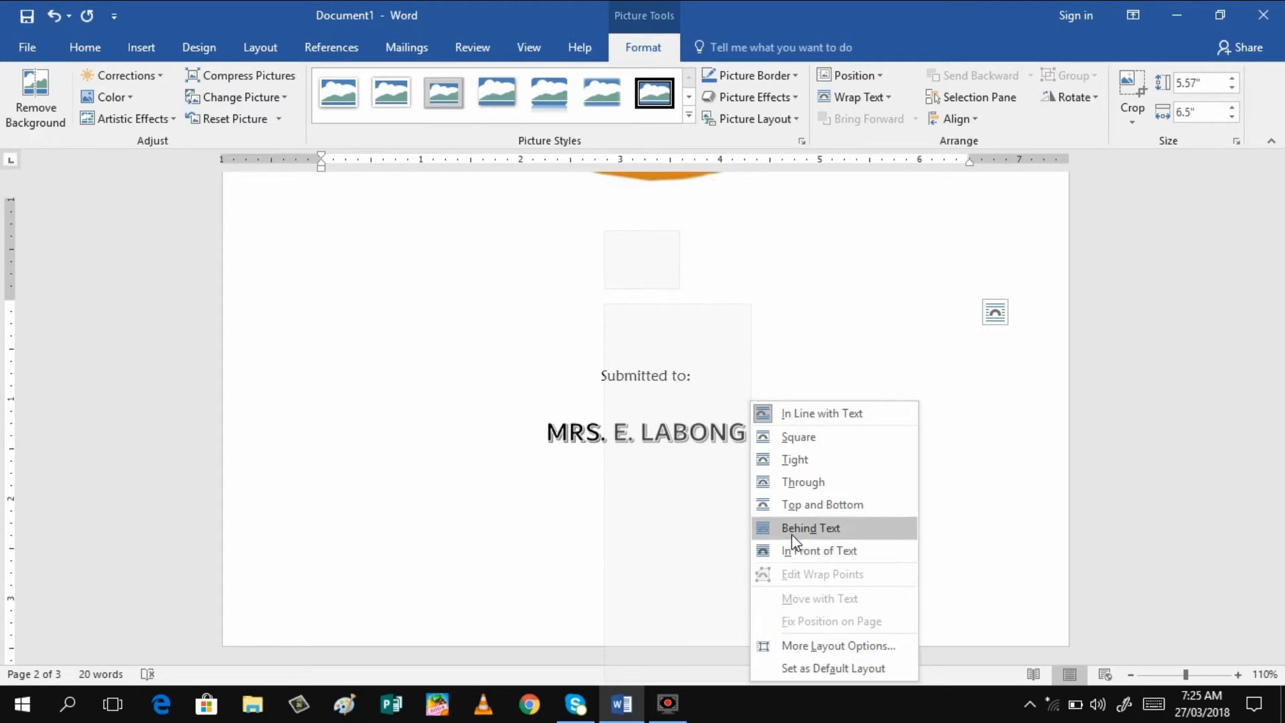
click(794, 535)
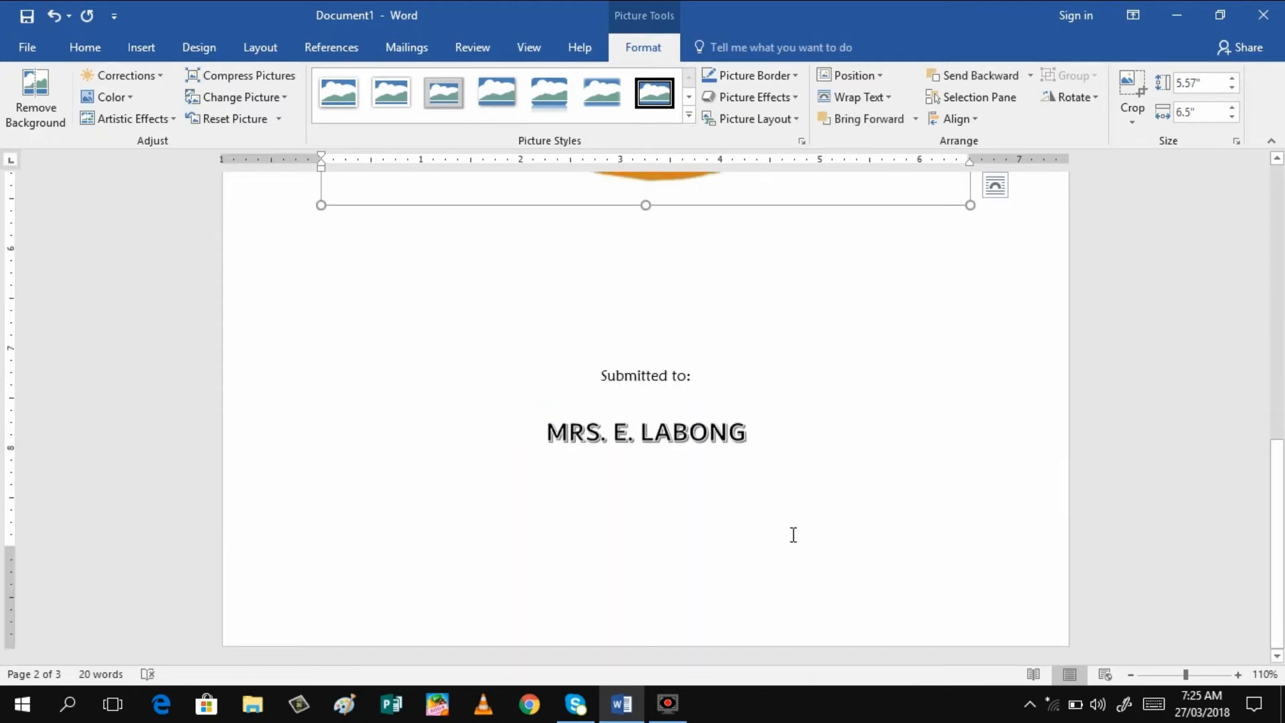
drag(1281, 512, 1255, 300)
scroll(1255, 300, down, 10)
Stretch the submarine logo to 4.49" tall, then narrow it from the left edge to 6.21" wide
click(1278, 491)
drag(1277, 491, 1249, 296)
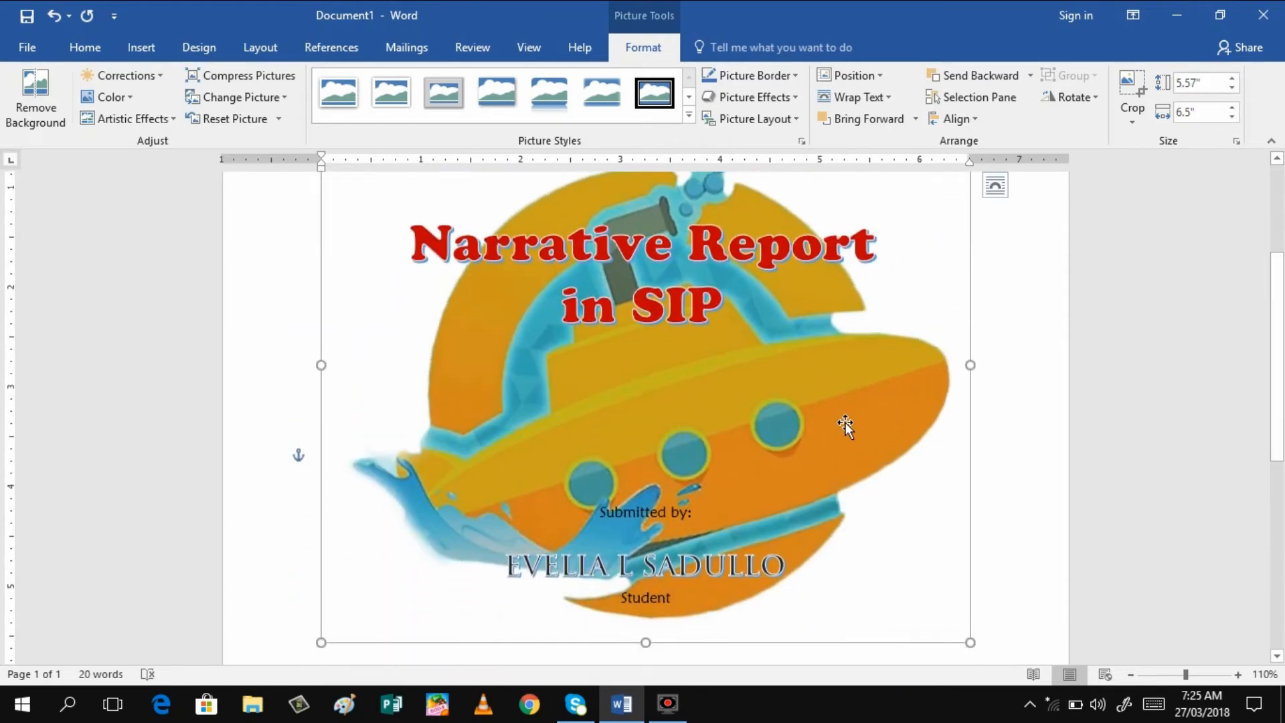
drag(645, 641, 659, 711)
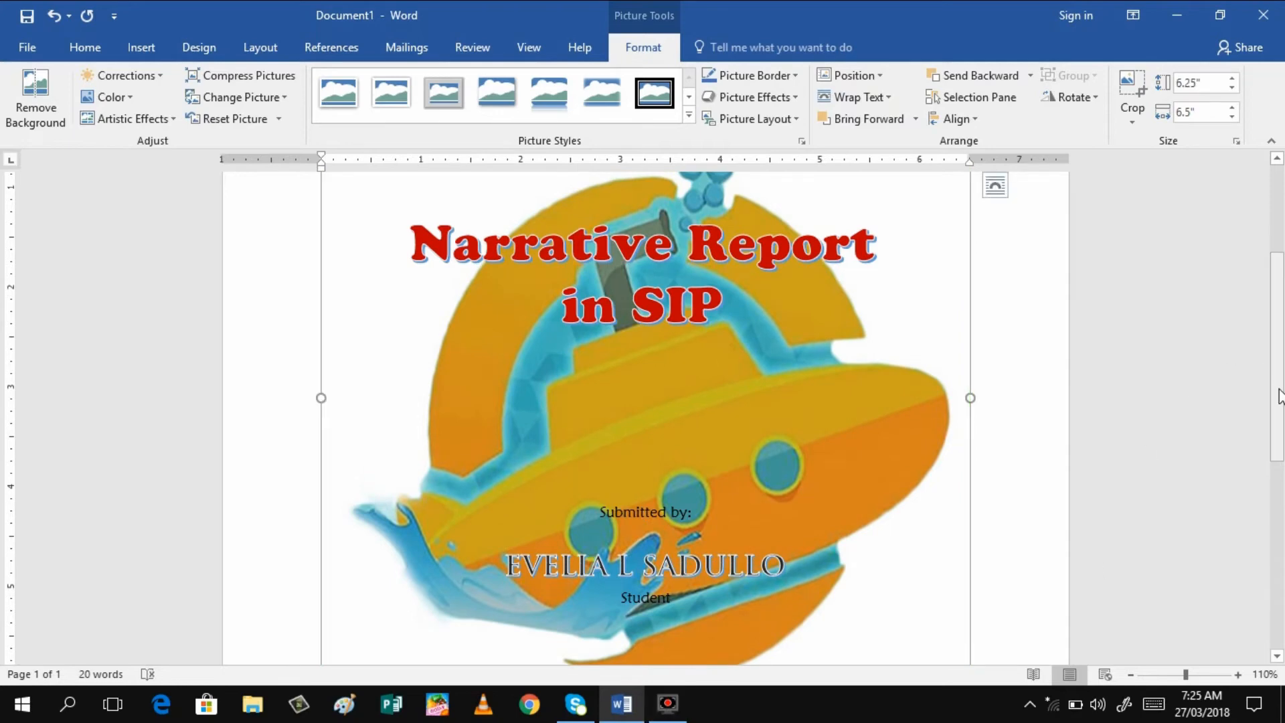
drag(1279, 425, 1283, 522)
scroll(920, 433, up, 4)
drag(1276, 403, 1276, 324)
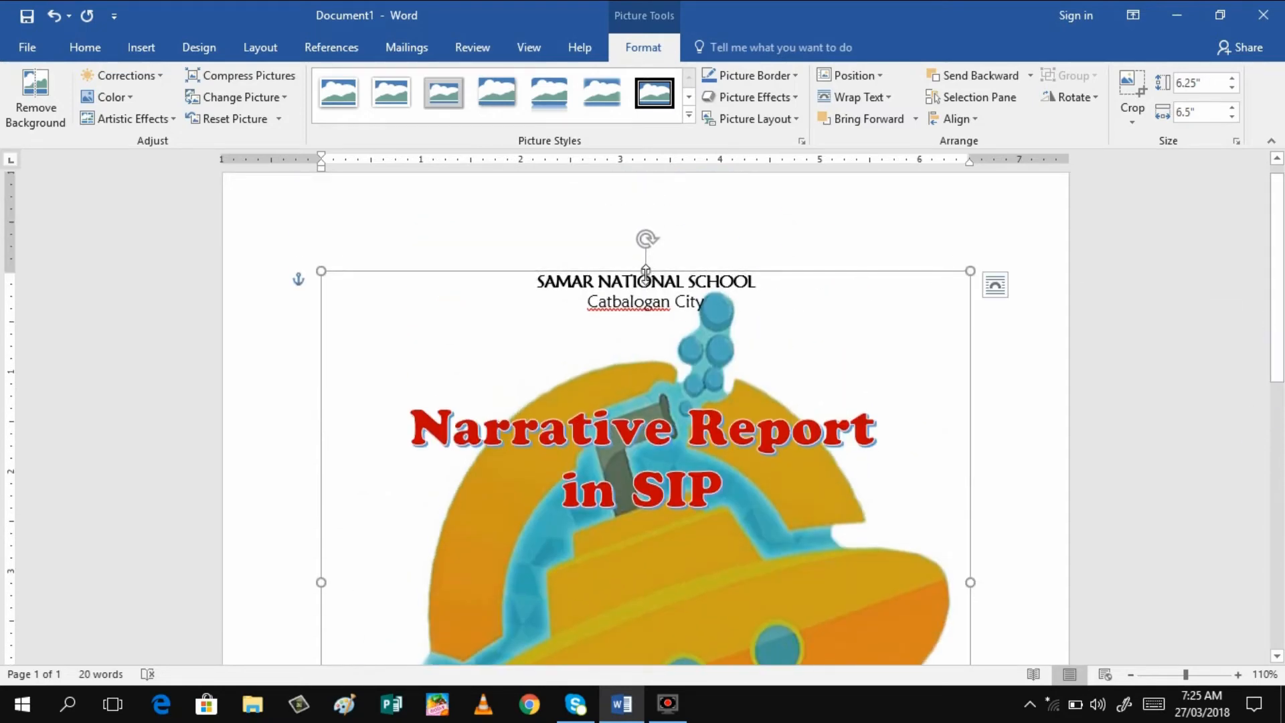
drag(646, 271, 646, 447)
scroll(696, 445, down, 4)
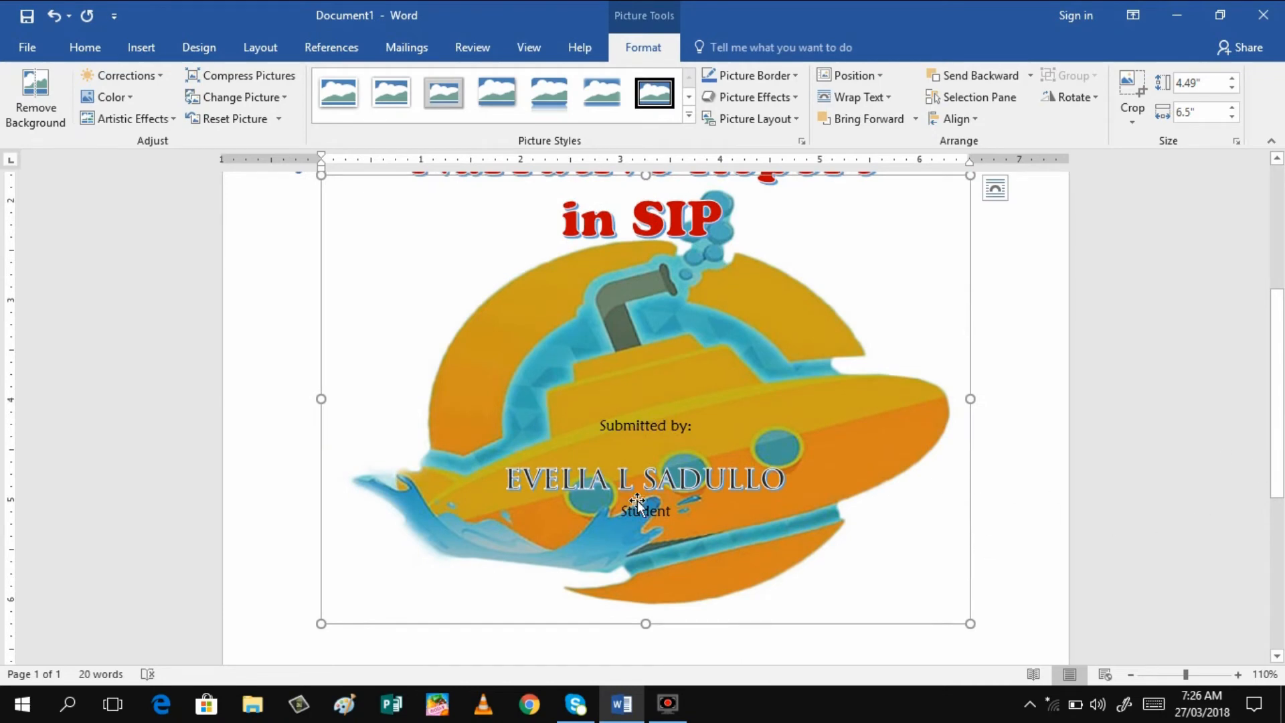
drag(321, 400, 350, 400)
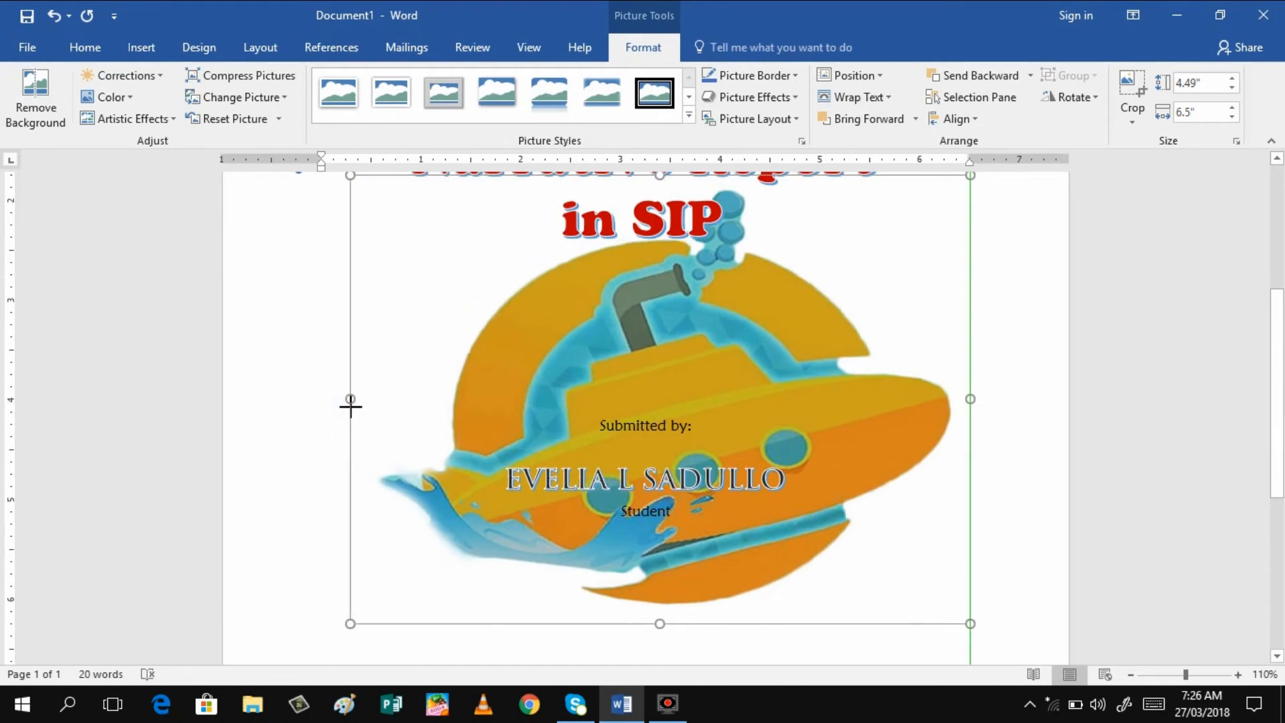
At 50% zoom, drag the submarine logo down below the WordArt title toward the "Submitted to:" line
click(1131, 675)
click(1131, 675)
click(1131, 676)
click(1132, 676)
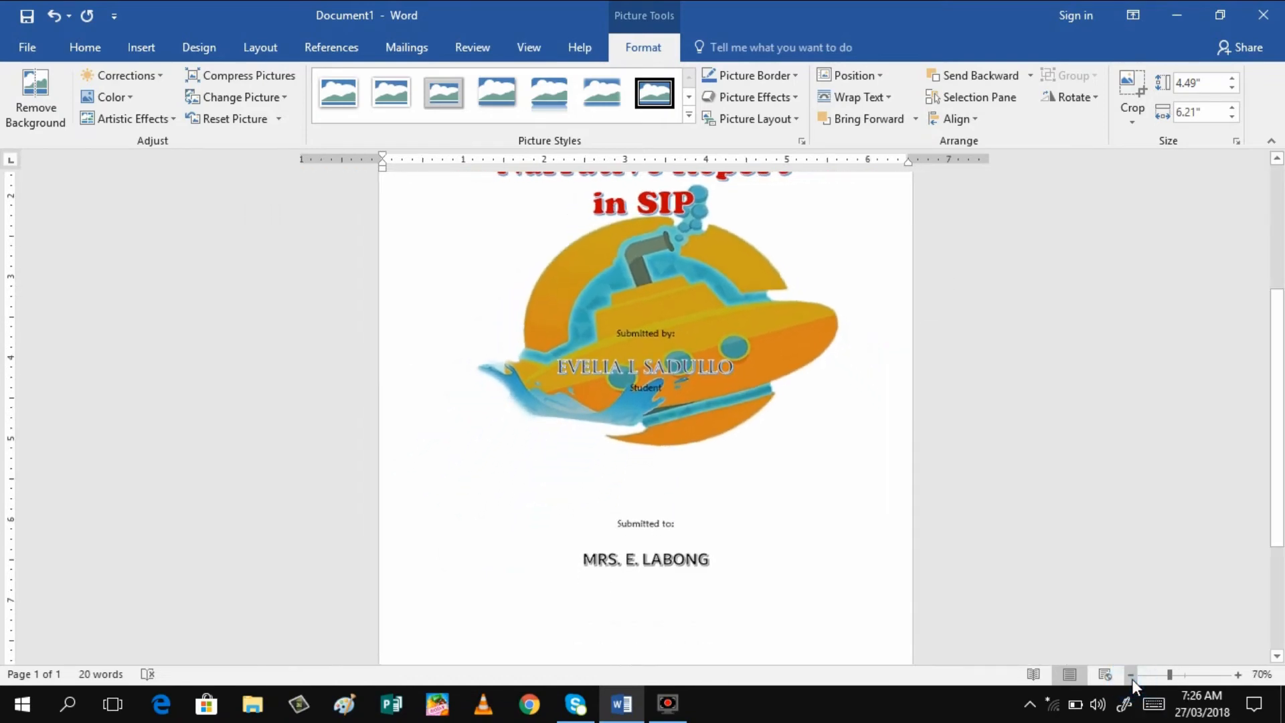
click(1132, 677)
click(1131, 676)
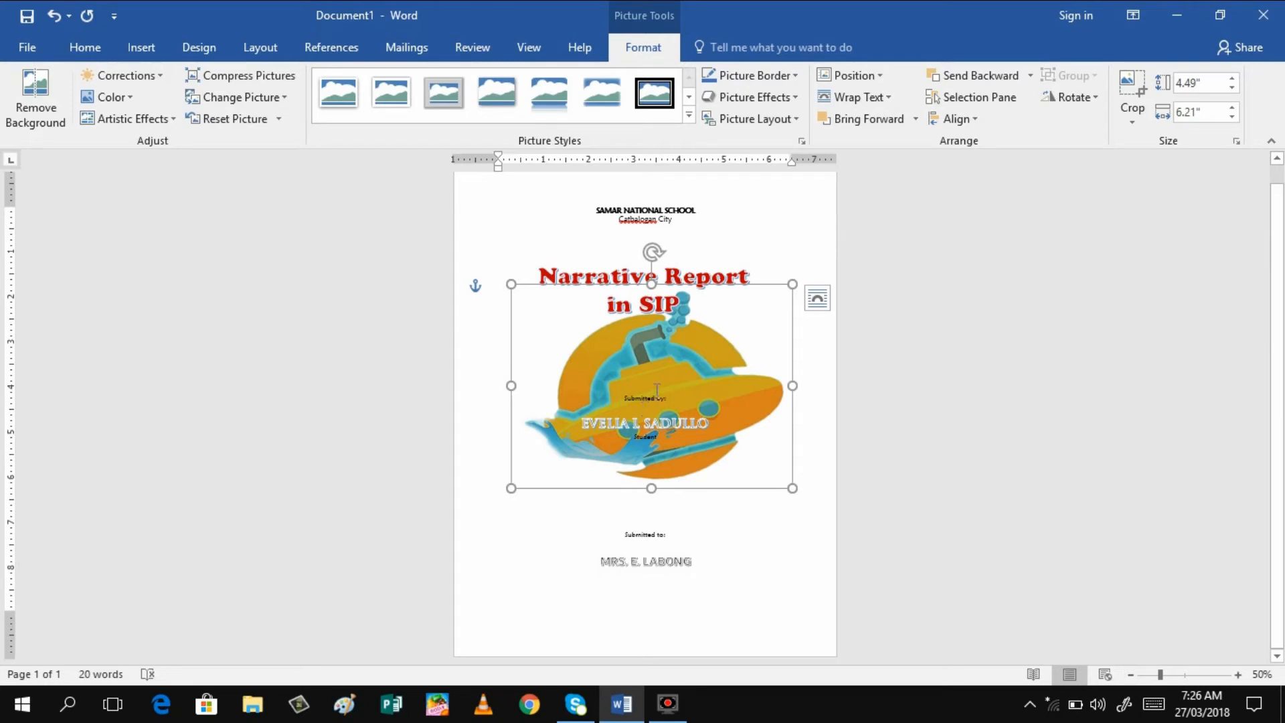
drag(678, 346, 685, 397)
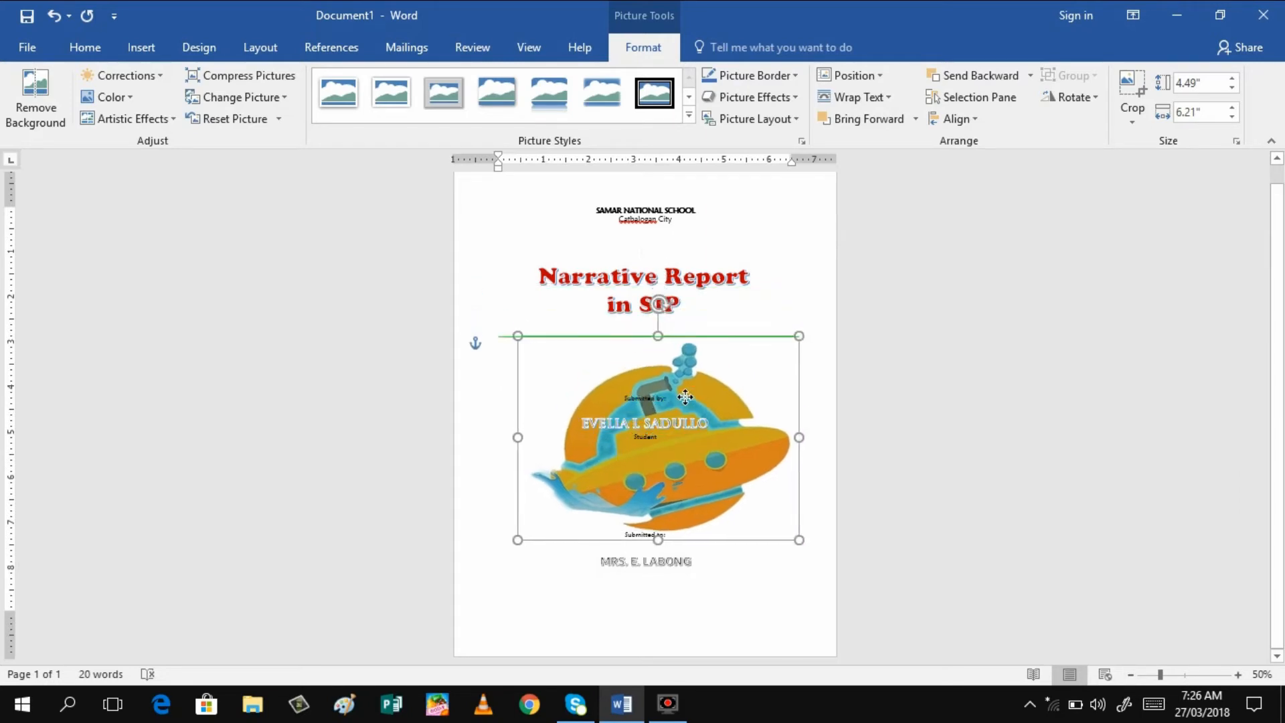
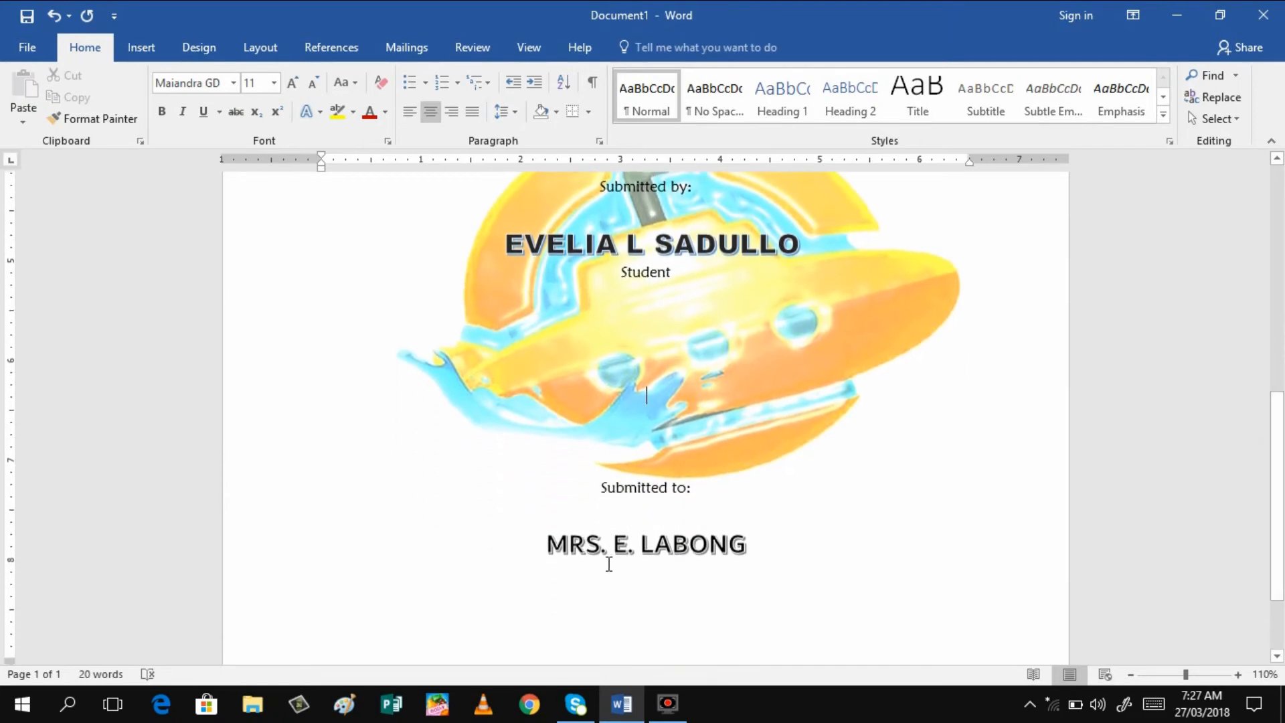
Return to the top of the cover page and bring up the Design ribbon
drag(1280, 582, 1254, 485)
scroll(1250, 476, up, 5)
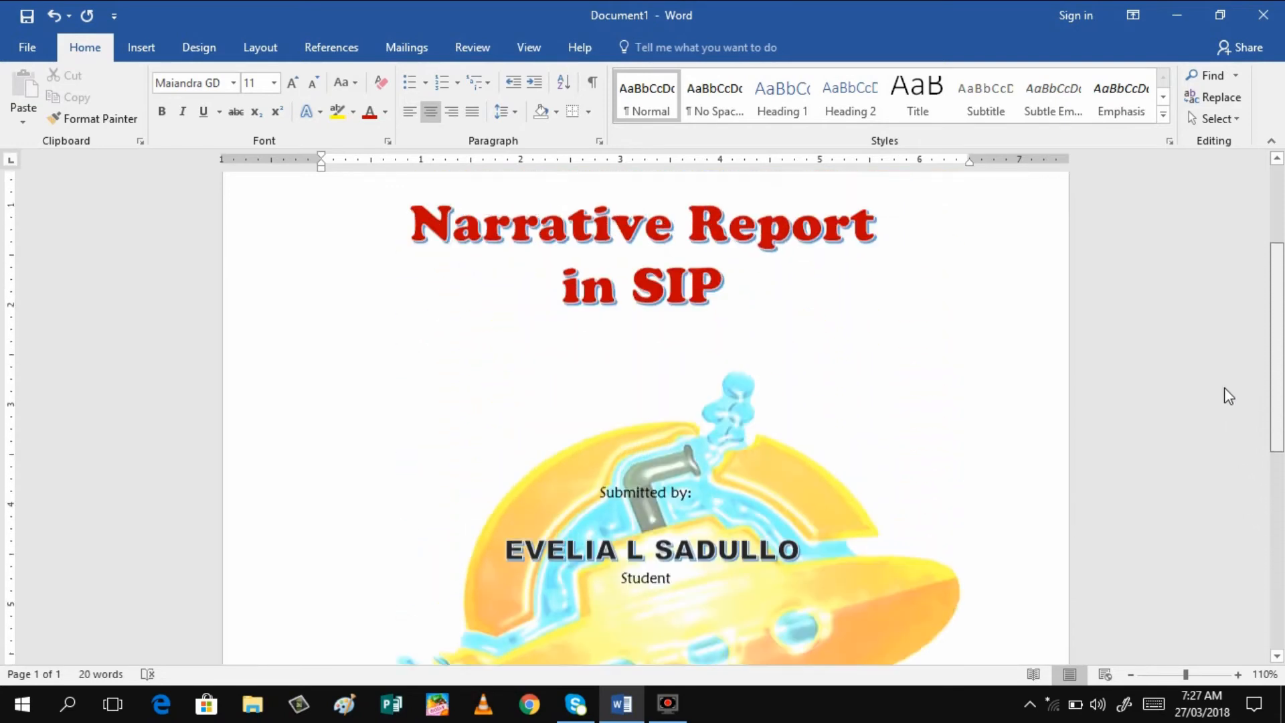
scroll(1227, 402, down, 5)
scroll(1225, 395, up, 5)
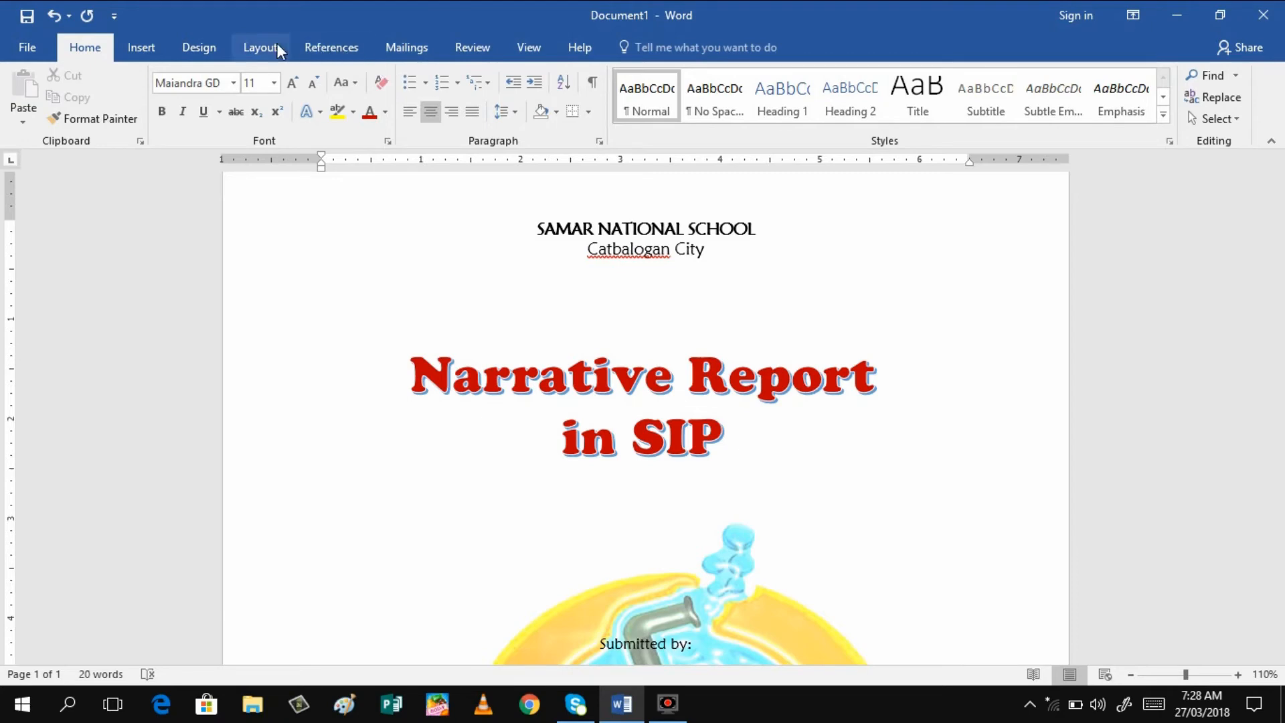
click(136, 49)
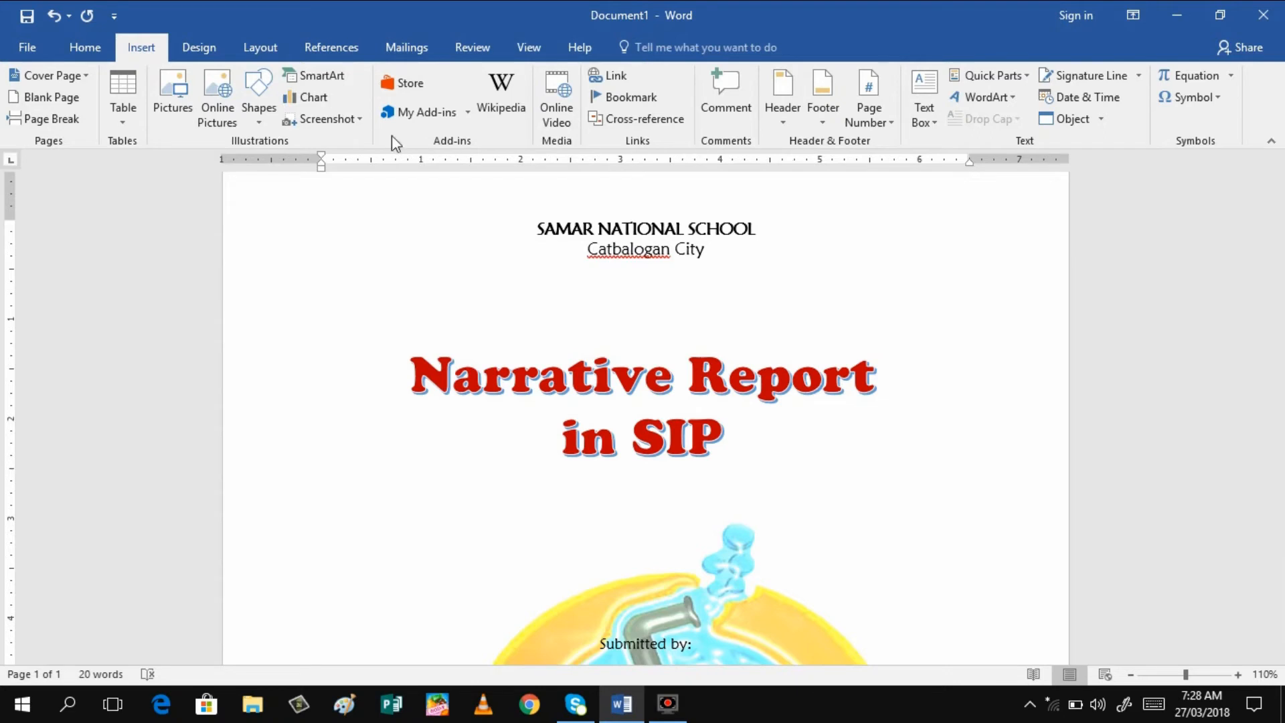
click(207, 44)
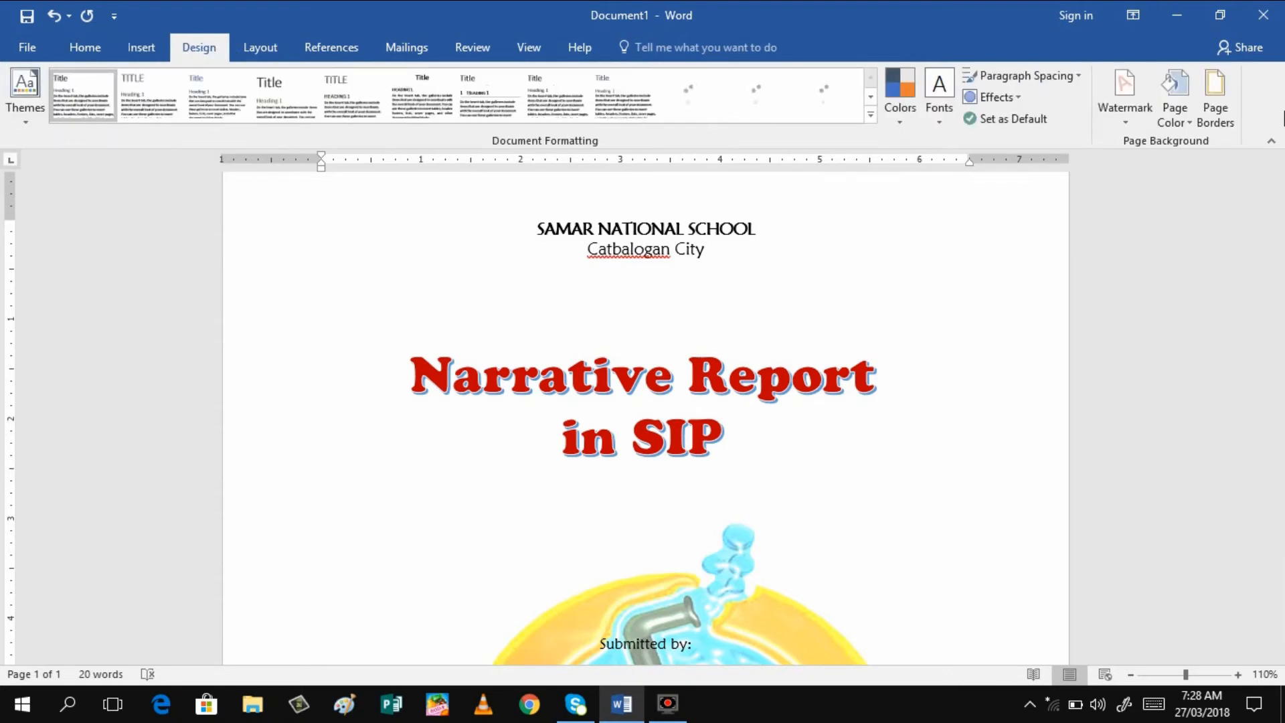
In Page Borders, choose the zigzag triangle art as the page border
click(1215, 118)
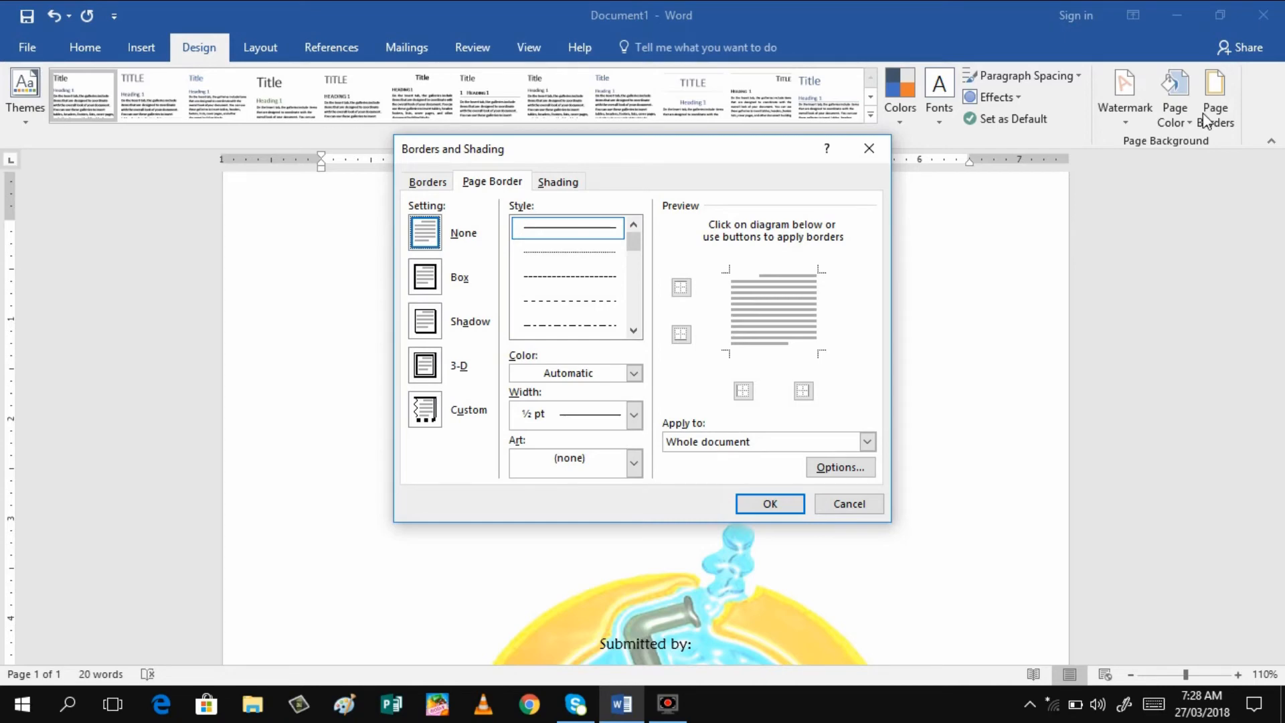
click(425, 281)
click(424, 376)
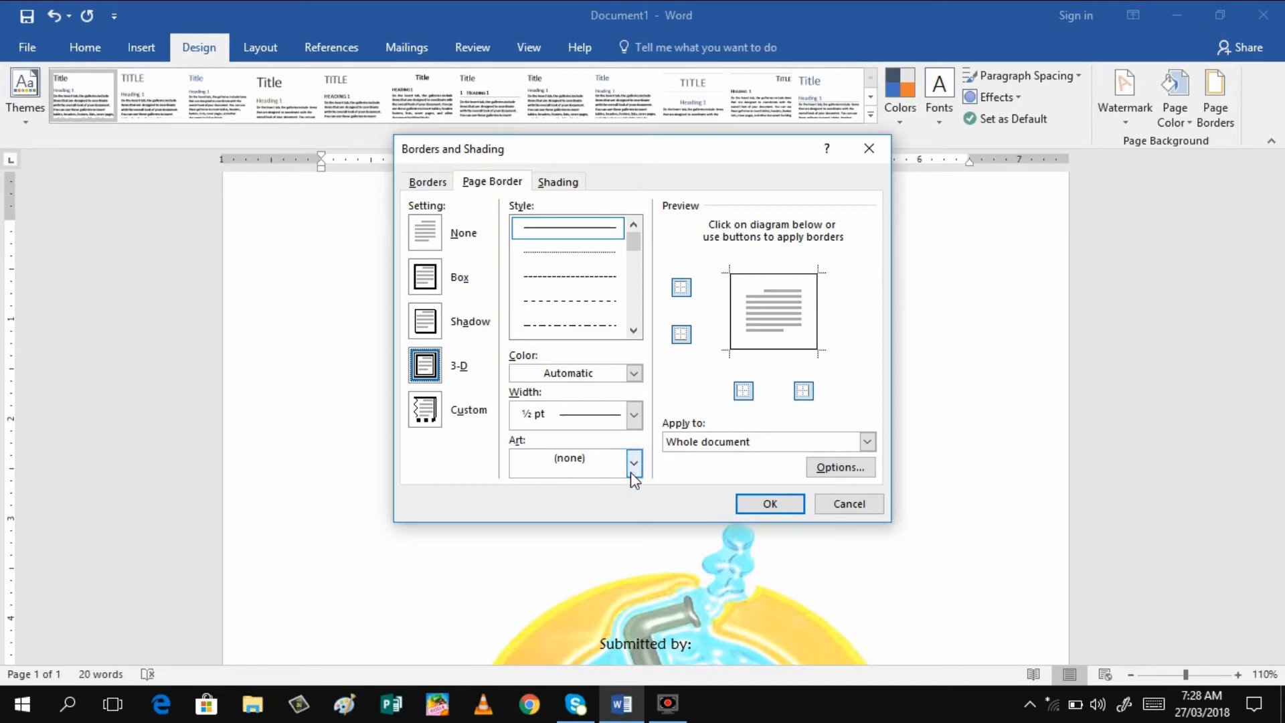
click(631, 471)
click(631, 470)
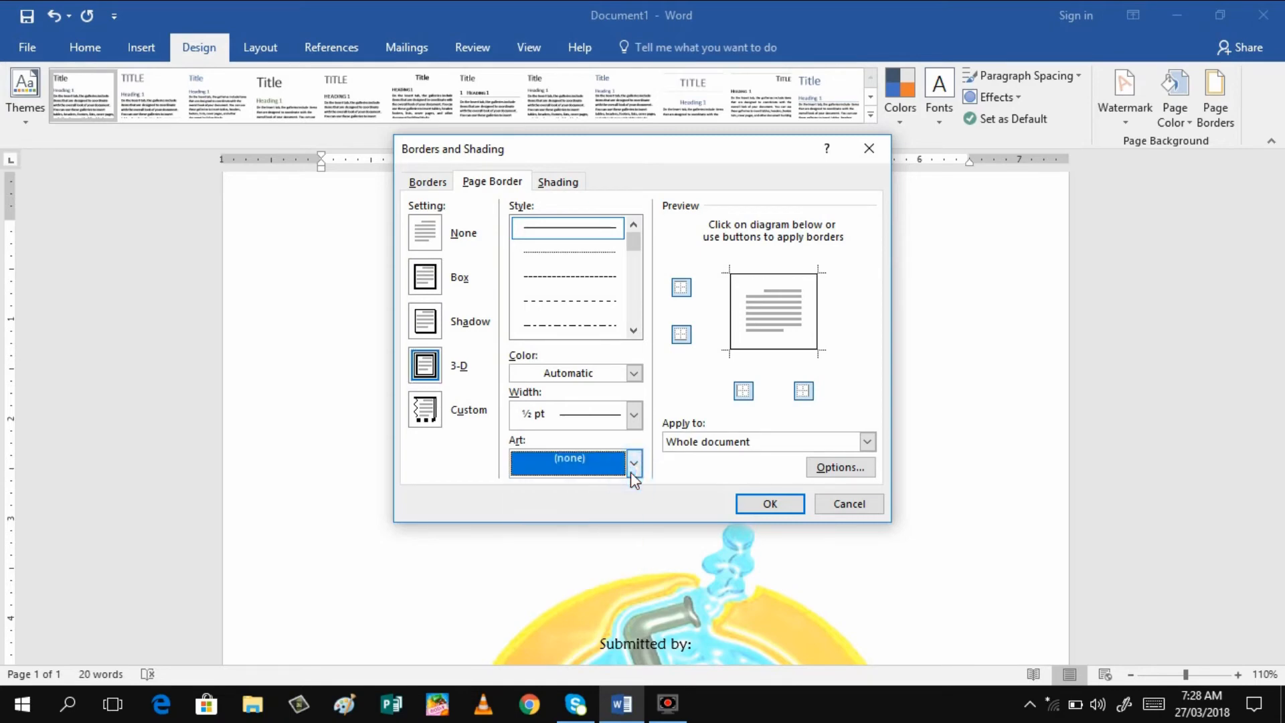
click(630, 472)
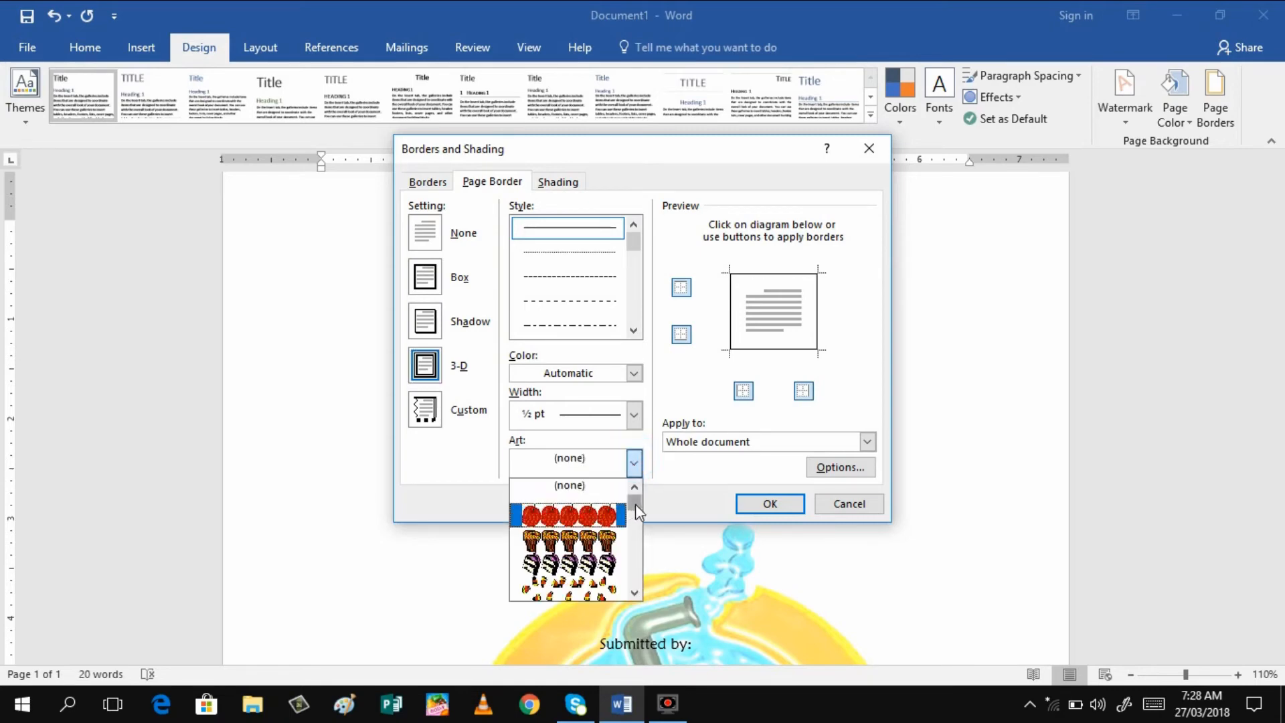
drag(636, 504, 642, 573)
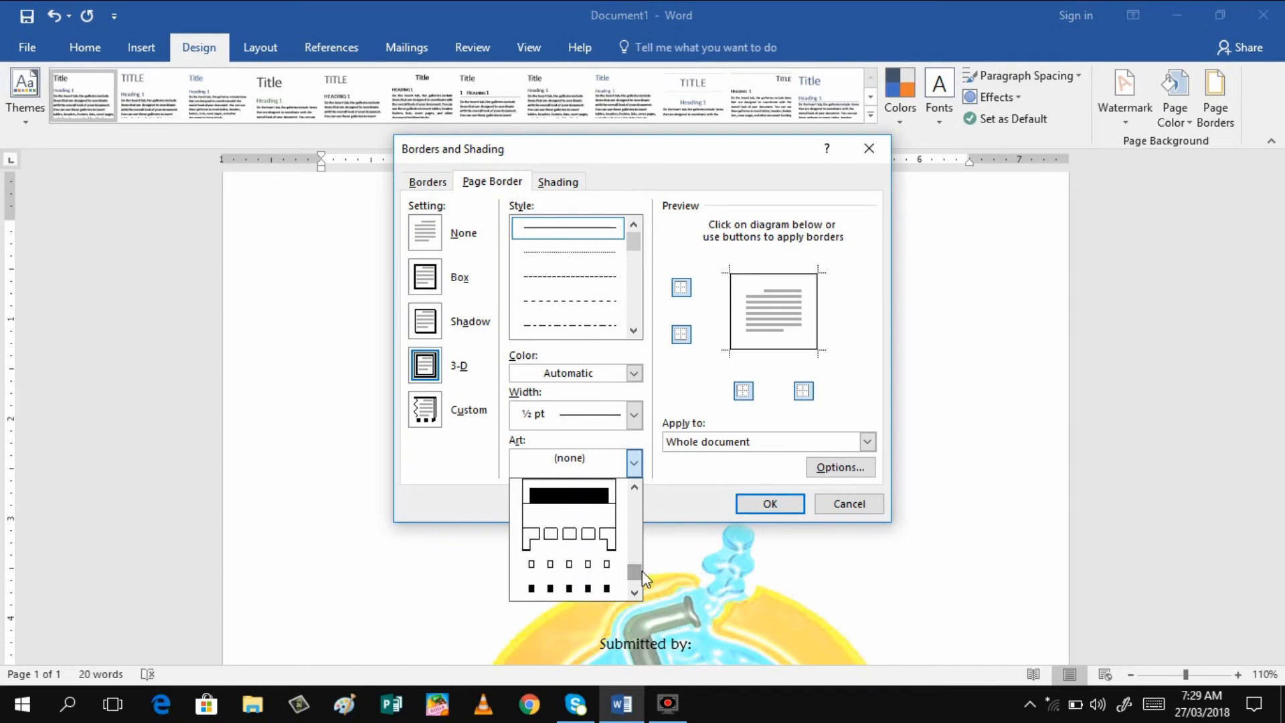
click(633, 488)
click(633, 488)
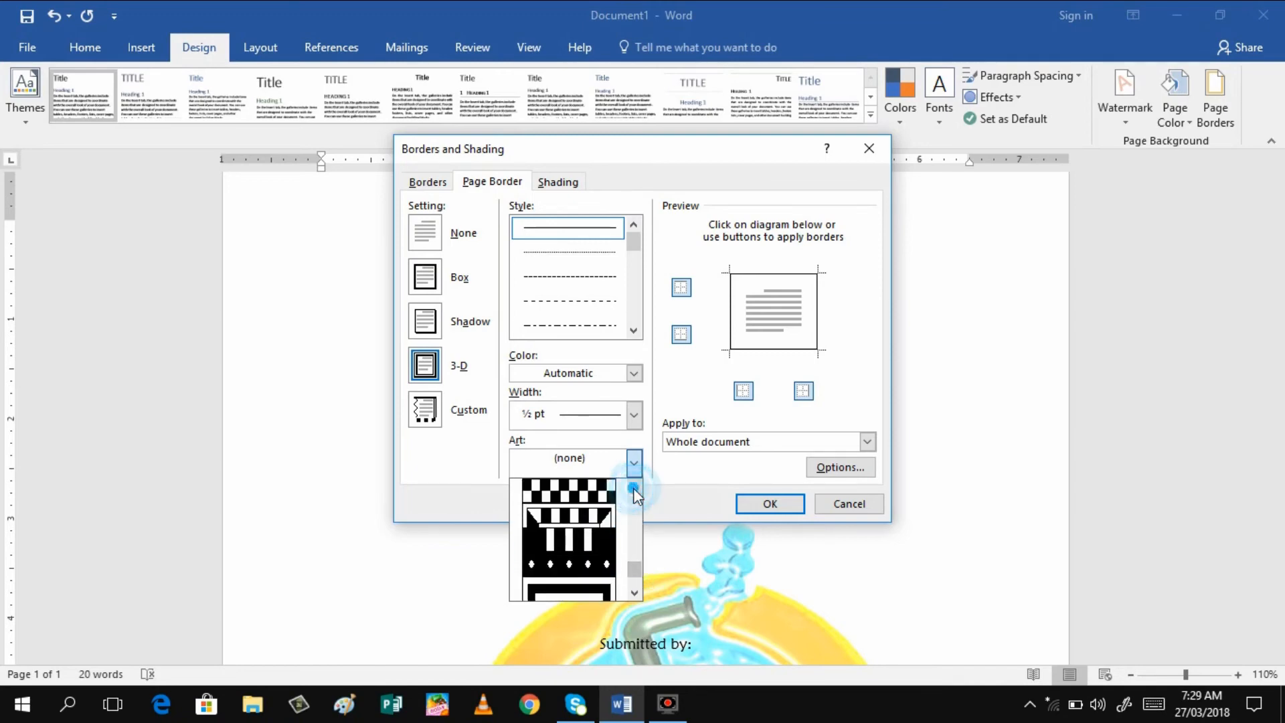
click(633, 488)
click(633, 488)
click(633, 488)
click(634, 488)
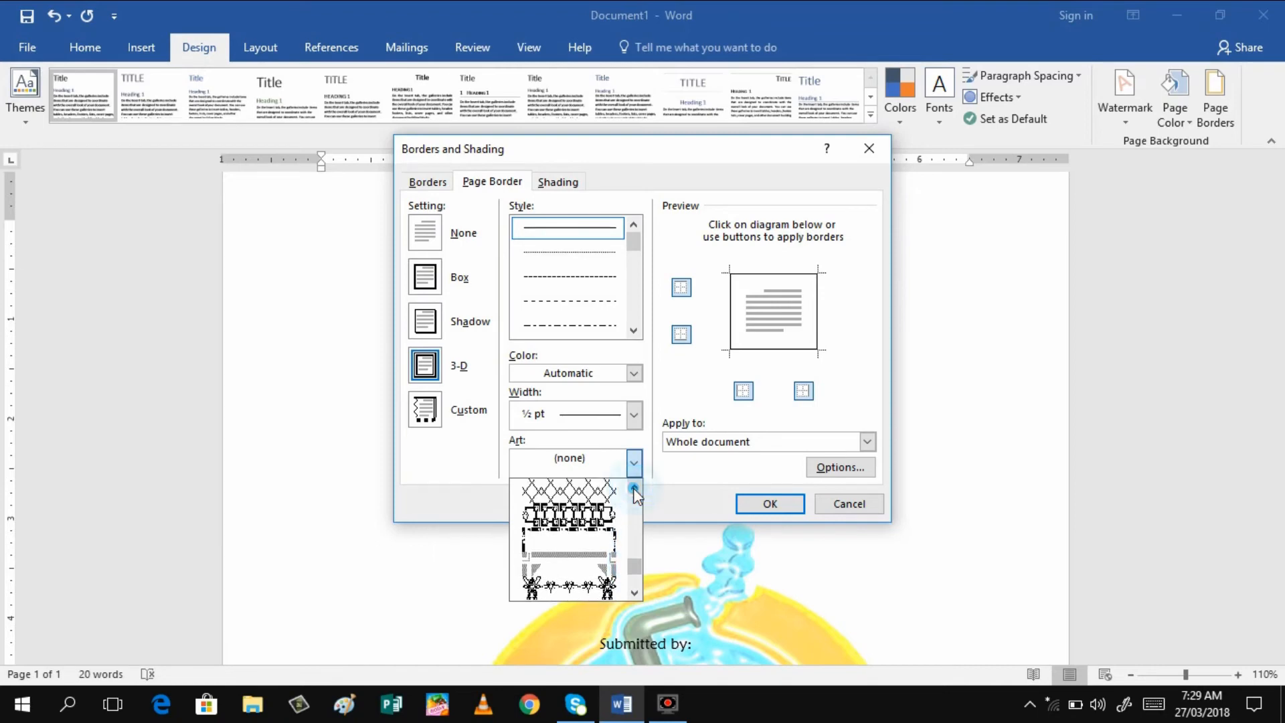
click(633, 488)
click(634, 488)
click(575, 497)
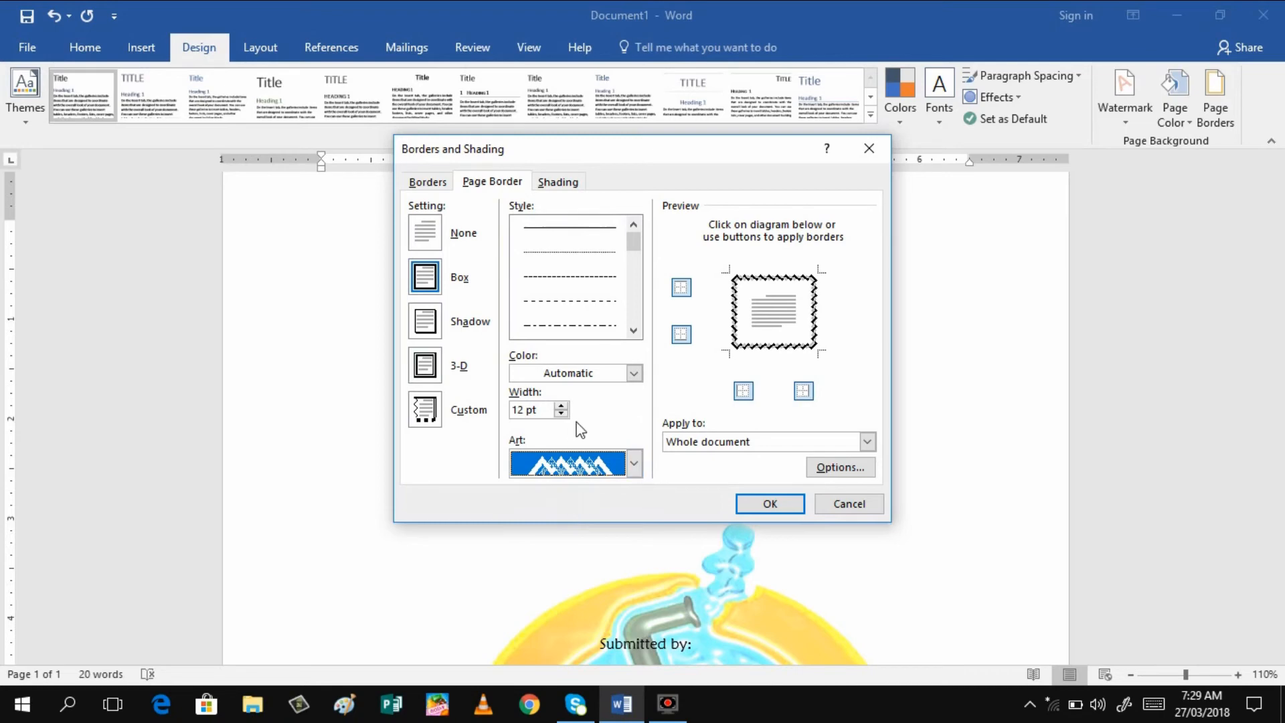
Make the zigzag art border blue at 15 pt width and apply it
click(634, 373)
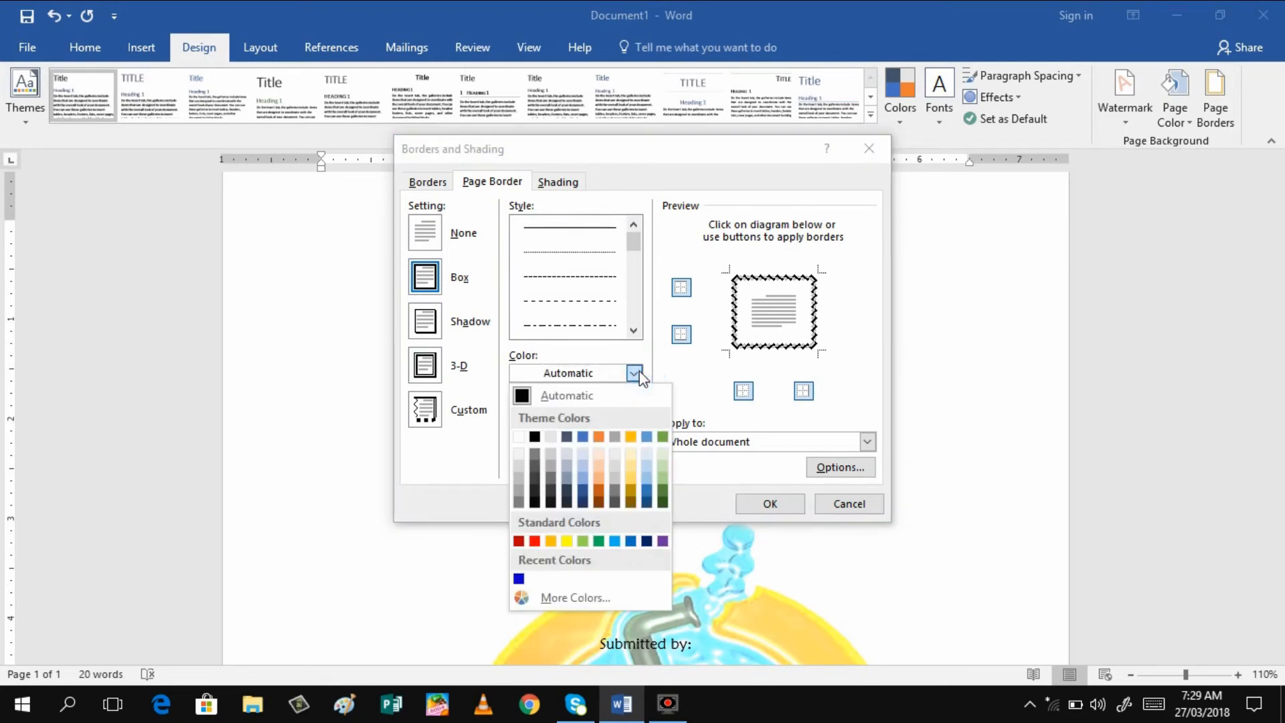
click(519, 578)
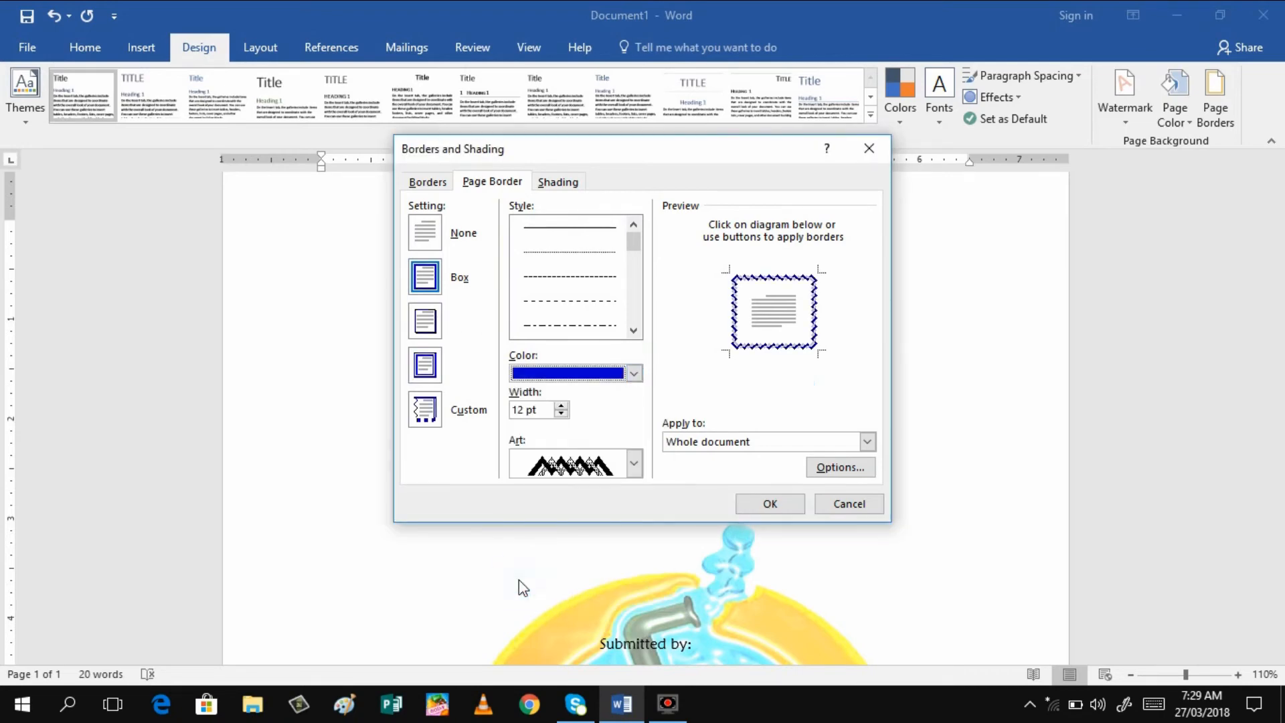
click(561, 405)
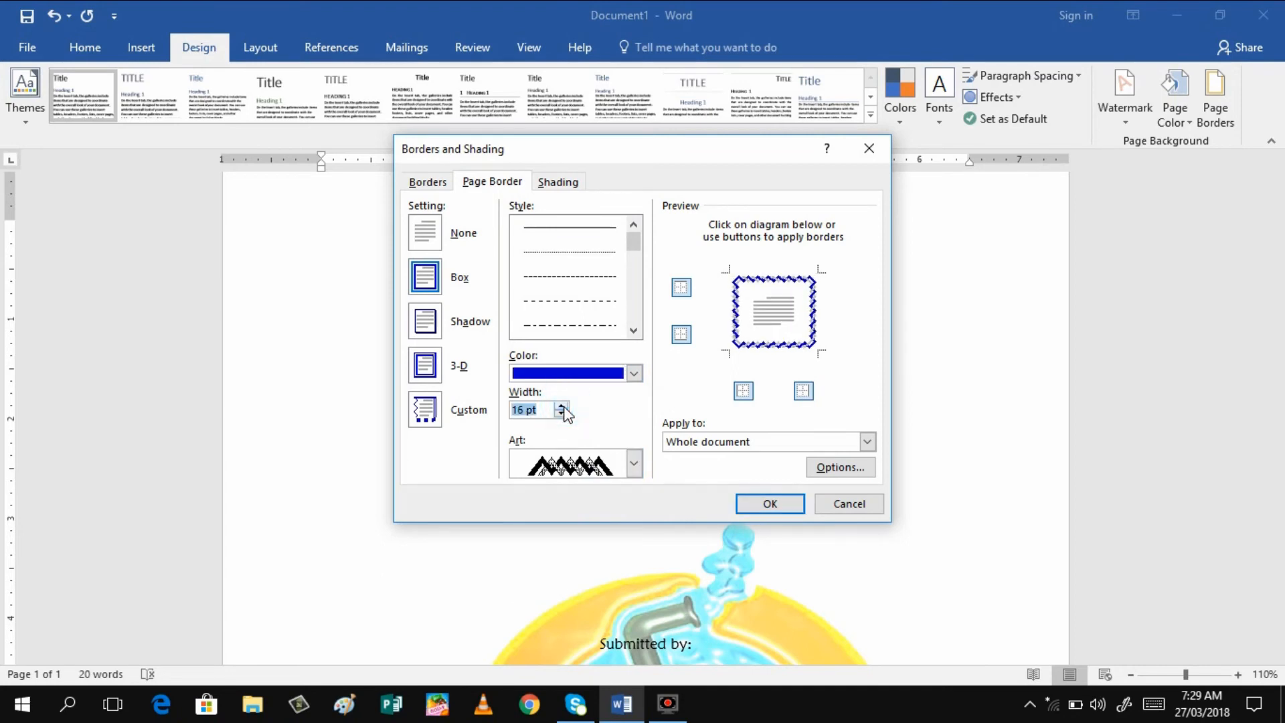
click(561, 405)
click(561, 405)
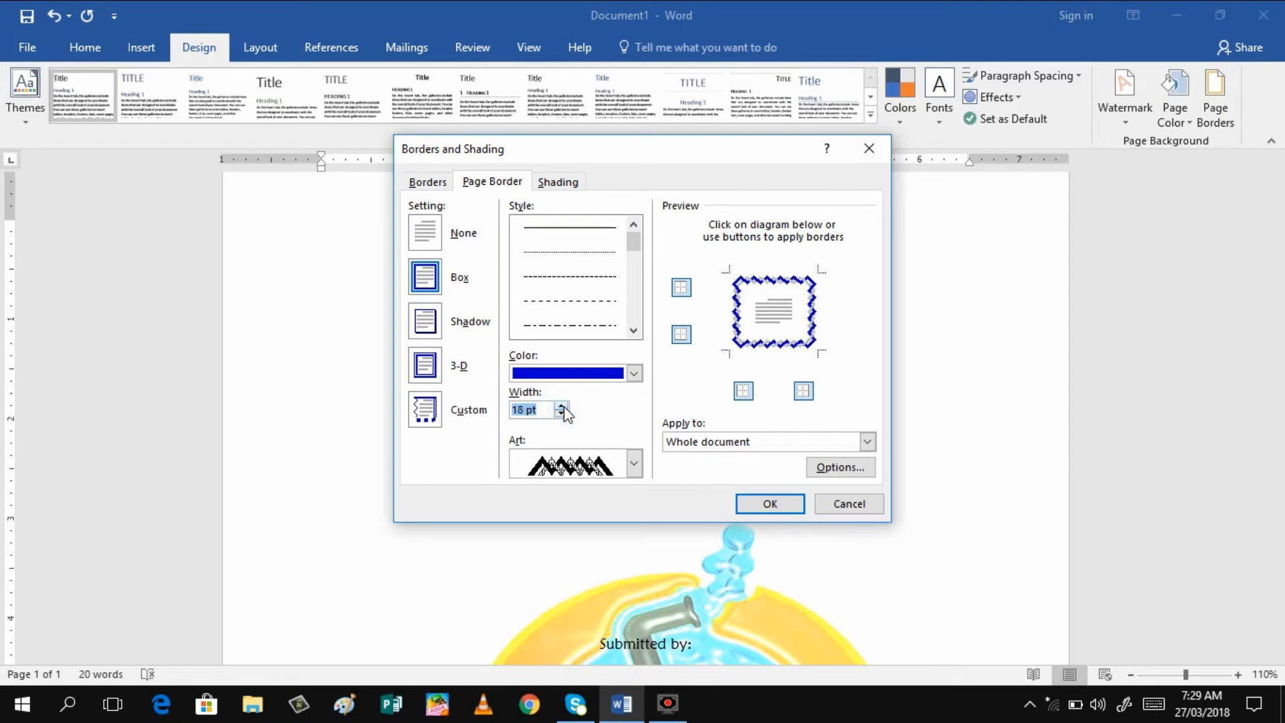
click(561, 405)
click(561, 405)
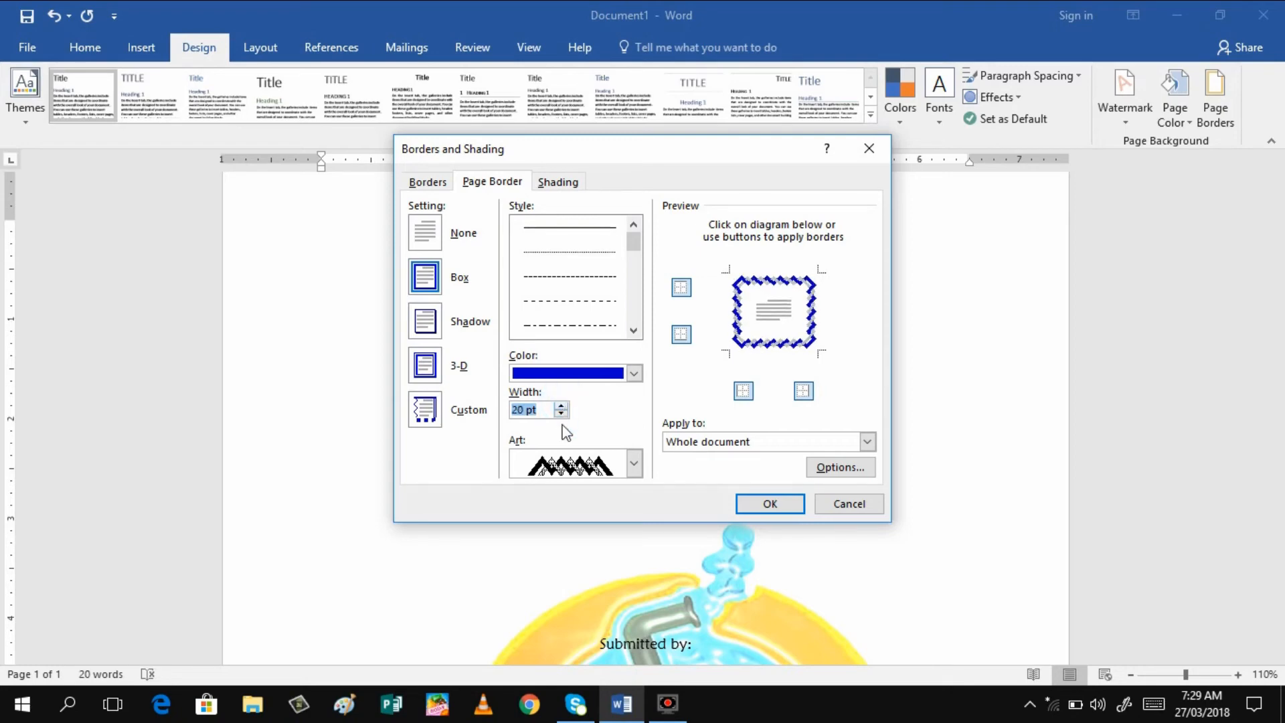
click(561, 413)
click(561, 413)
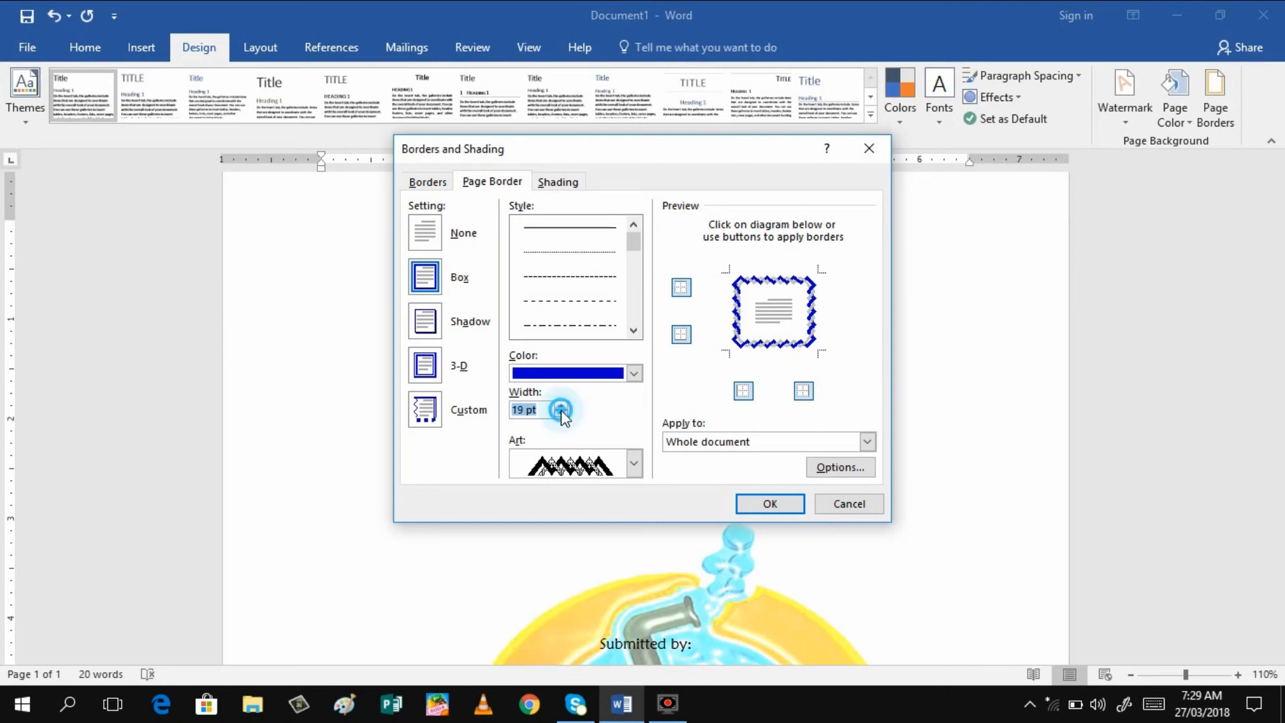
click(561, 413)
click(561, 413)
click(561, 414)
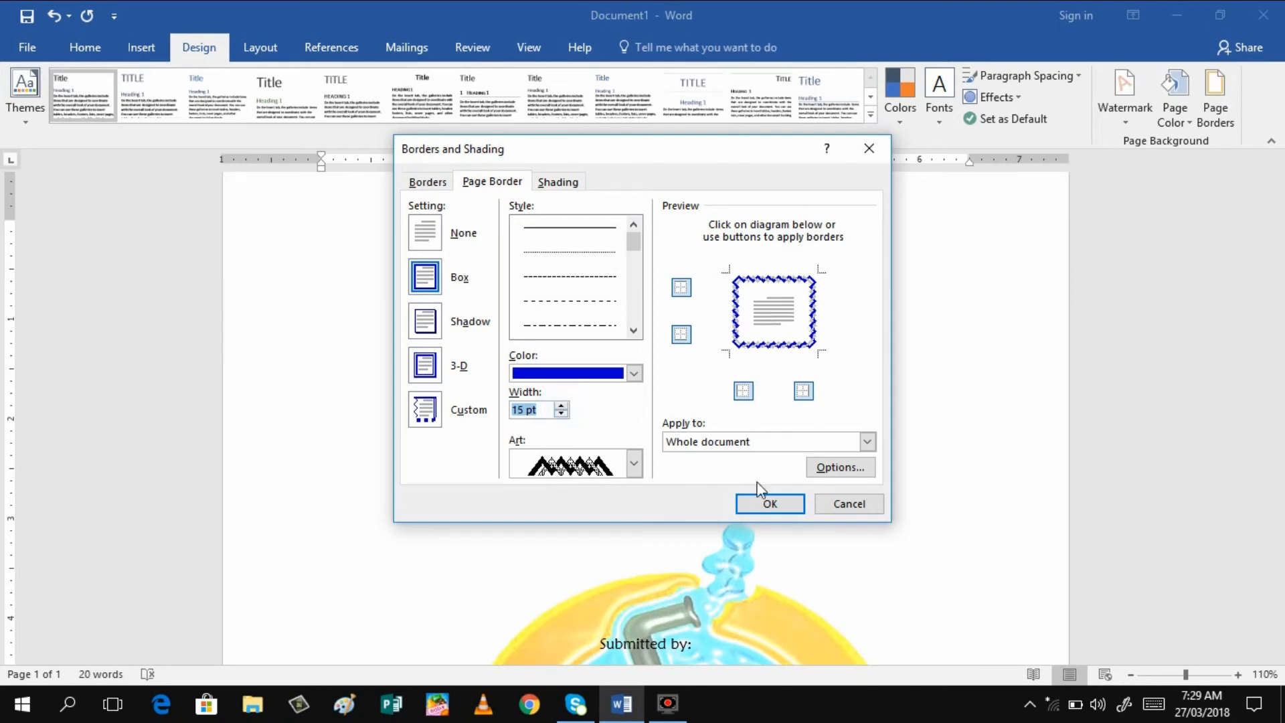
click(765, 510)
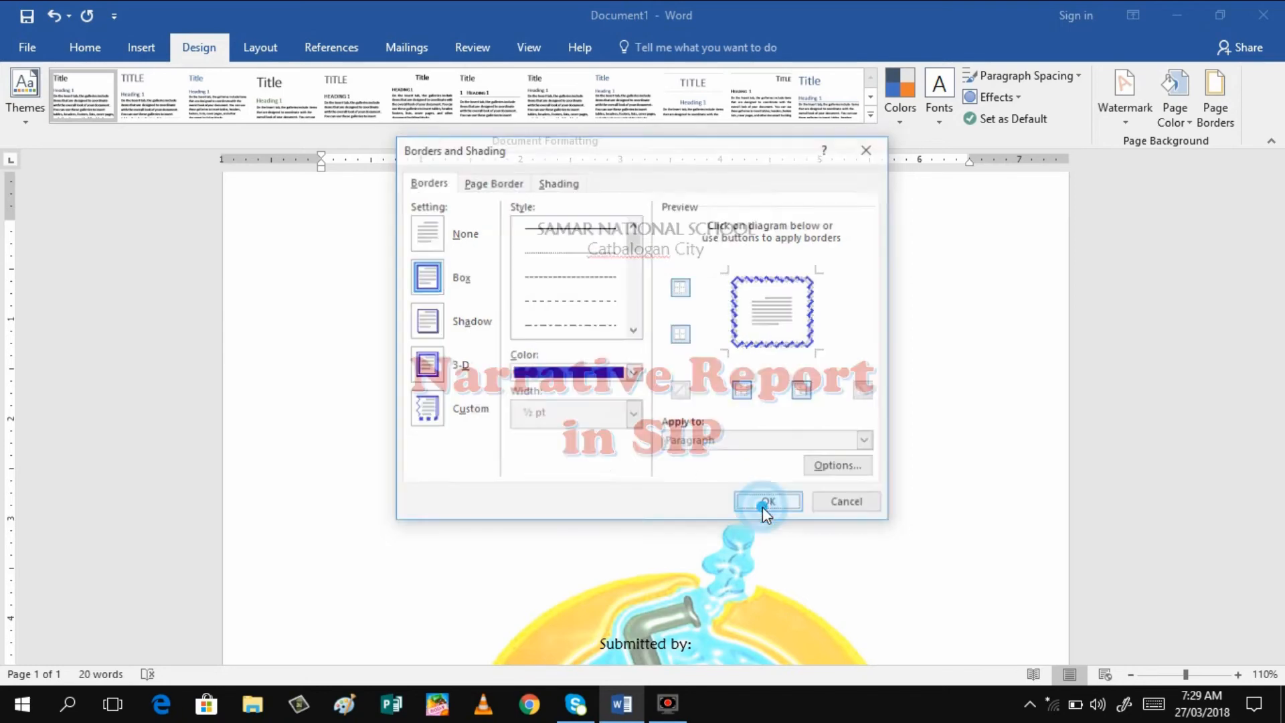
scroll(762, 507, down, 3)
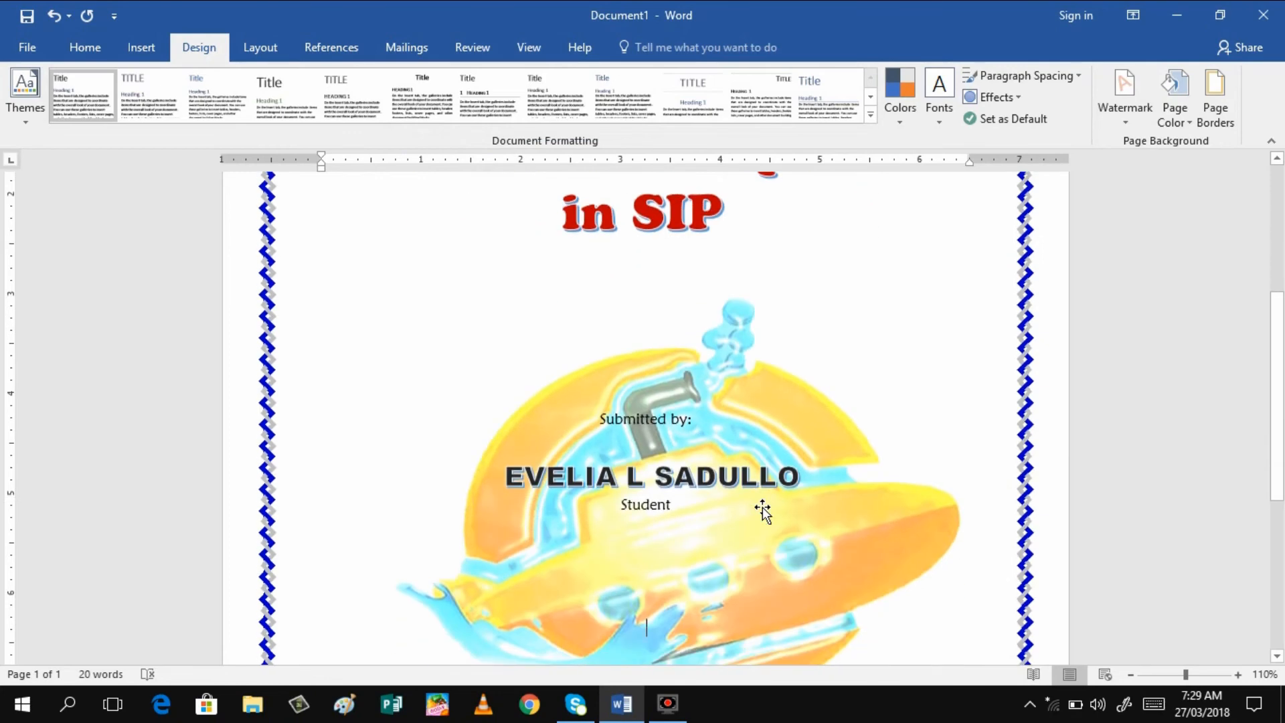
drag(1283, 447, 1243, 268)
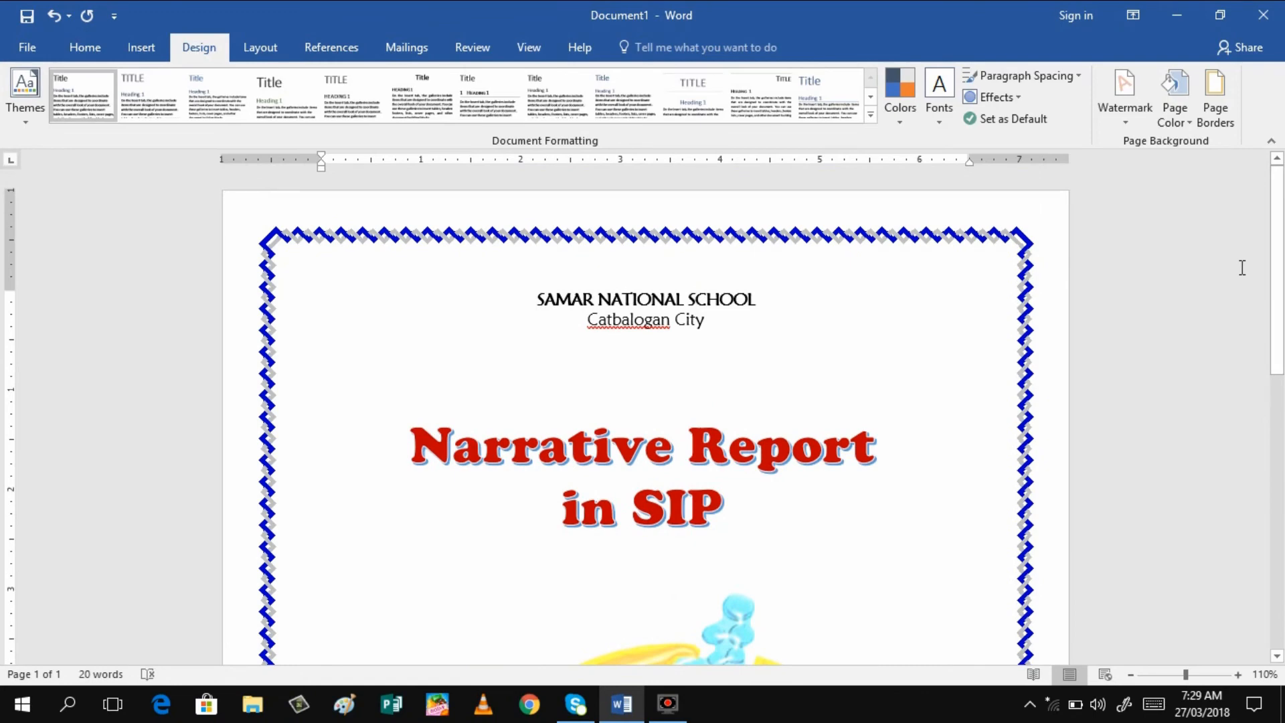
Preview the bordered cover page in Print view, then go back to editing
click(30, 46)
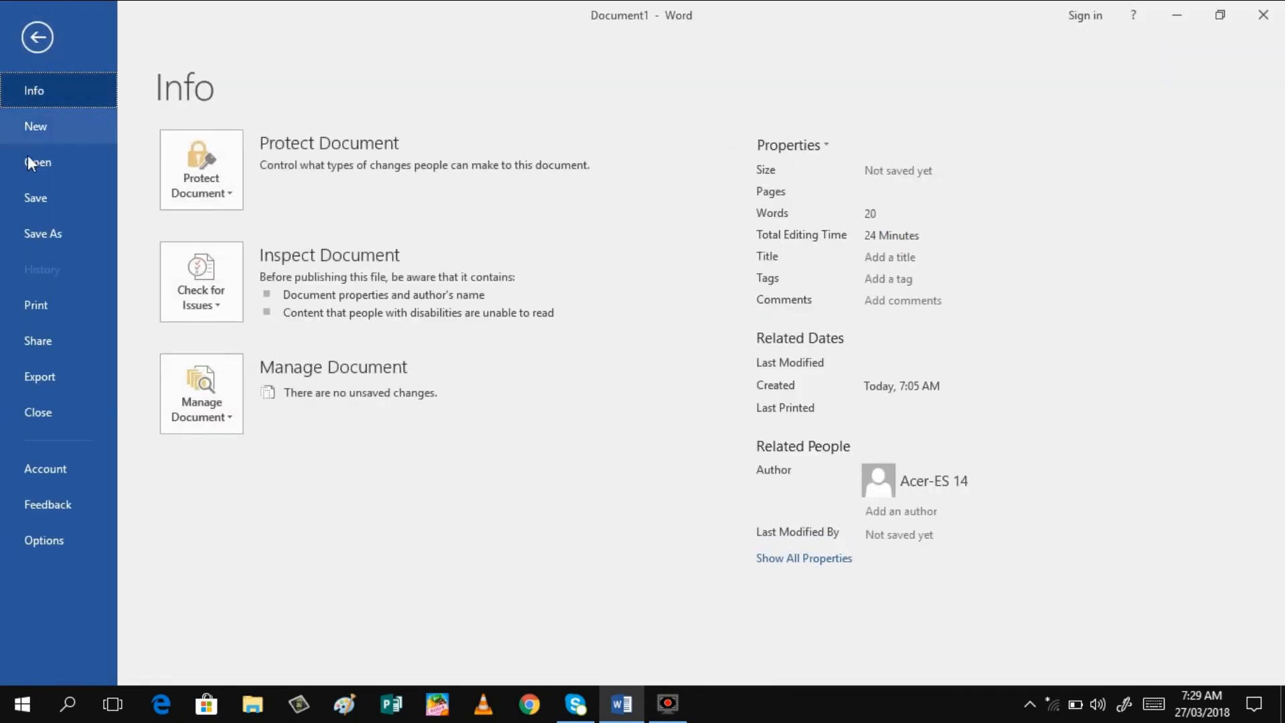
click(45, 314)
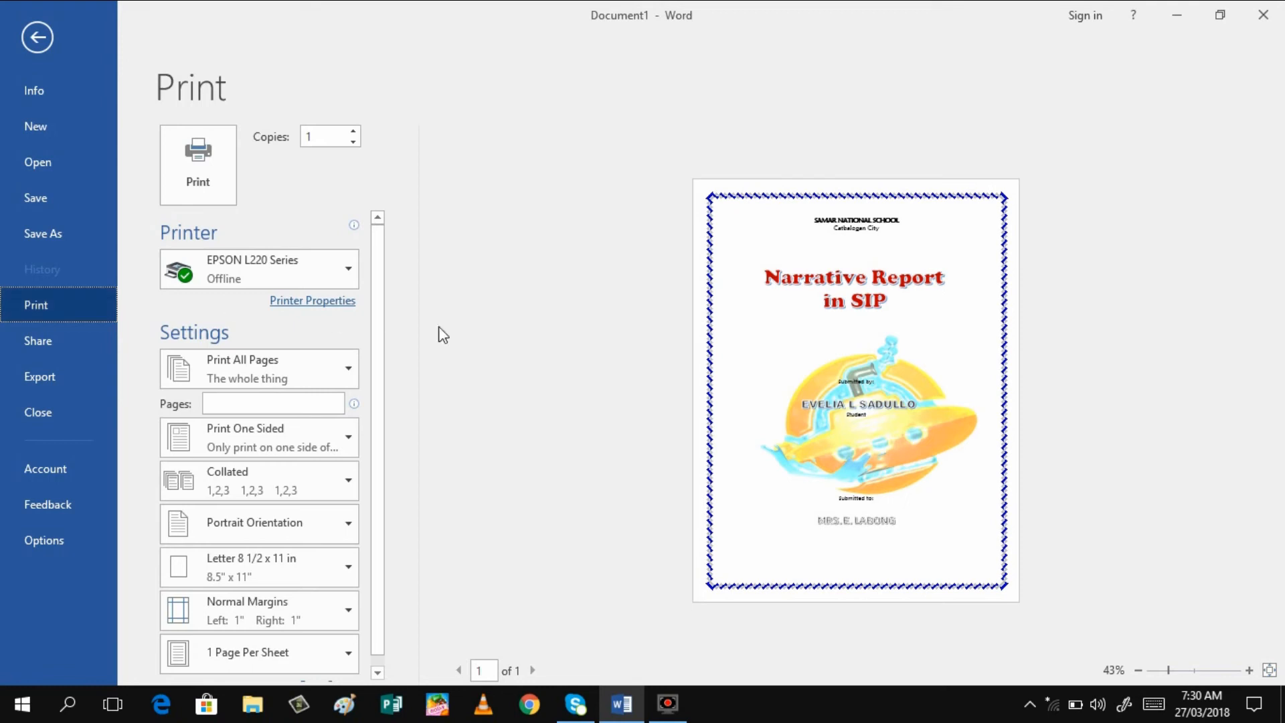
click(717, 229)
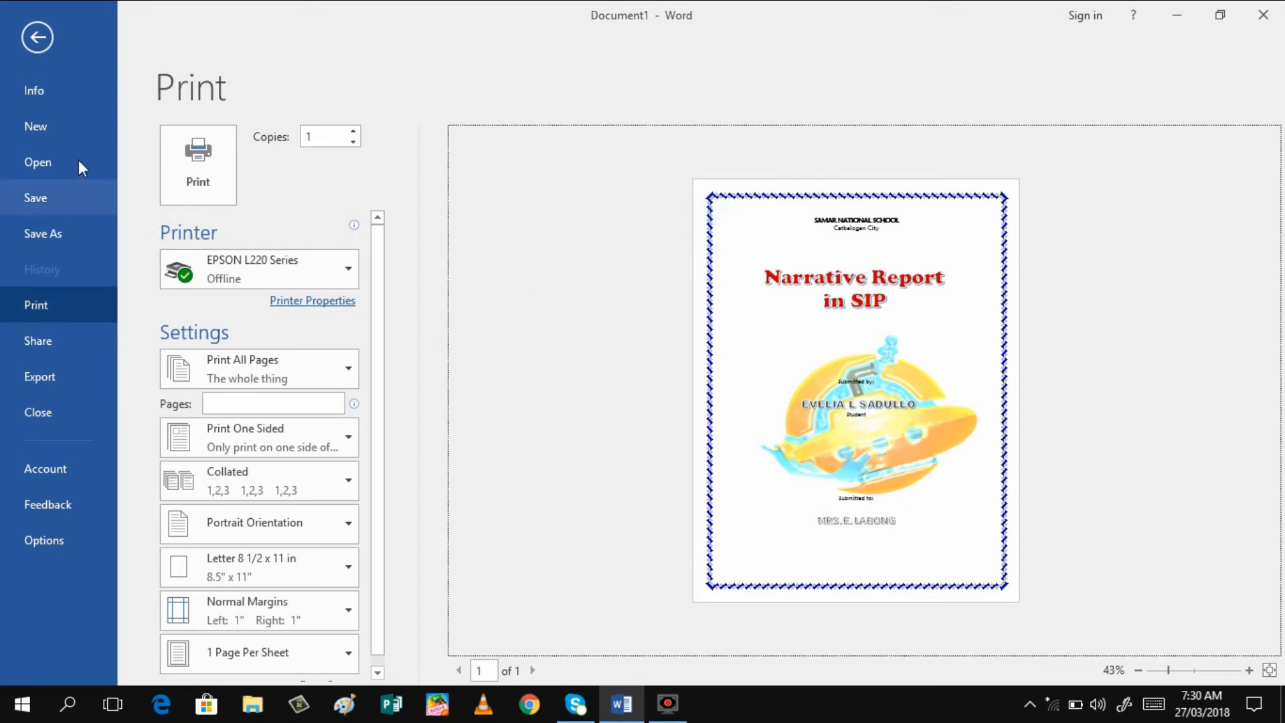
click(36, 37)
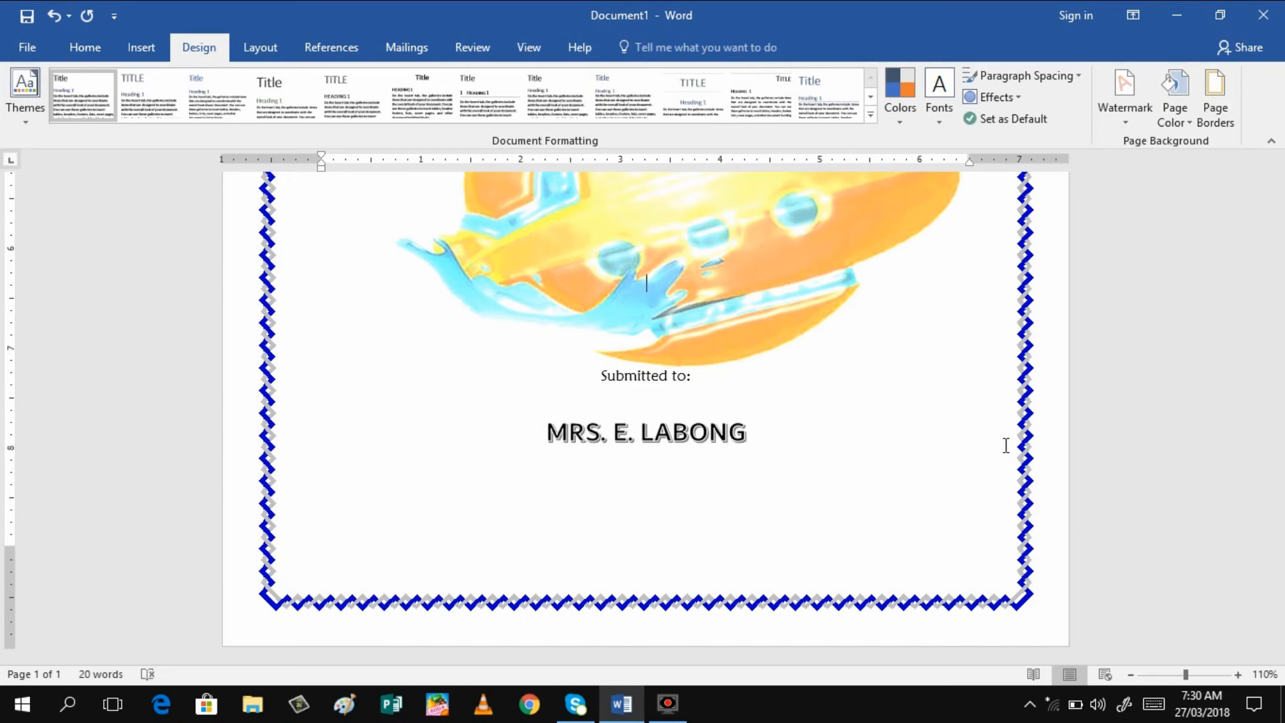
Remove the zigzag page border by setting Page Borders to None
click(1213, 124)
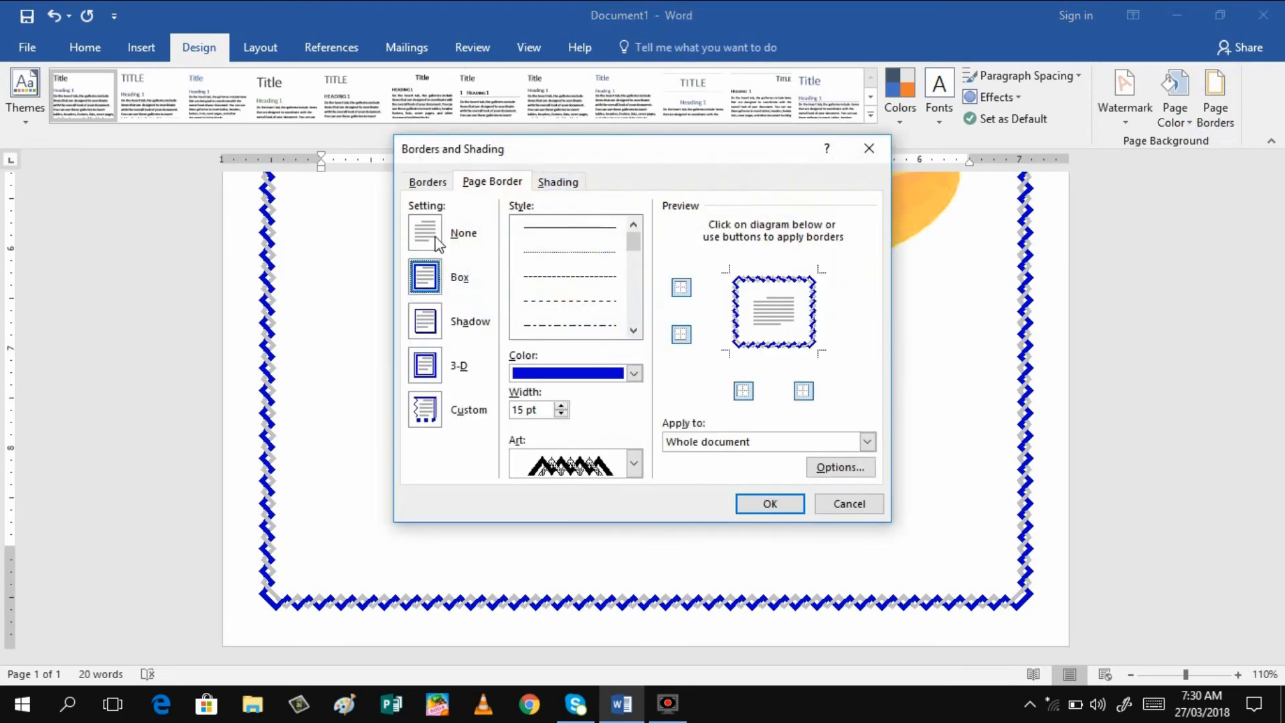
click(433, 240)
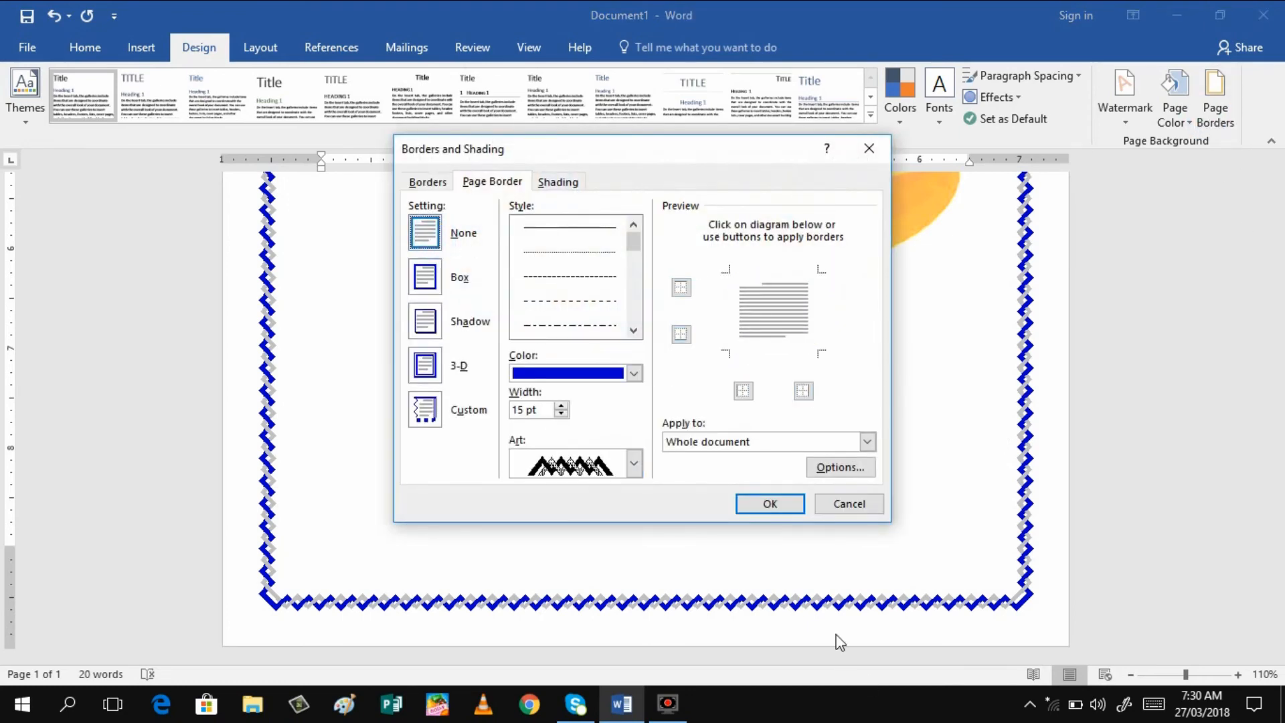
click(766, 506)
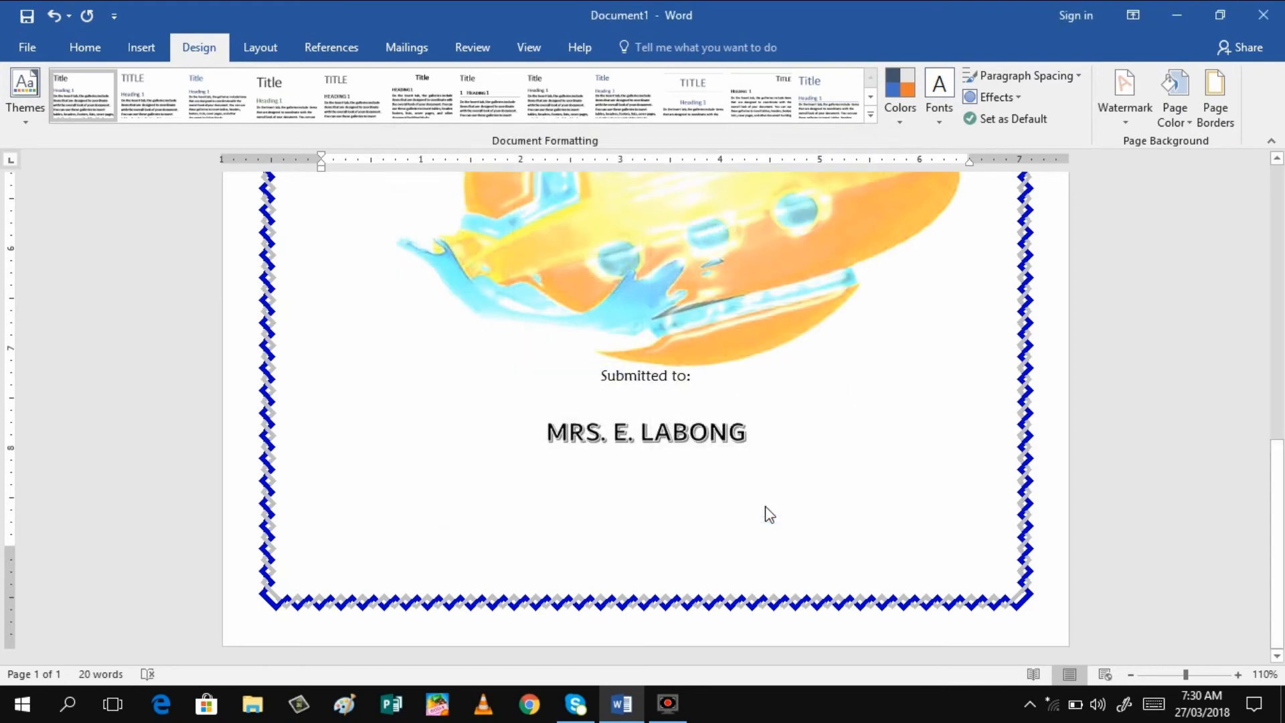
click(143, 42)
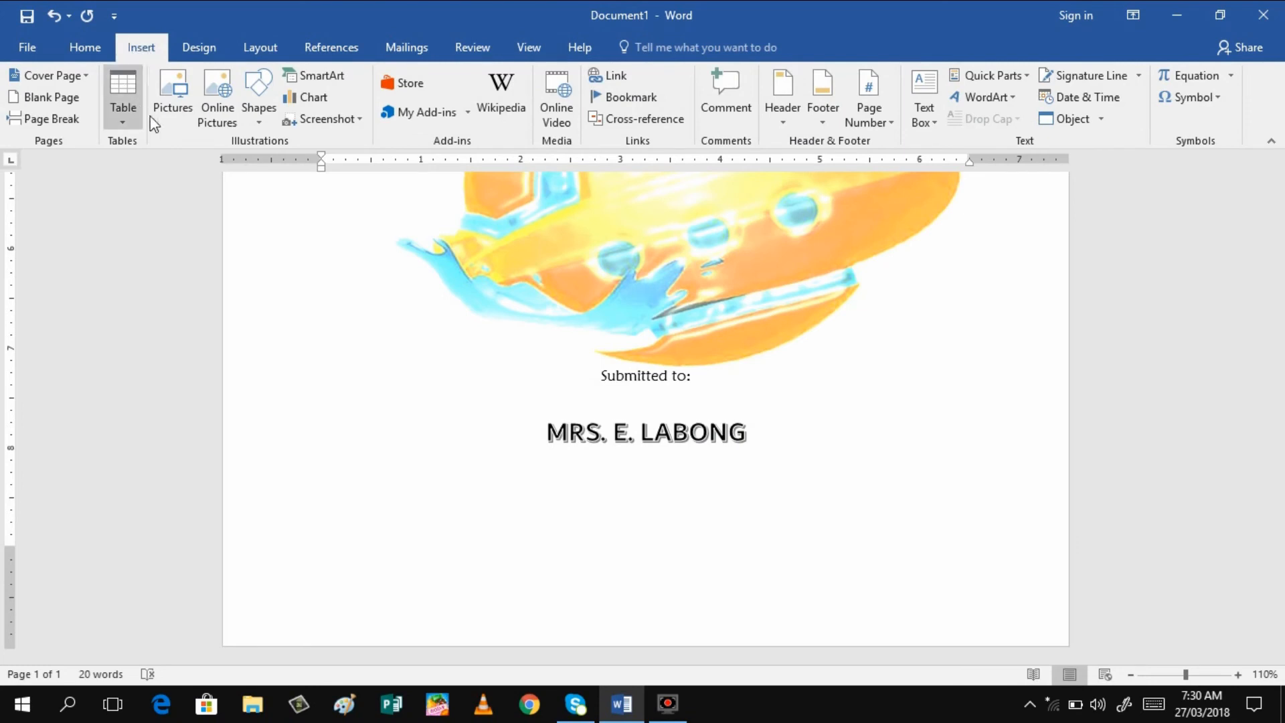
Start a picture insert from file and go into the border art folder
click(172, 118)
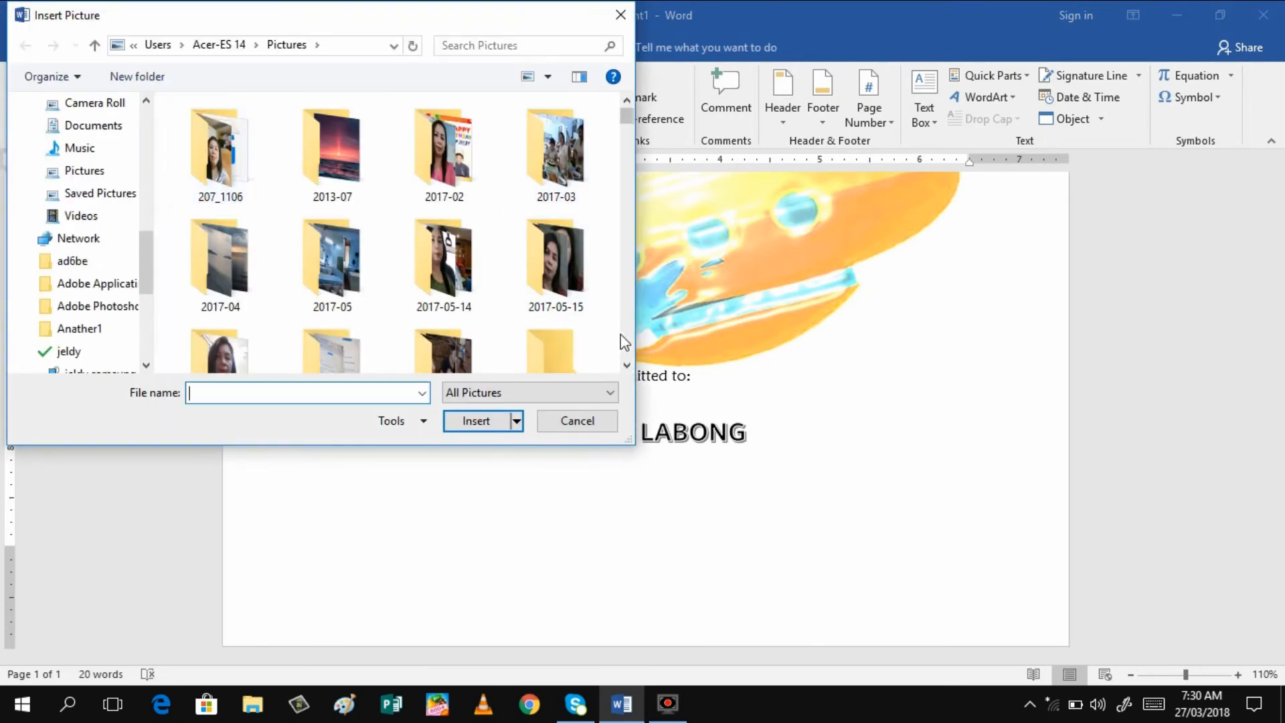
click(627, 365)
click(626, 365)
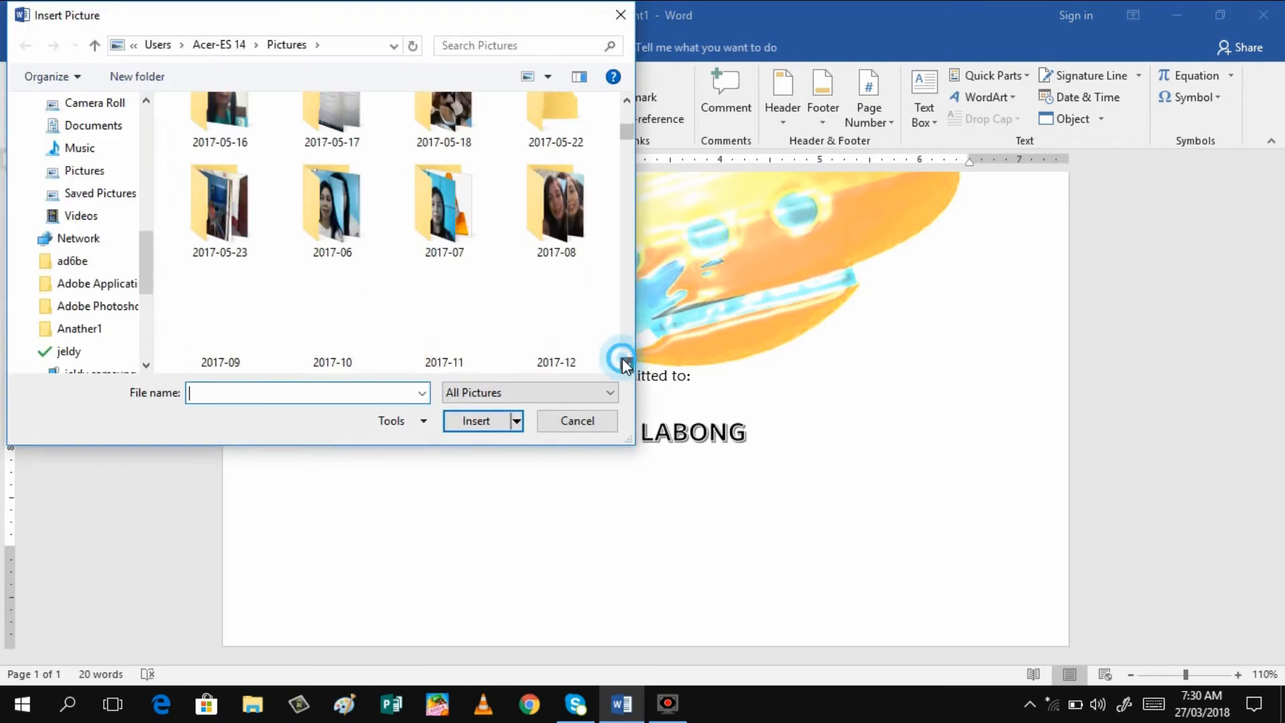
click(626, 365)
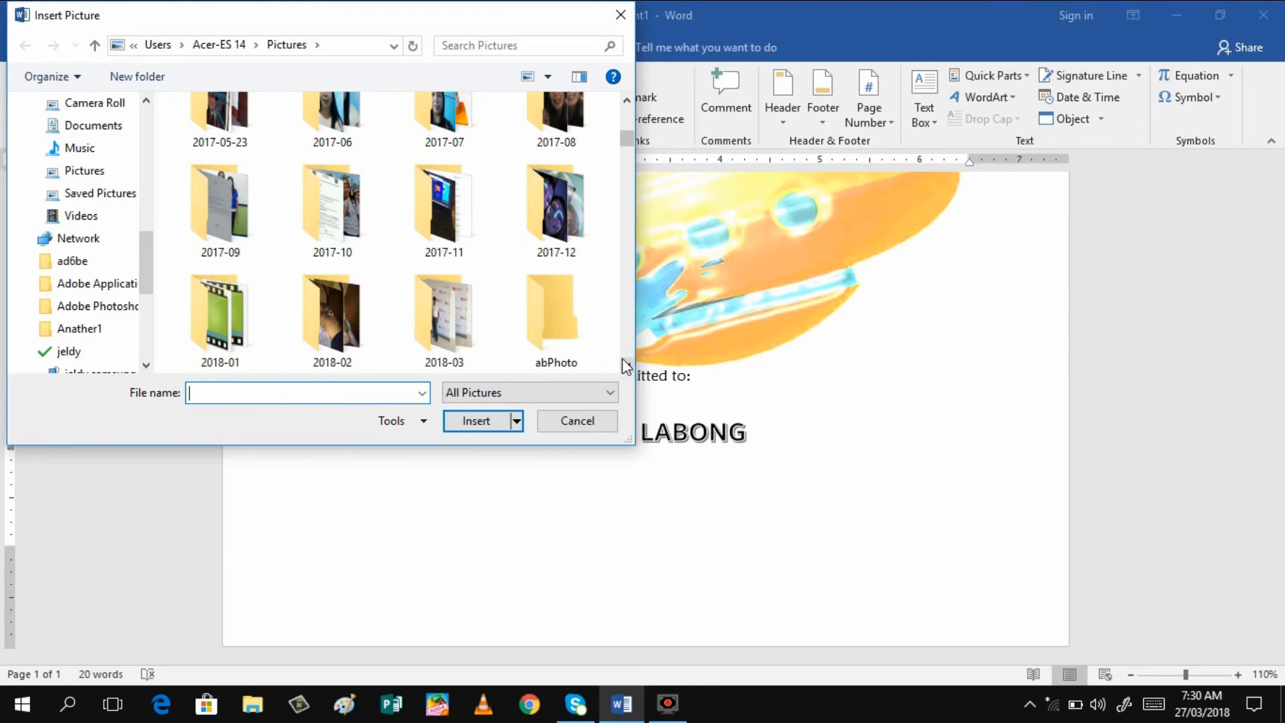
click(626, 365)
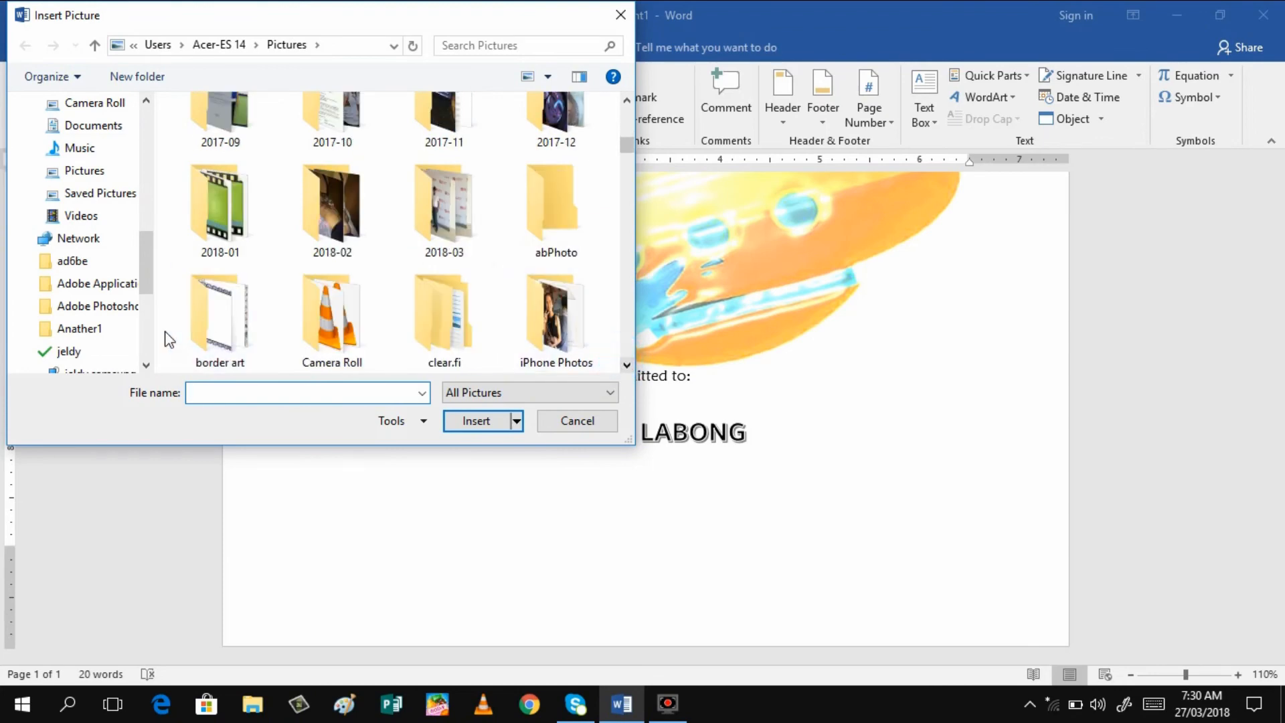
double_click(222, 324)
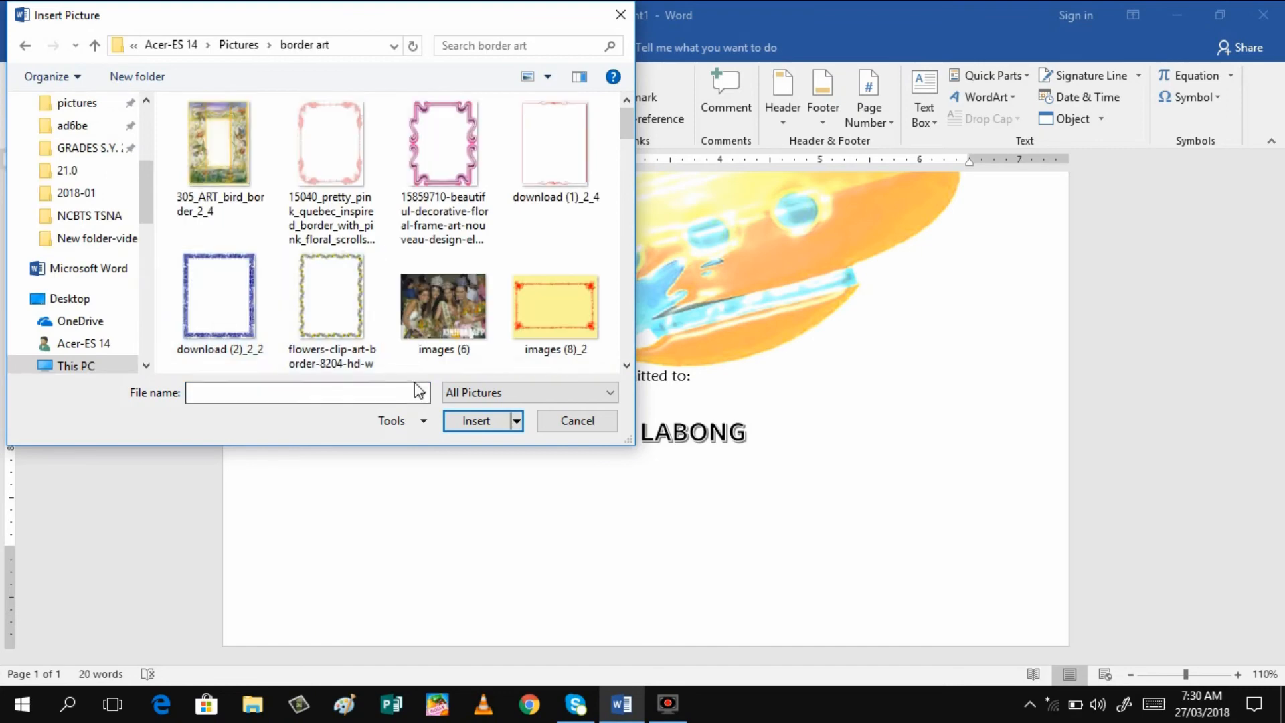
Find and insert the rainbow paper-clip border image images (15)_2_2
click(627, 365)
click(627, 365)
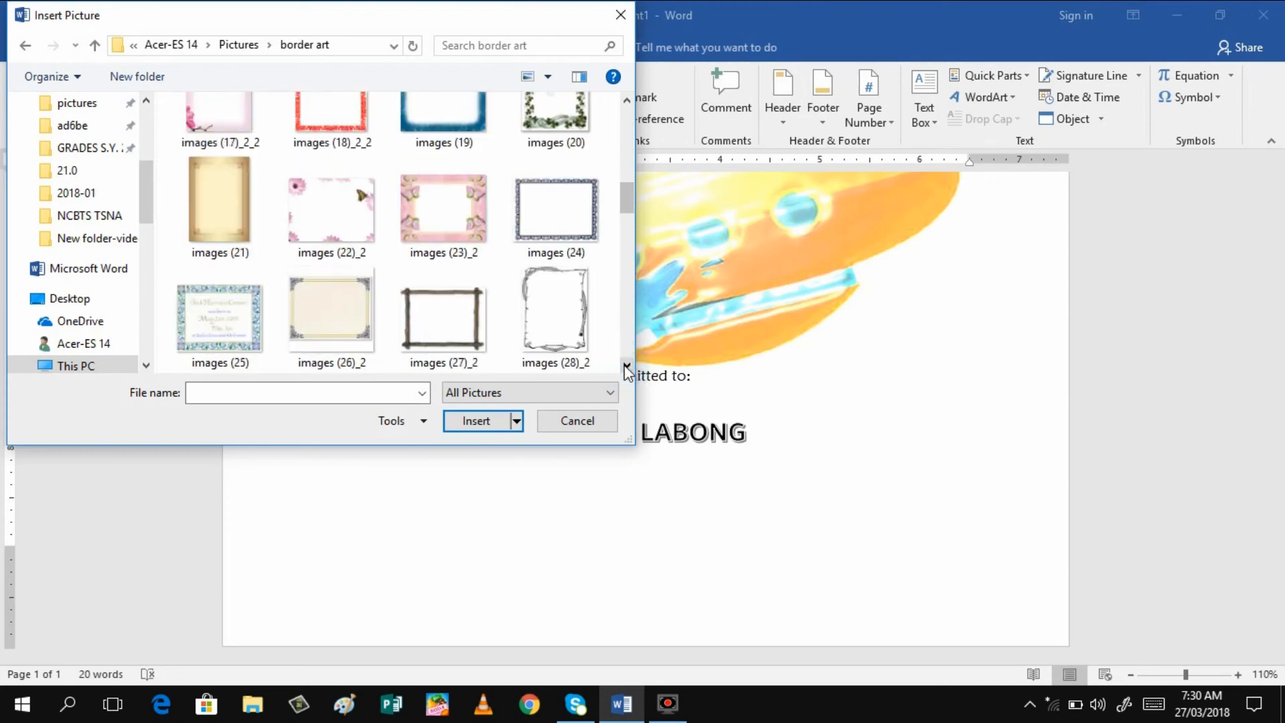
click(628, 365)
click(627, 365)
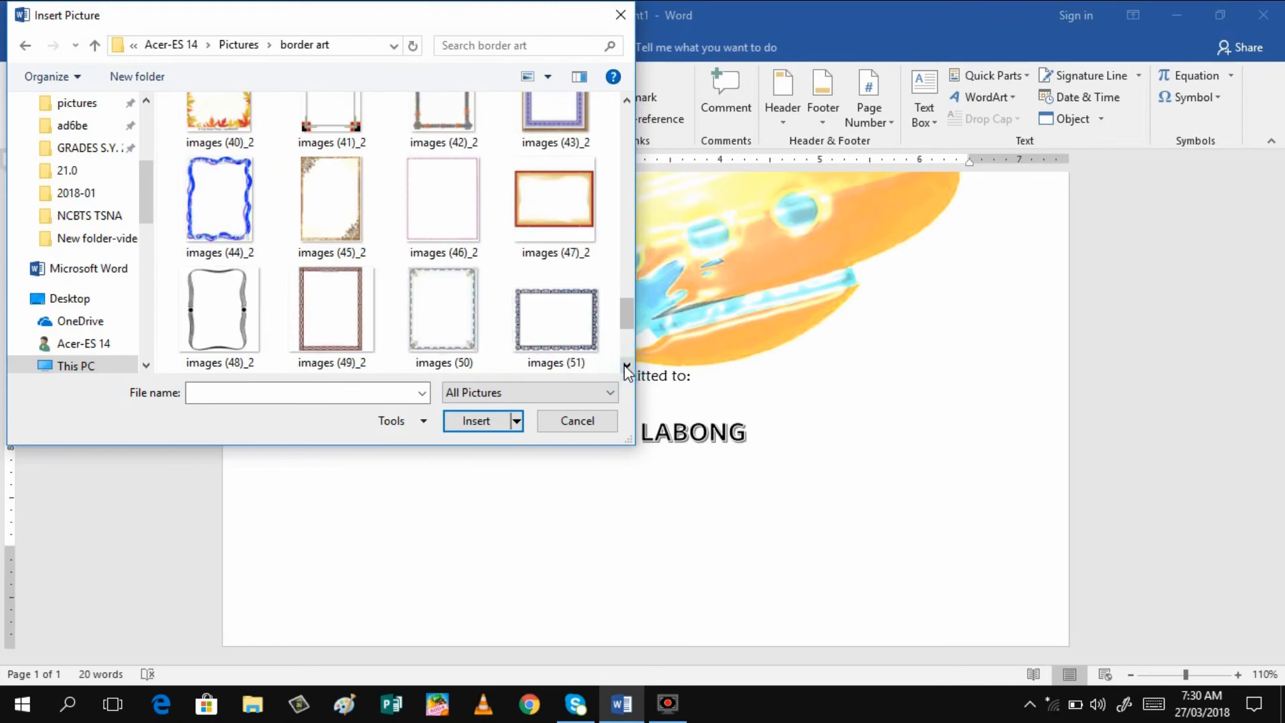
click(627, 364)
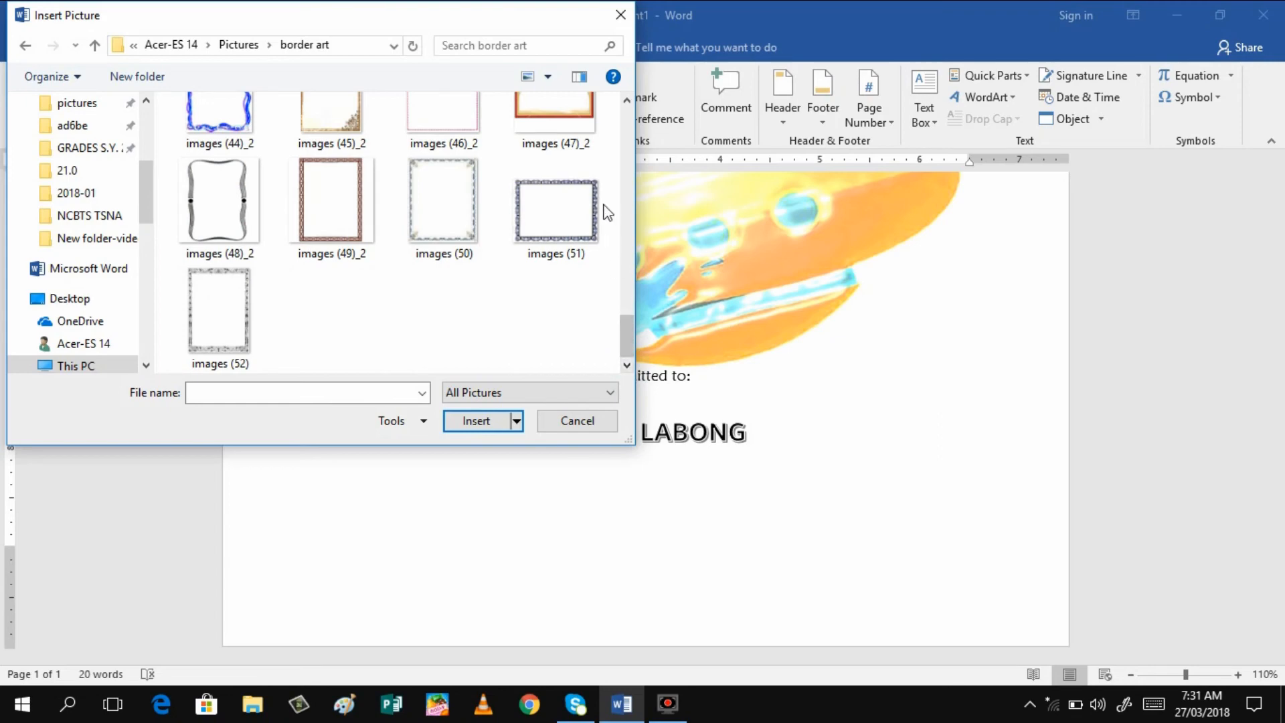
click(627, 101)
click(628, 101)
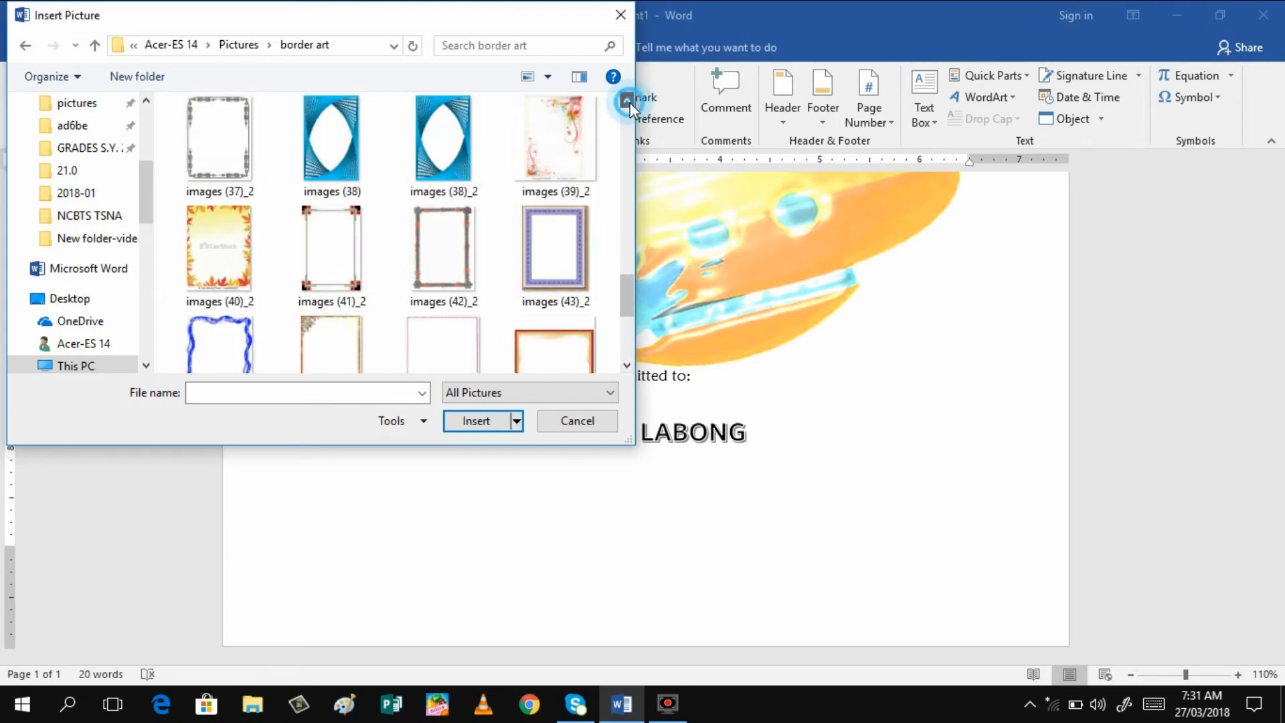
click(627, 101)
click(627, 101)
click(627, 101)
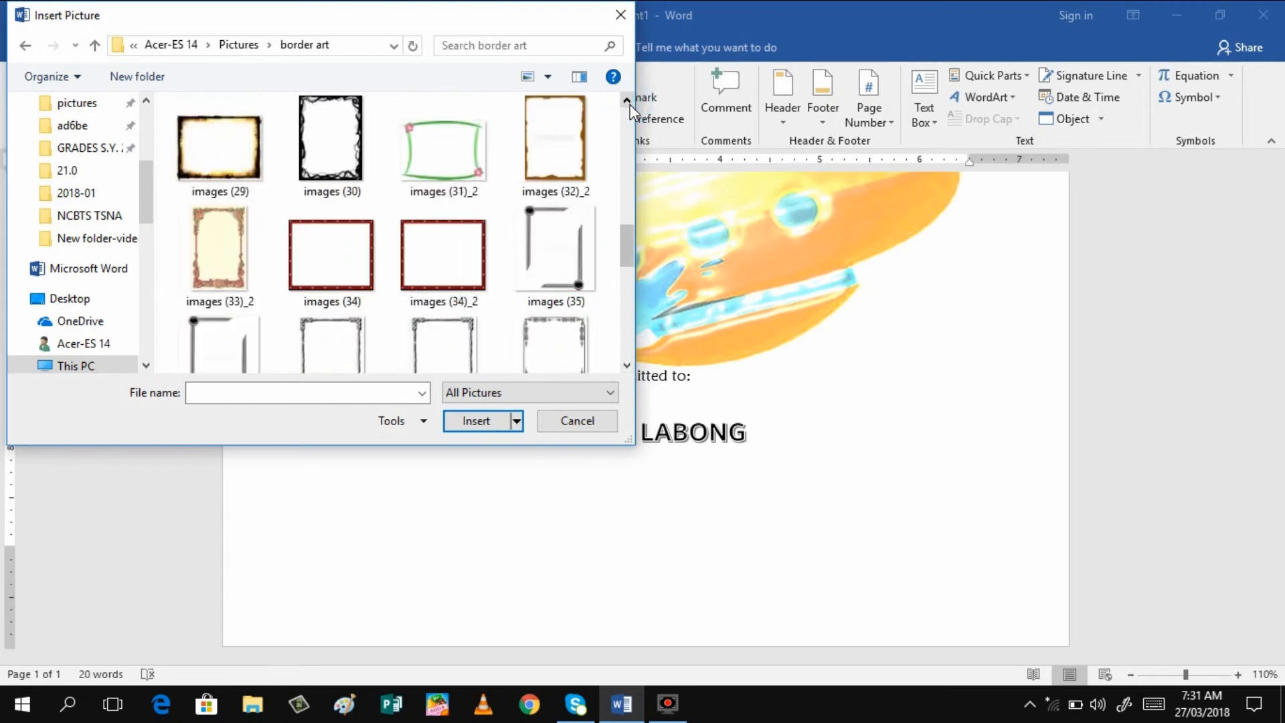
click(627, 101)
click(628, 102)
click(628, 101)
click(627, 101)
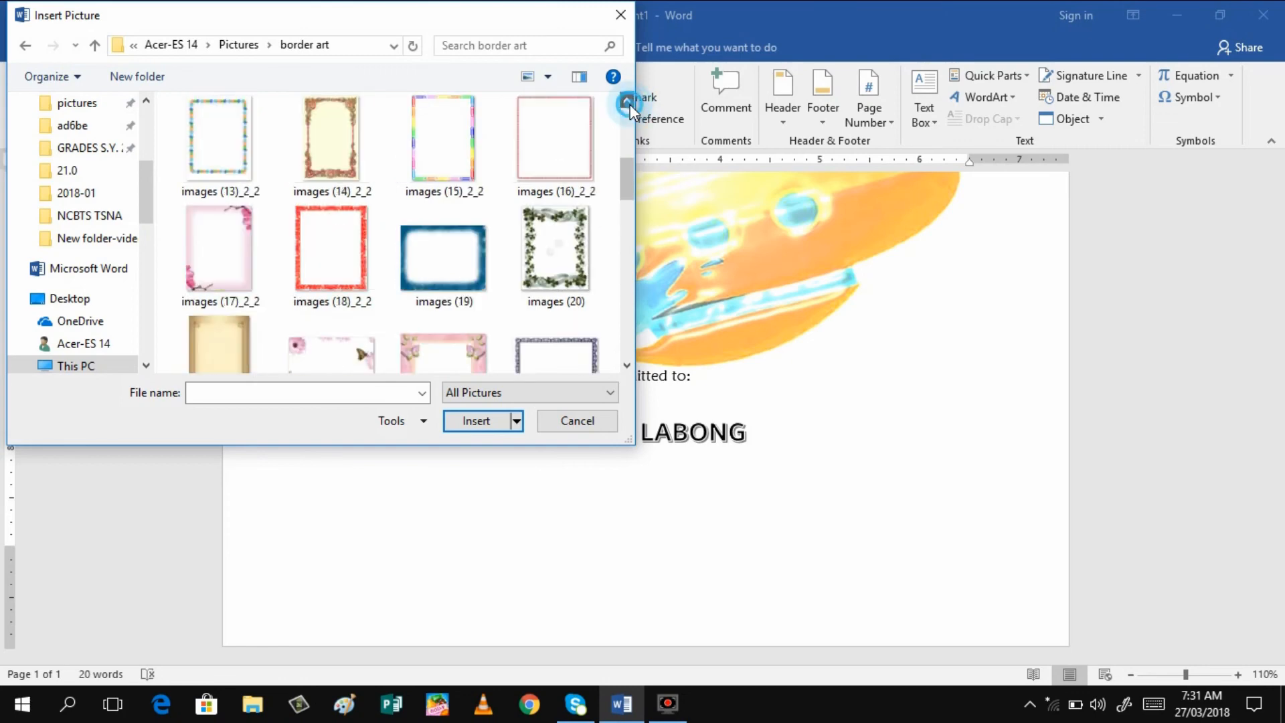
click(629, 104)
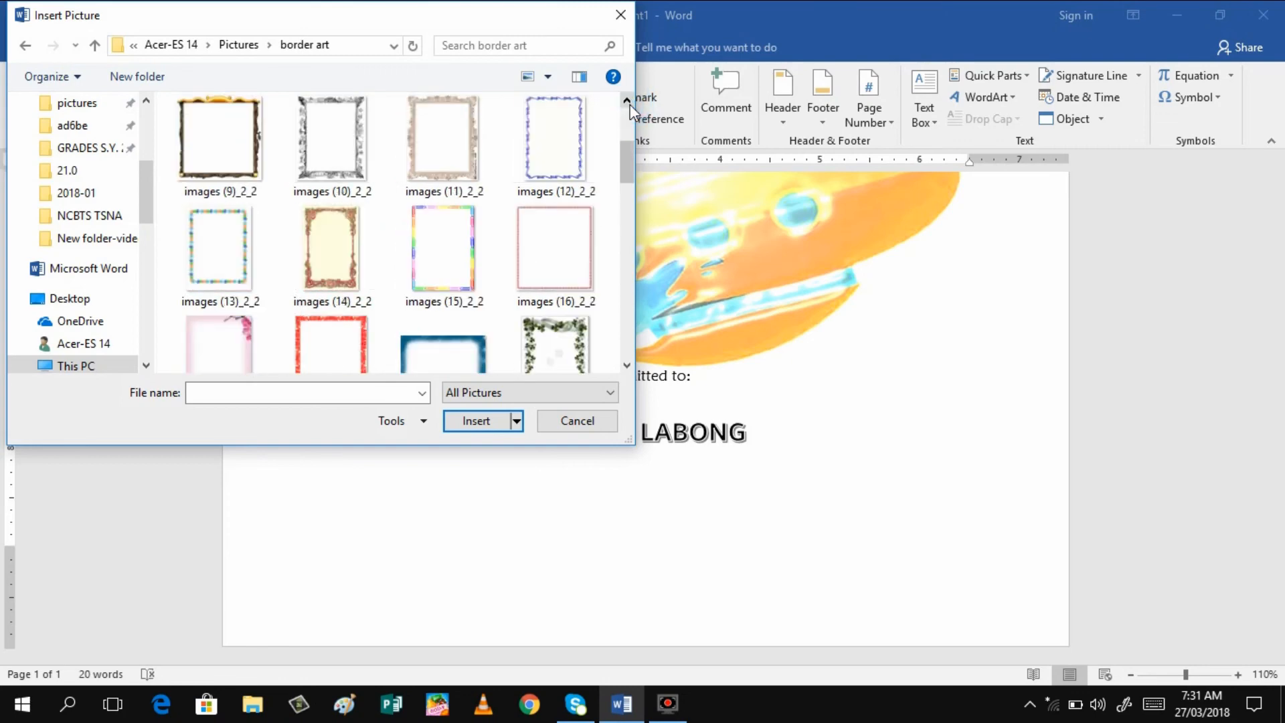
click(629, 104)
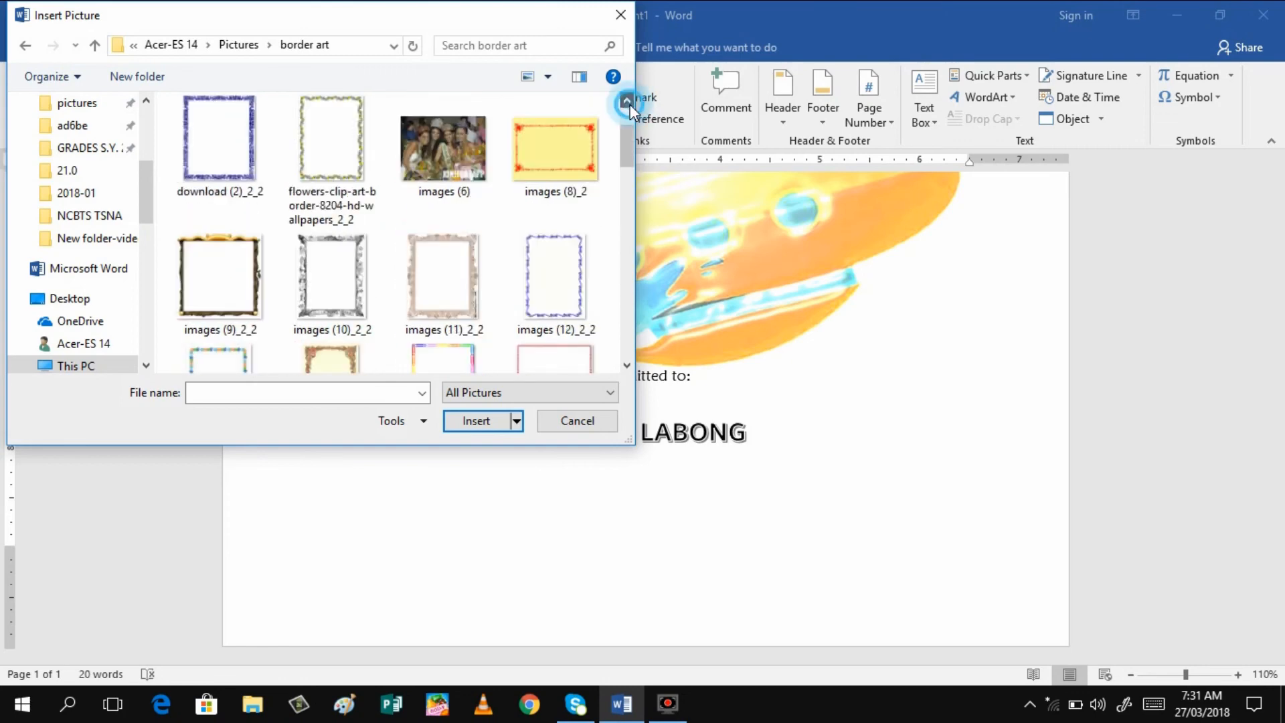
click(630, 105)
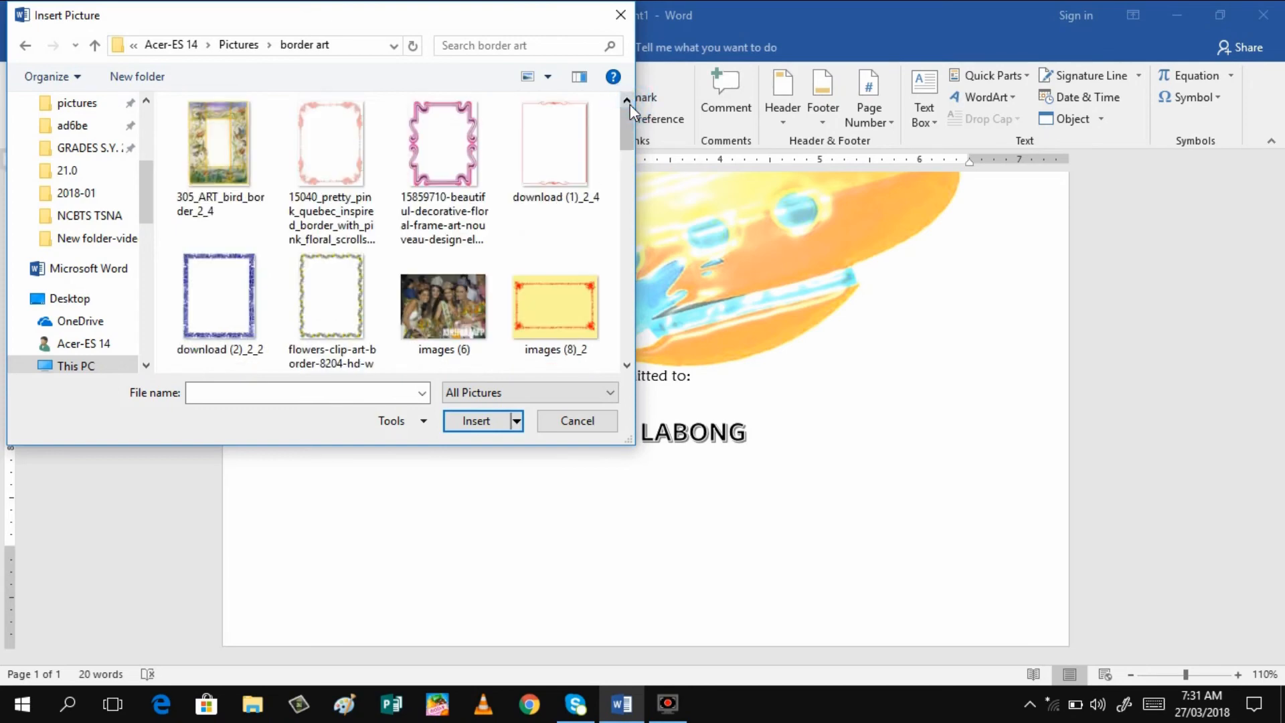
drag(628, 366, 628, 366)
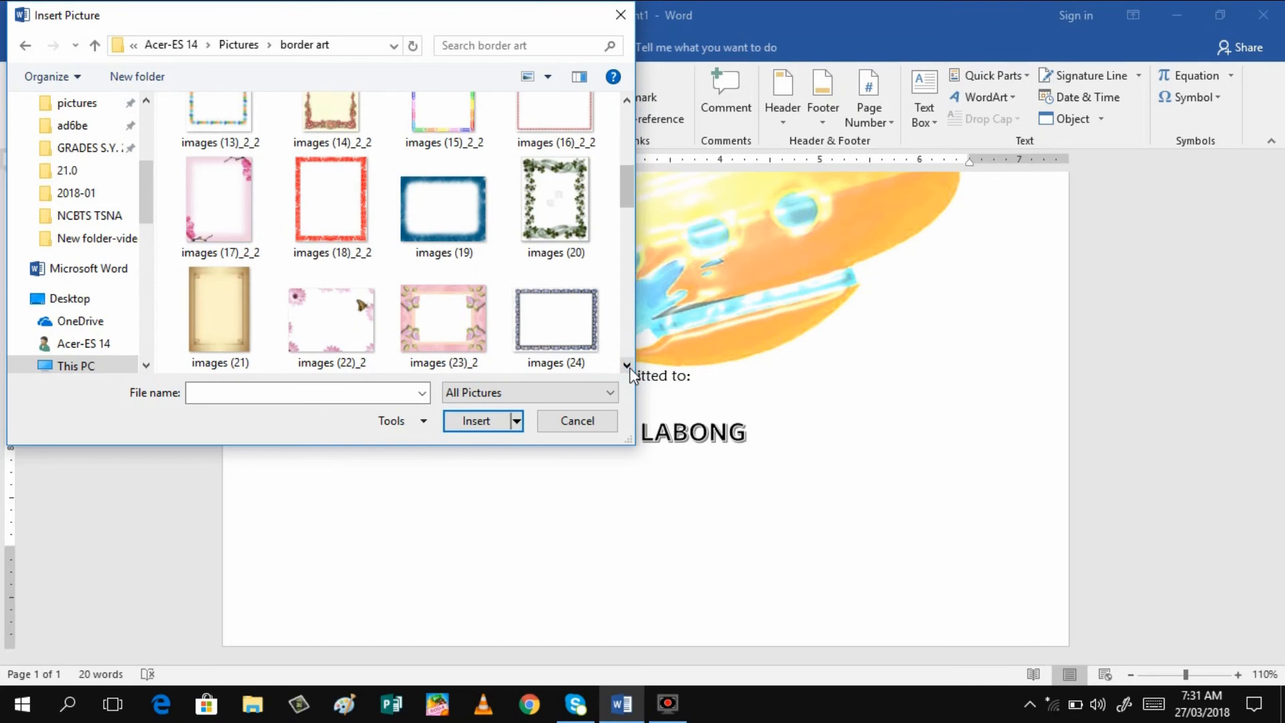
click(628, 366)
click(628, 366)
click(628, 366)
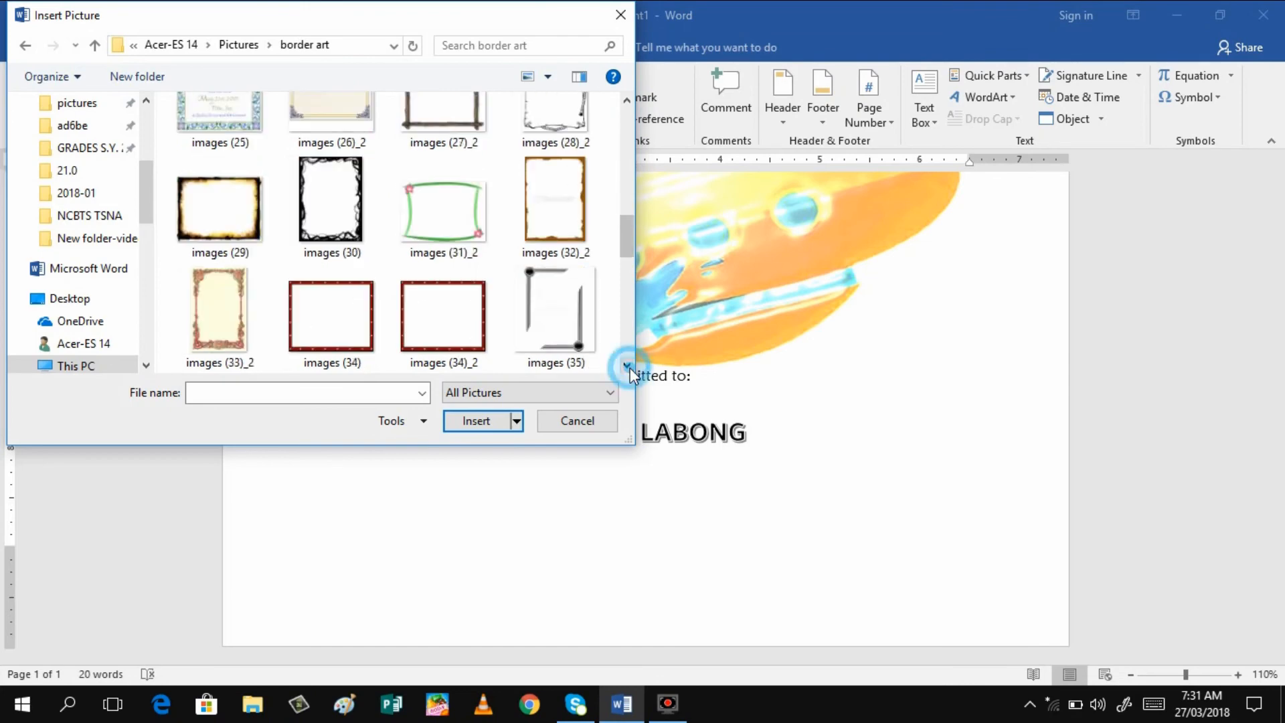
click(628, 366)
click(628, 366)
click(628, 366)
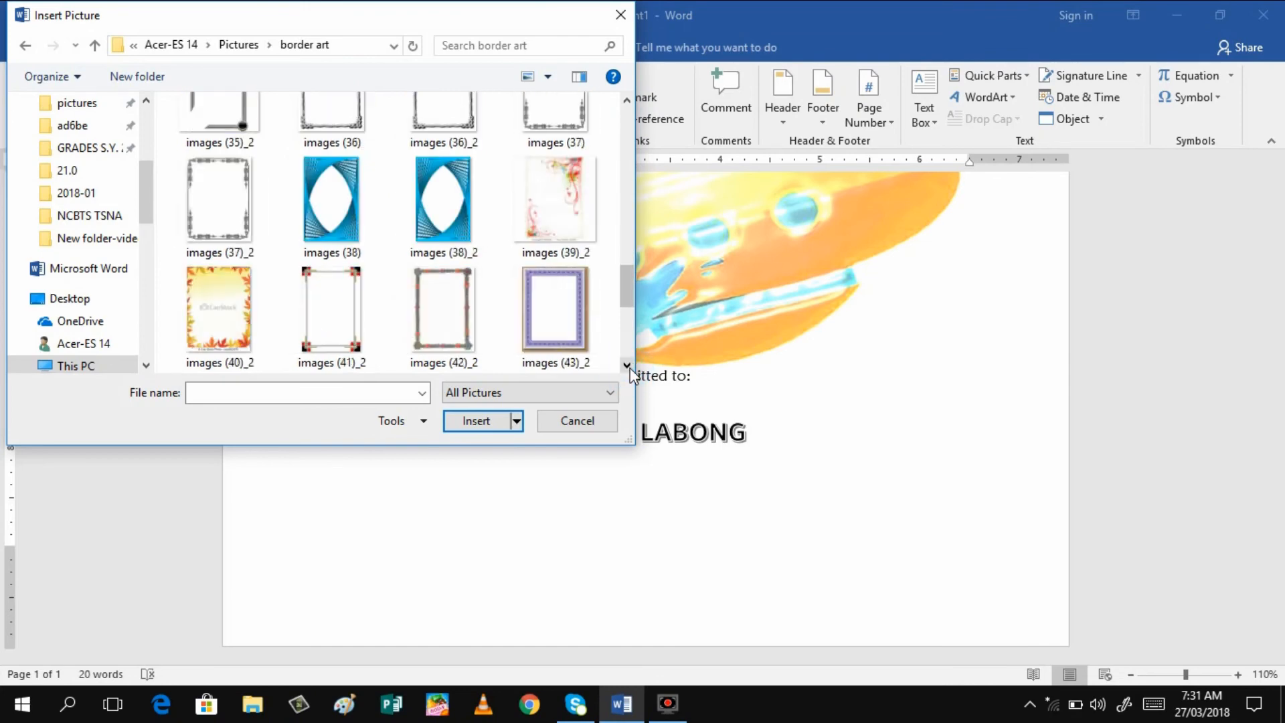
click(628, 366)
click(628, 366)
click(628, 366)
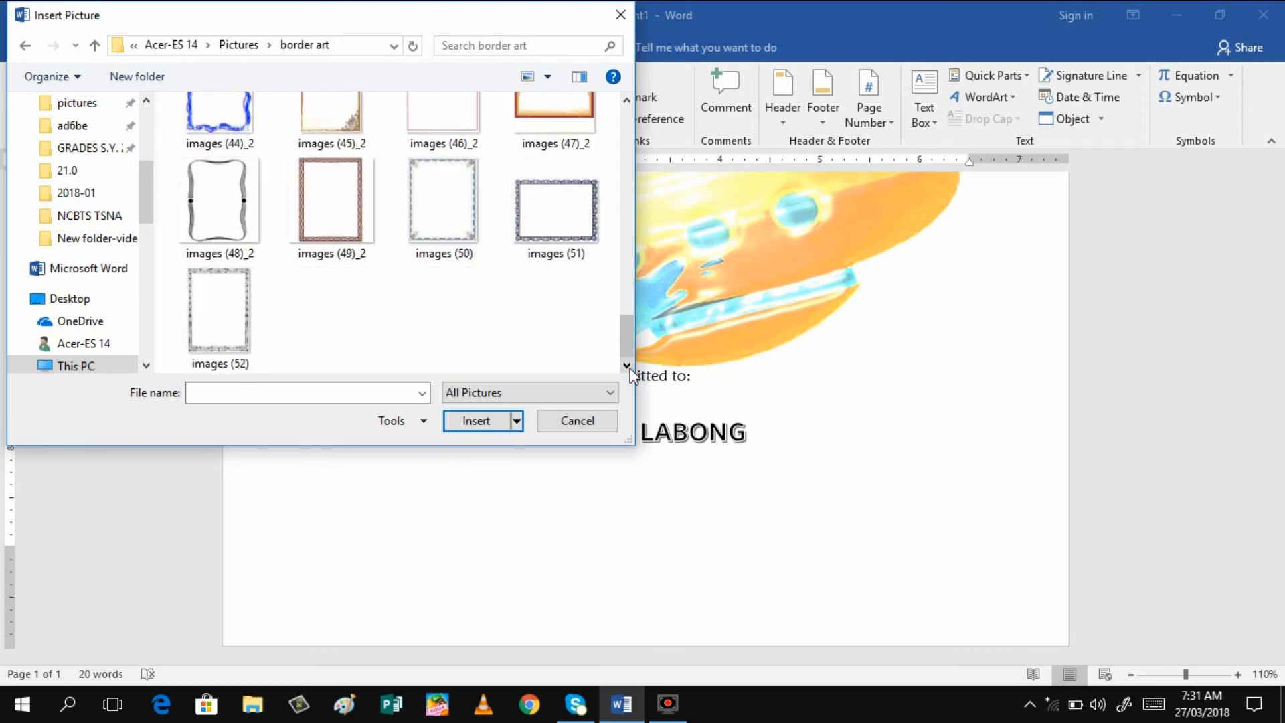
click(628, 366)
click(628, 342)
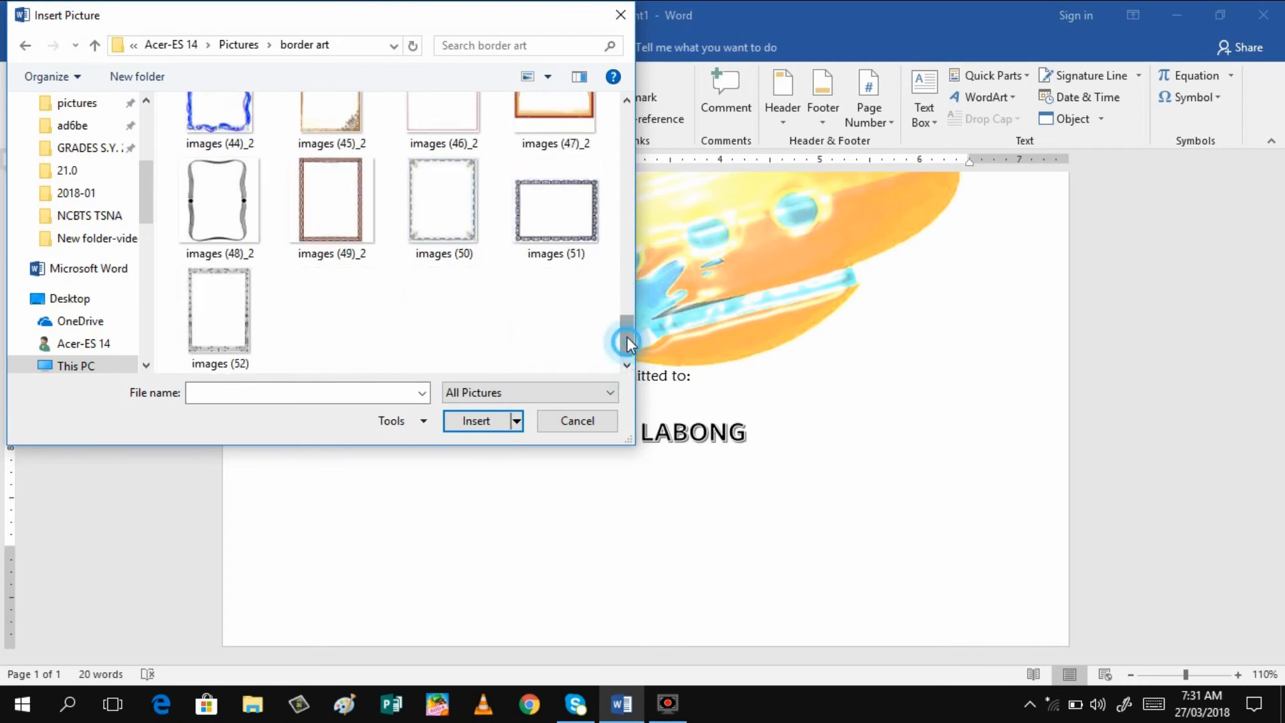
drag(630, 343, 609, 194)
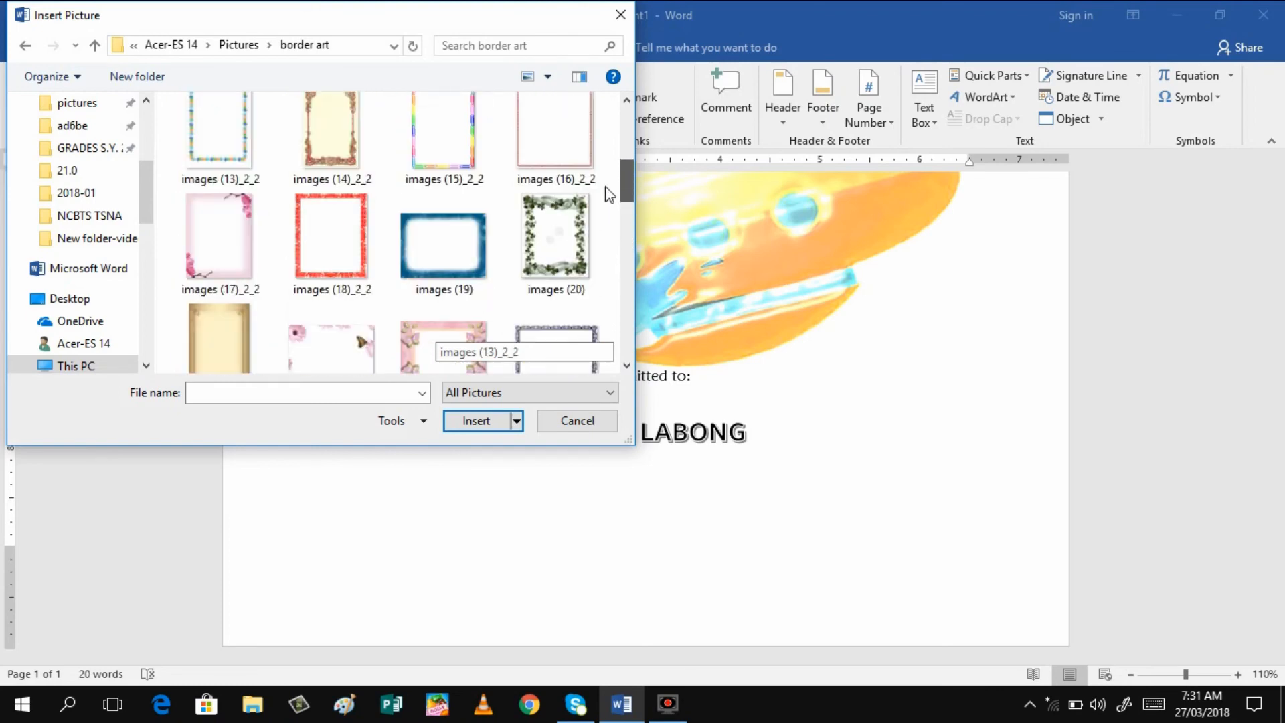
click(443, 159)
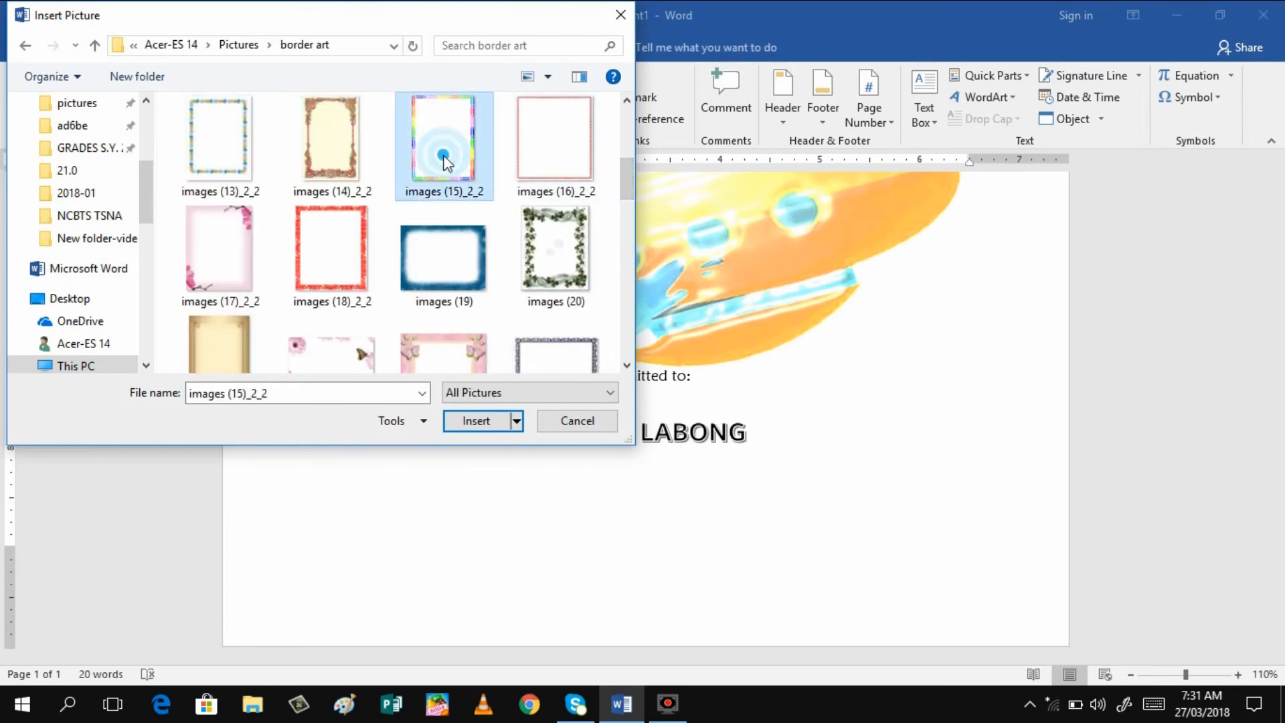
click(476, 421)
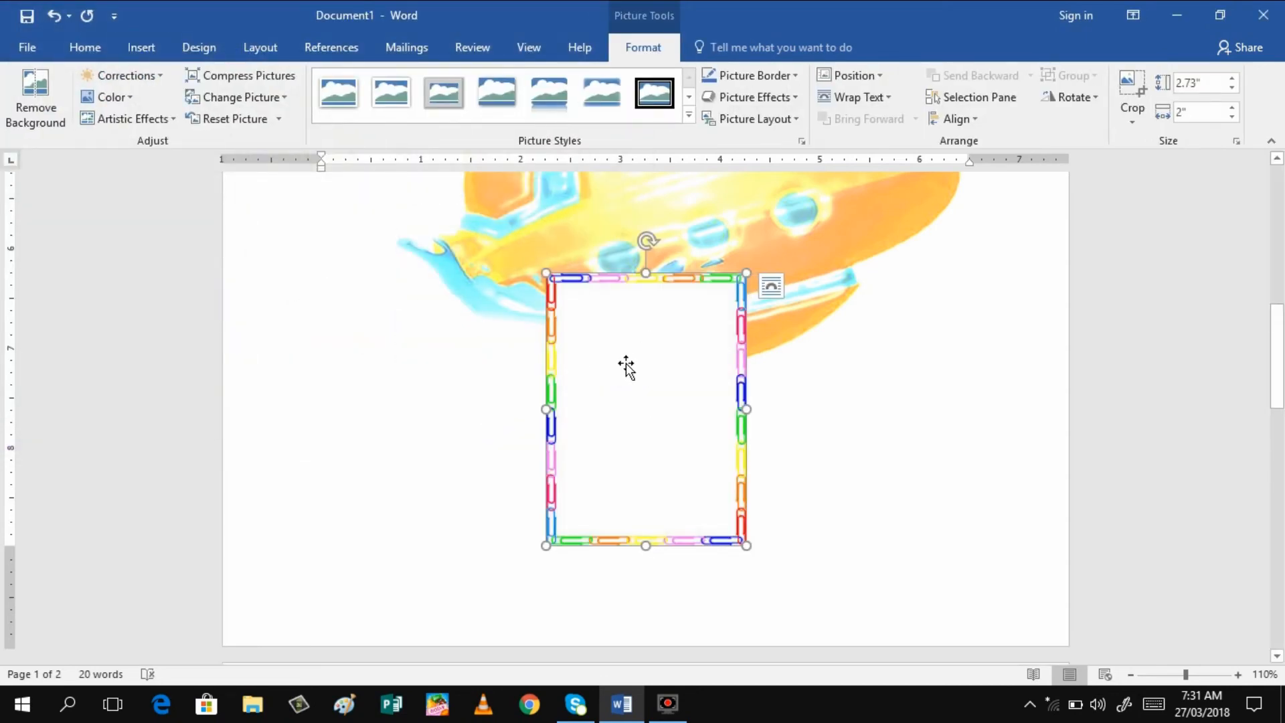
Set the paper-clip border picture's text wrapping to Behind Text
right_click(626, 365)
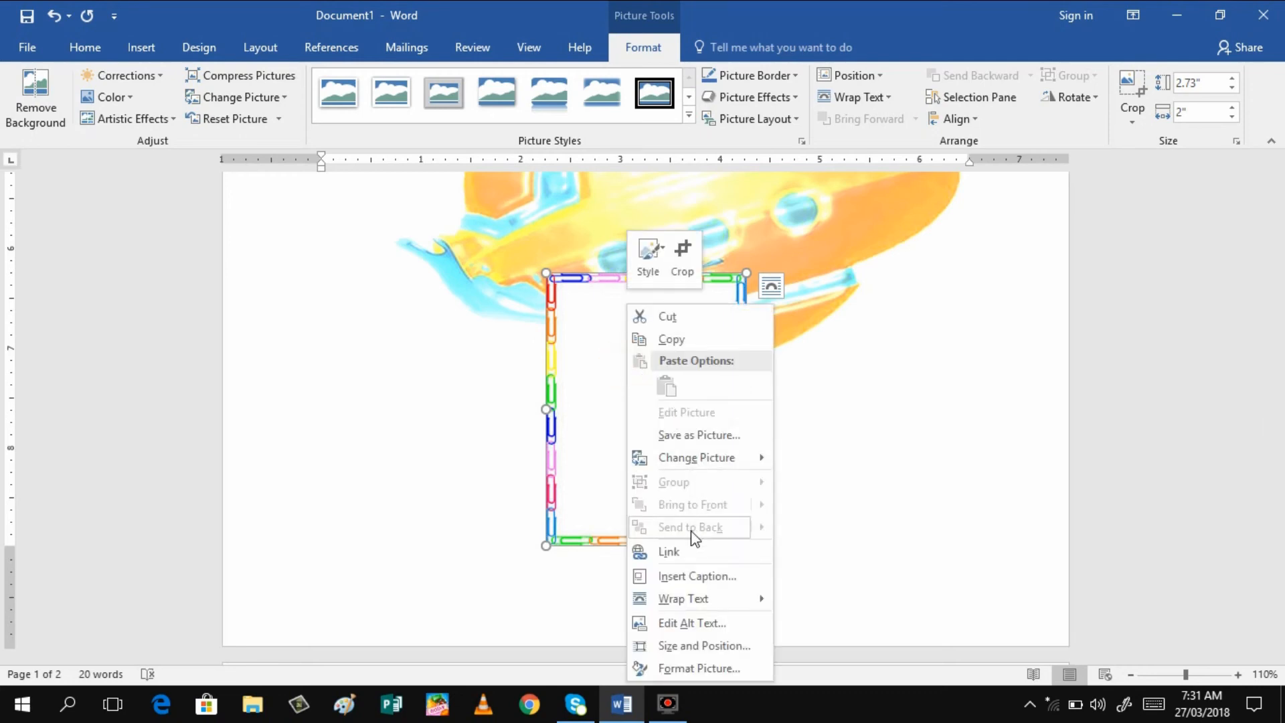
mouse_move(700, 604)
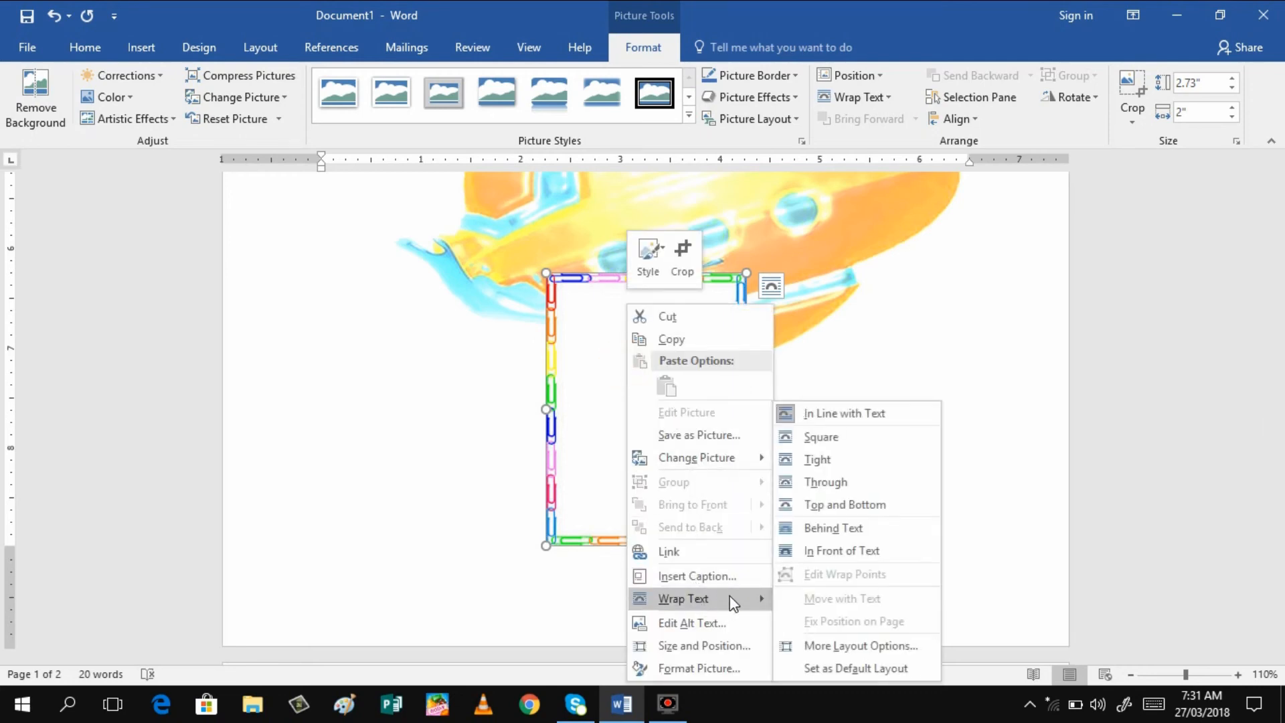
click(792, 528)
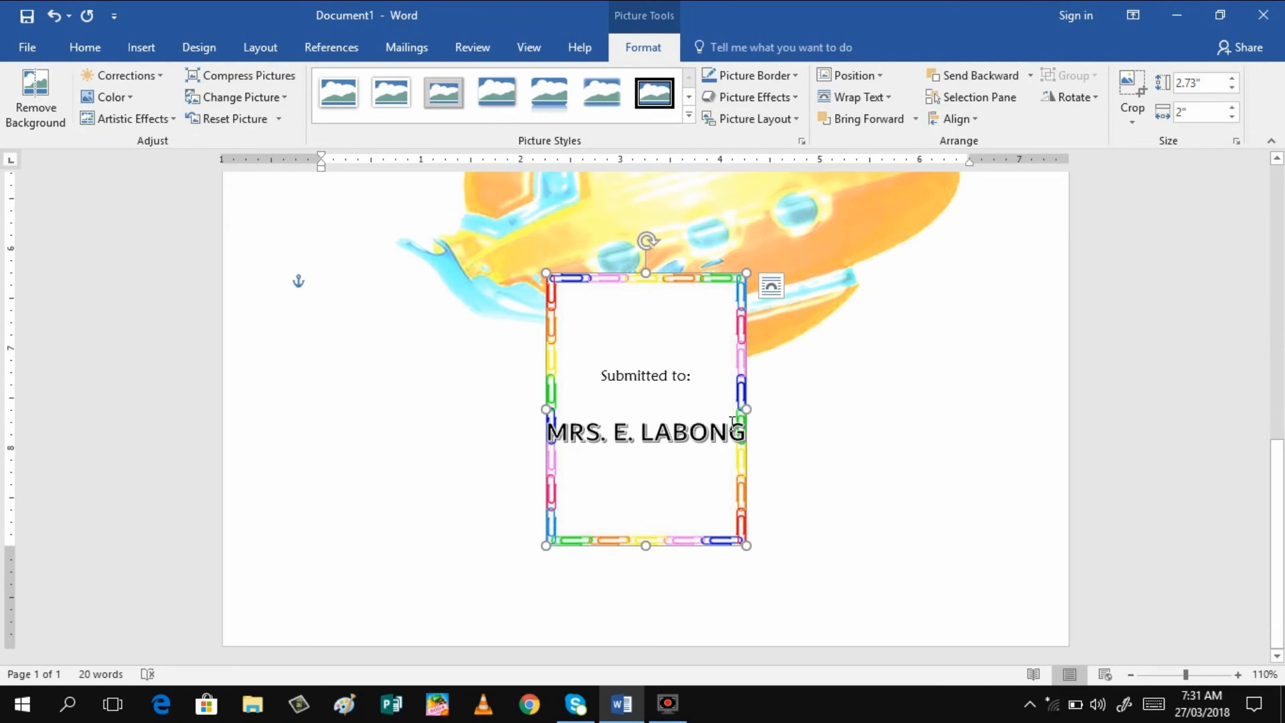
Stretch the border to 6.22" wide and 4.53" tall around the "Submitted to:" lines
drag(745, 411, 966, 392)
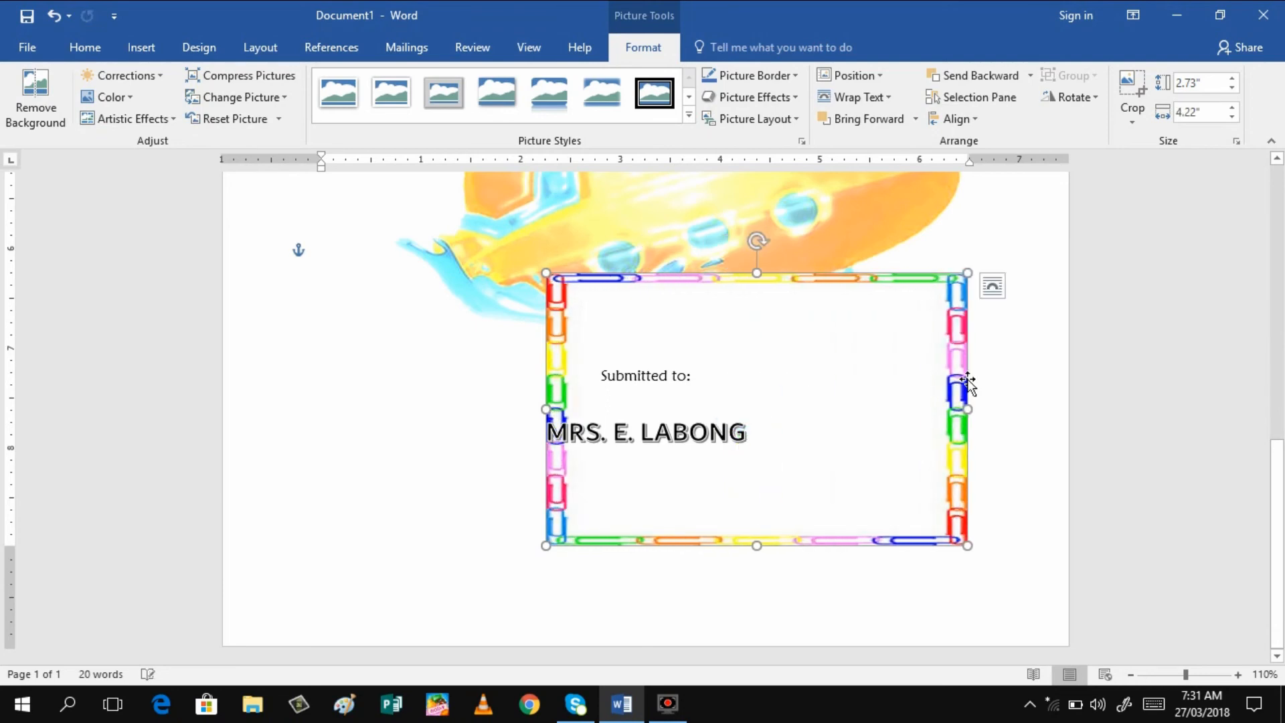
drag(542, 410, 346, 388)
drag(659, 265, 668, 100)
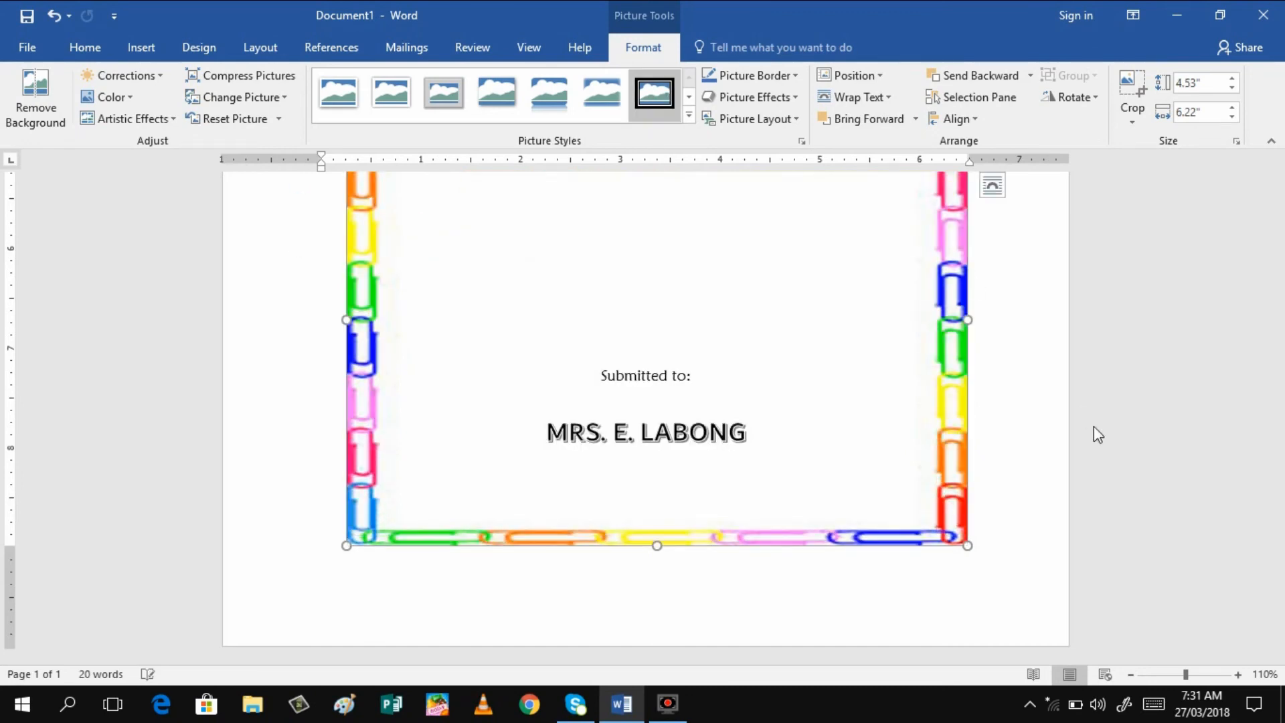
click(1282, 522)
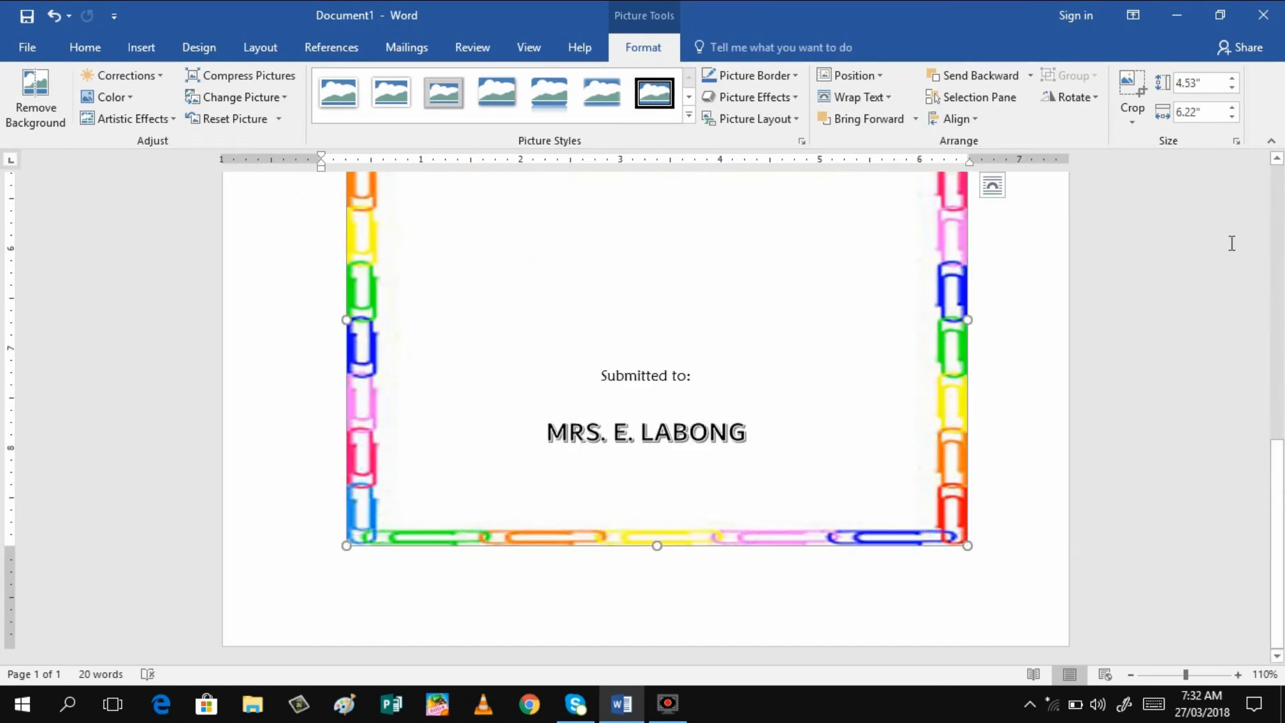
drag(1275, 482, 1280, 278)
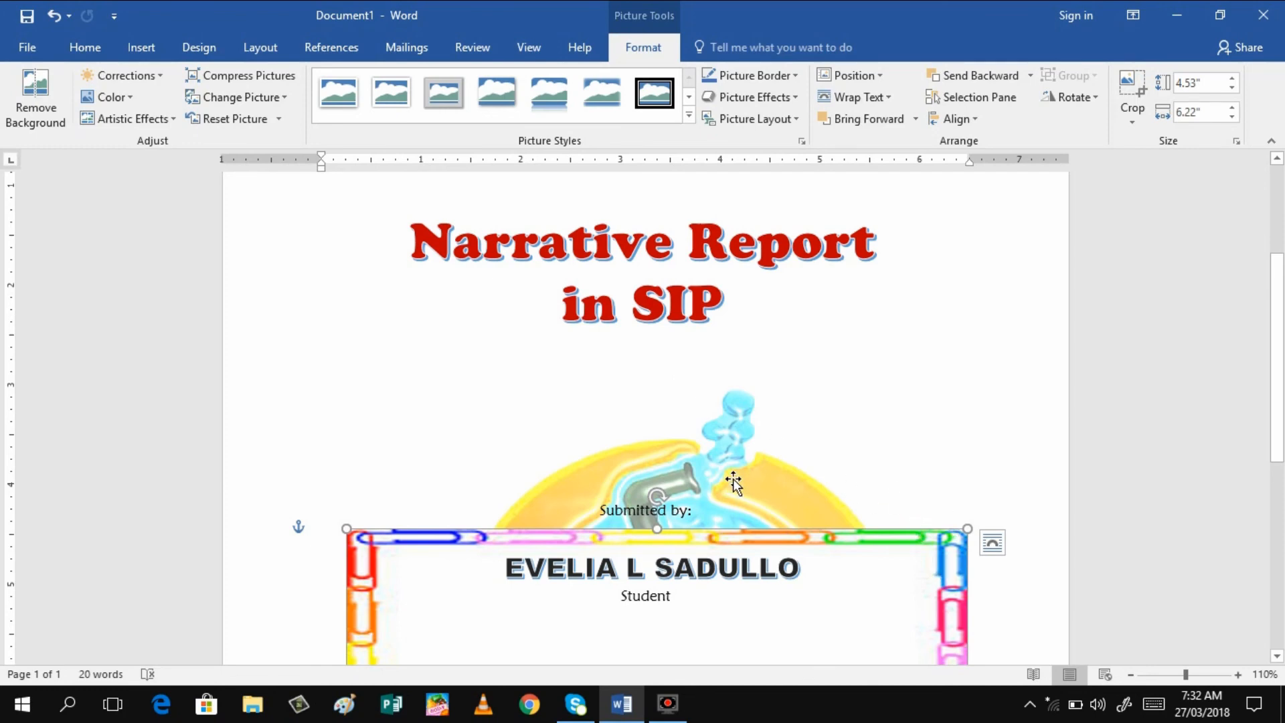
drag(1277, 415, 1222, 338)
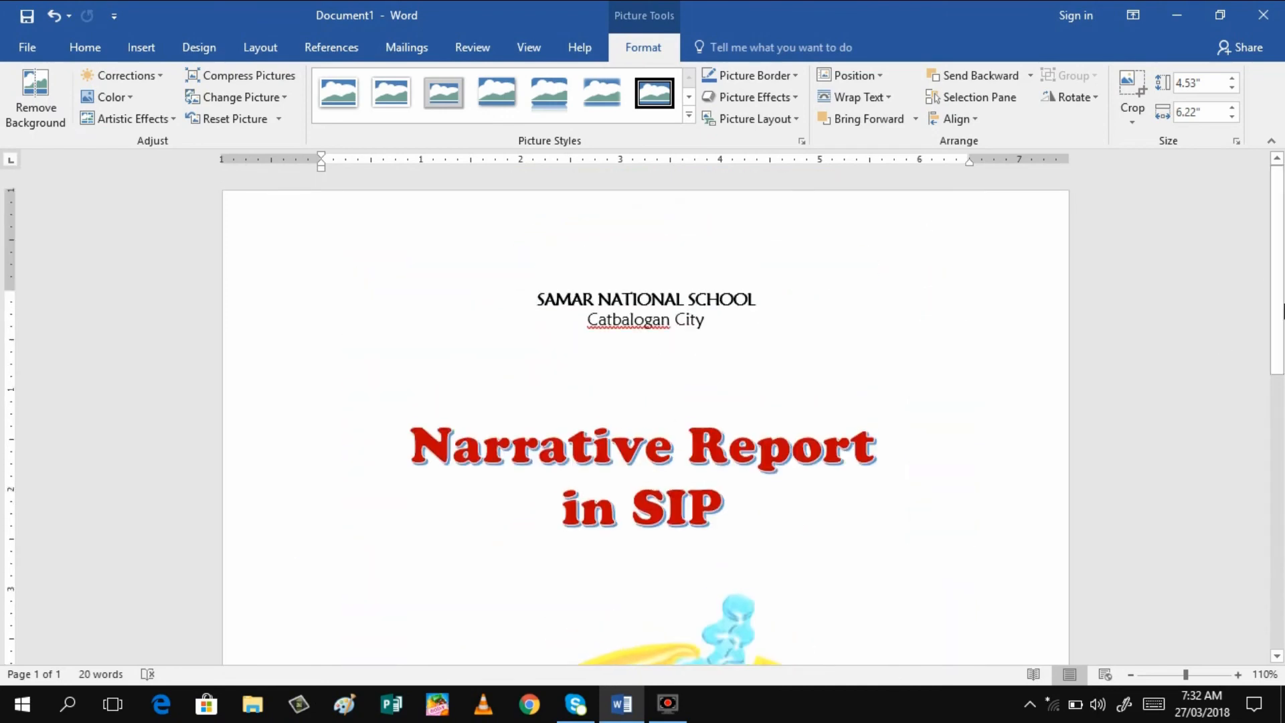
scroll(692, 385, down, 10)
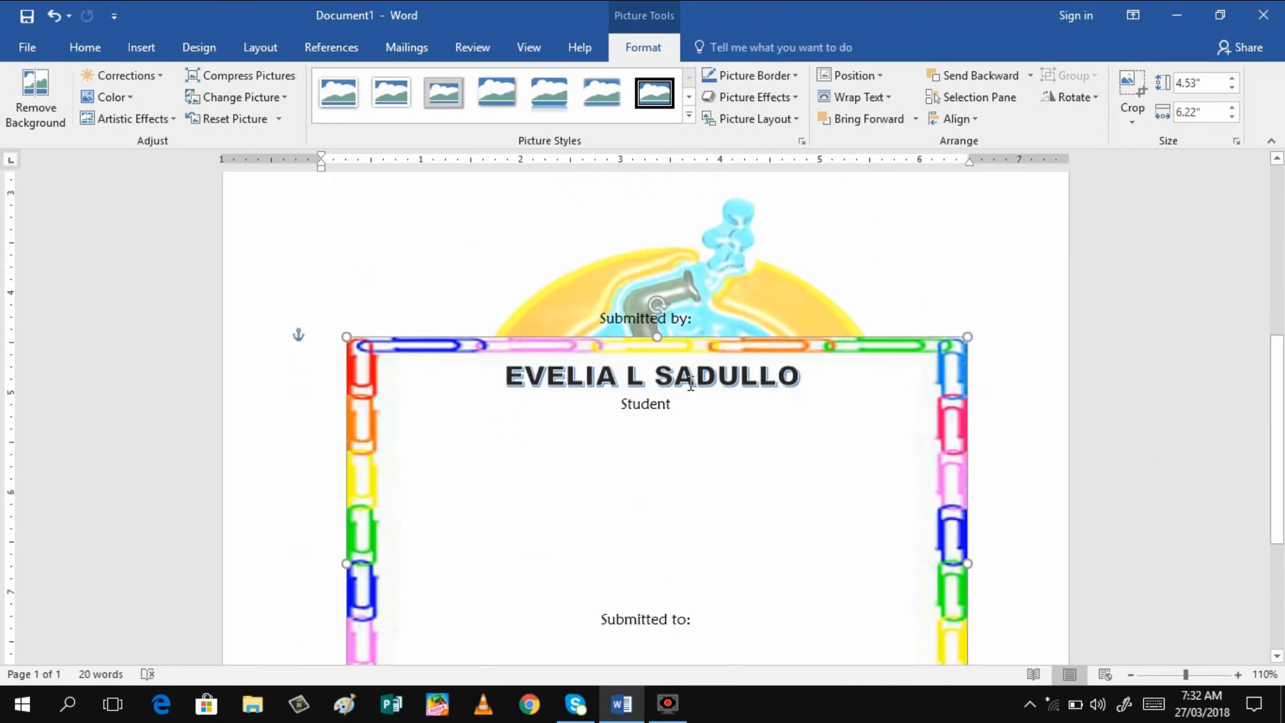
click(729, 287)
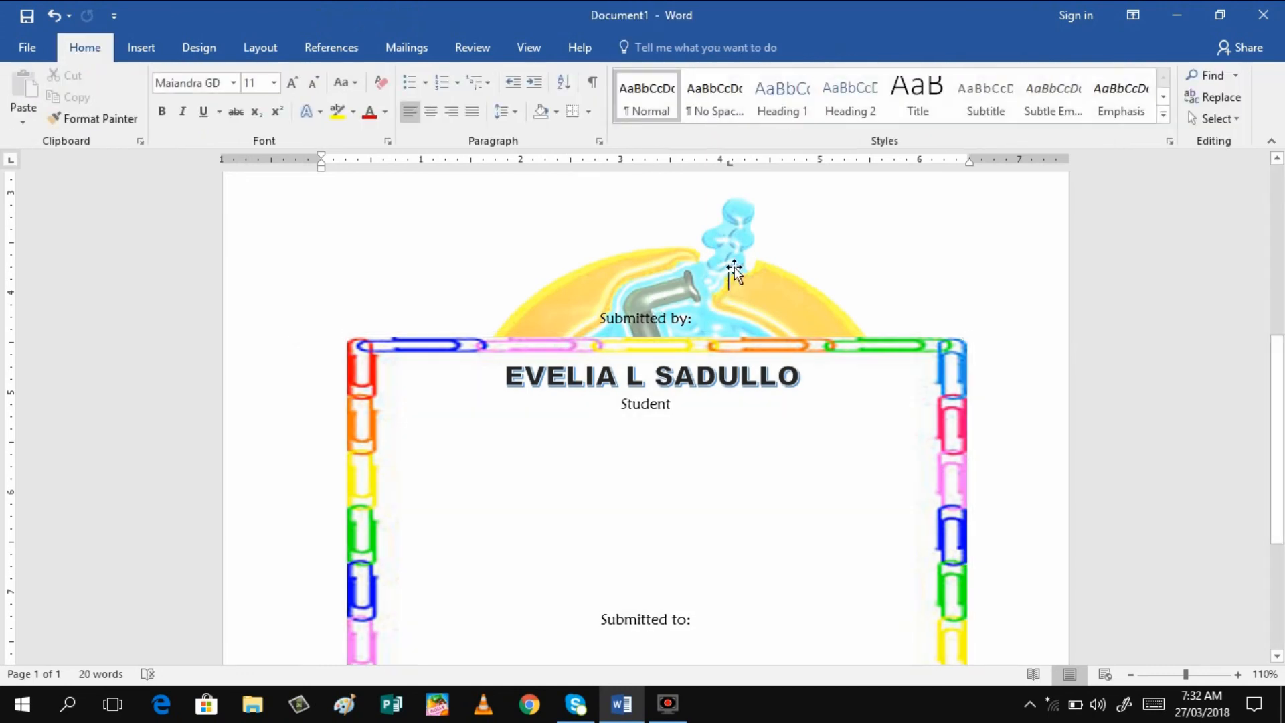
click(734, 292)
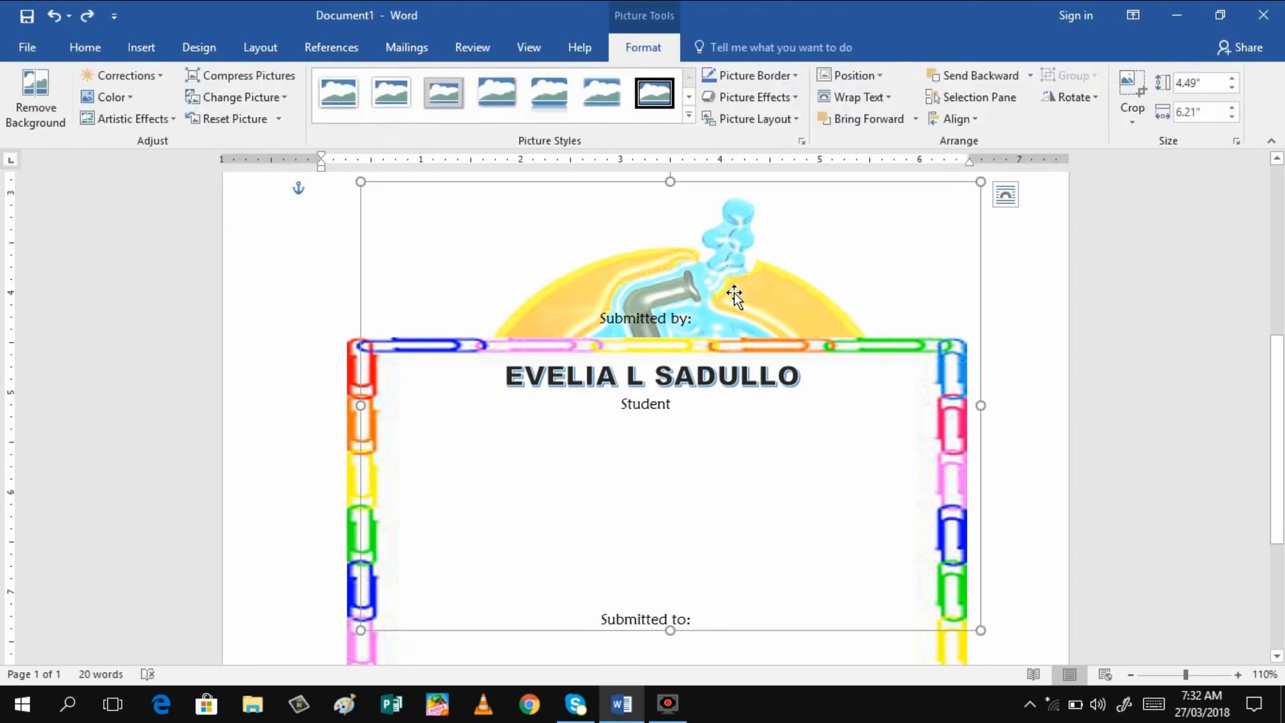
Bring the submarine logo in front of the paper-clip border
right_click(734, 294)
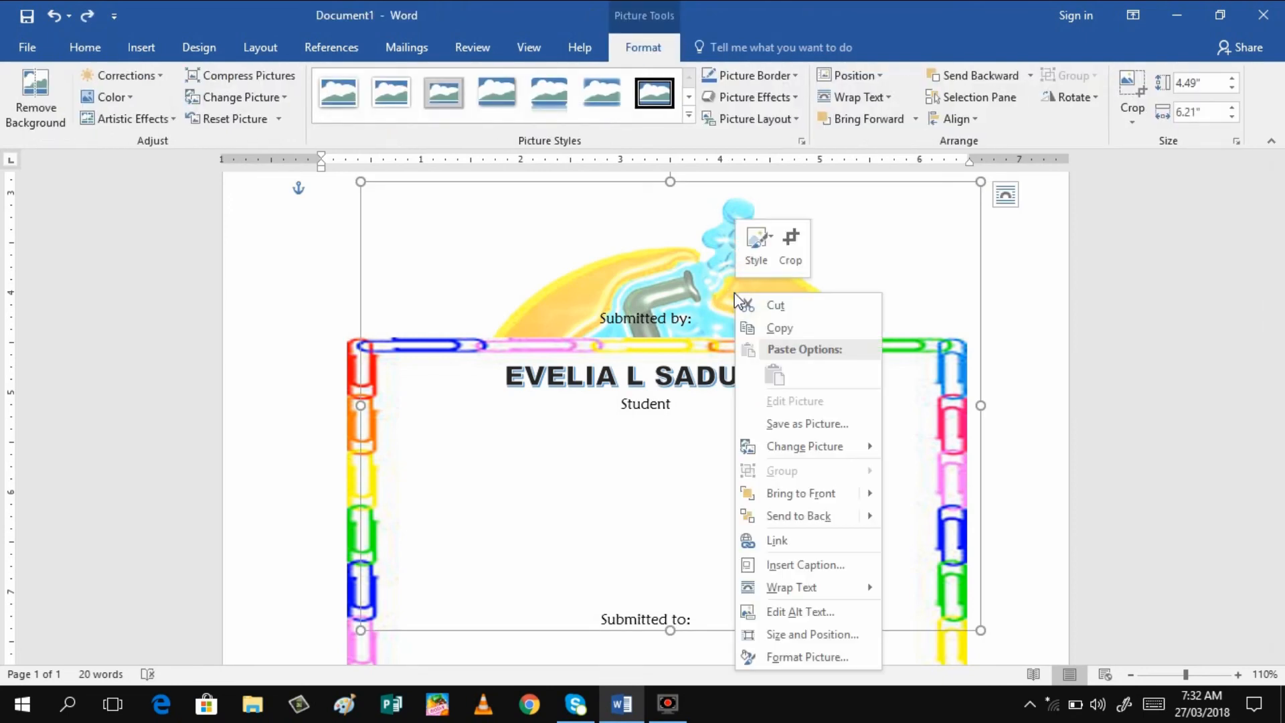
click(794, 496)
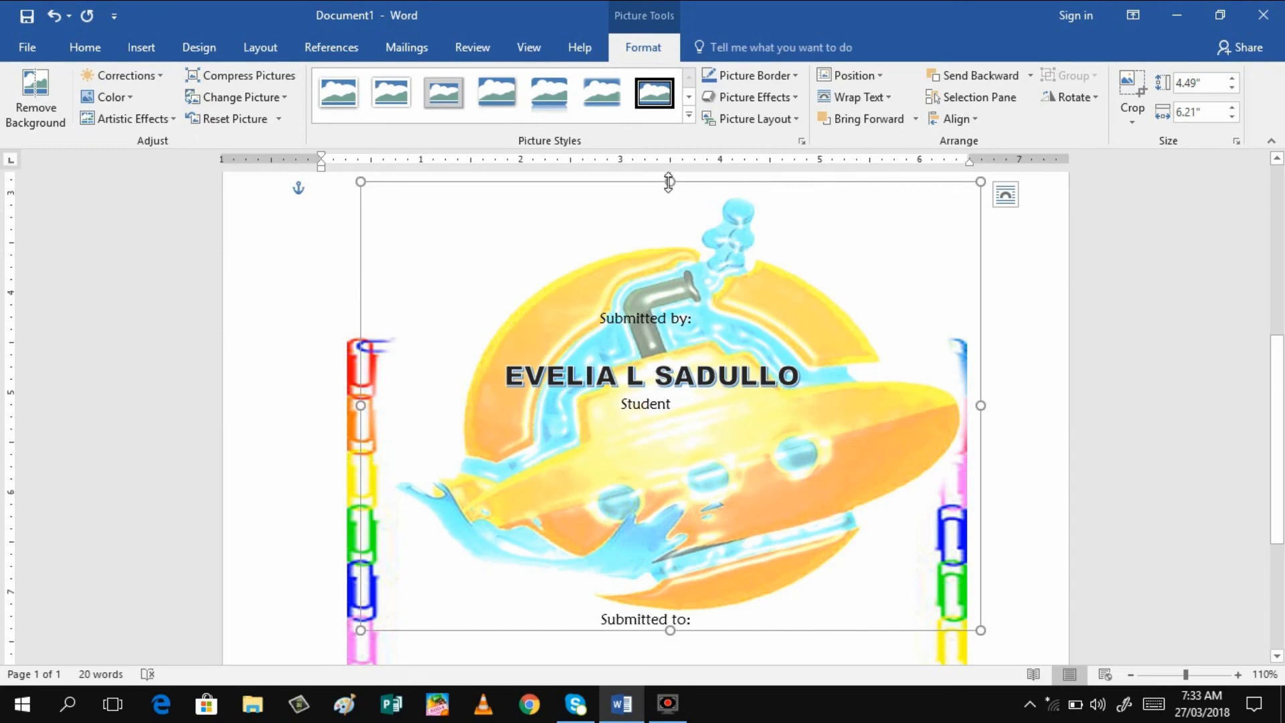
click(531, 551)
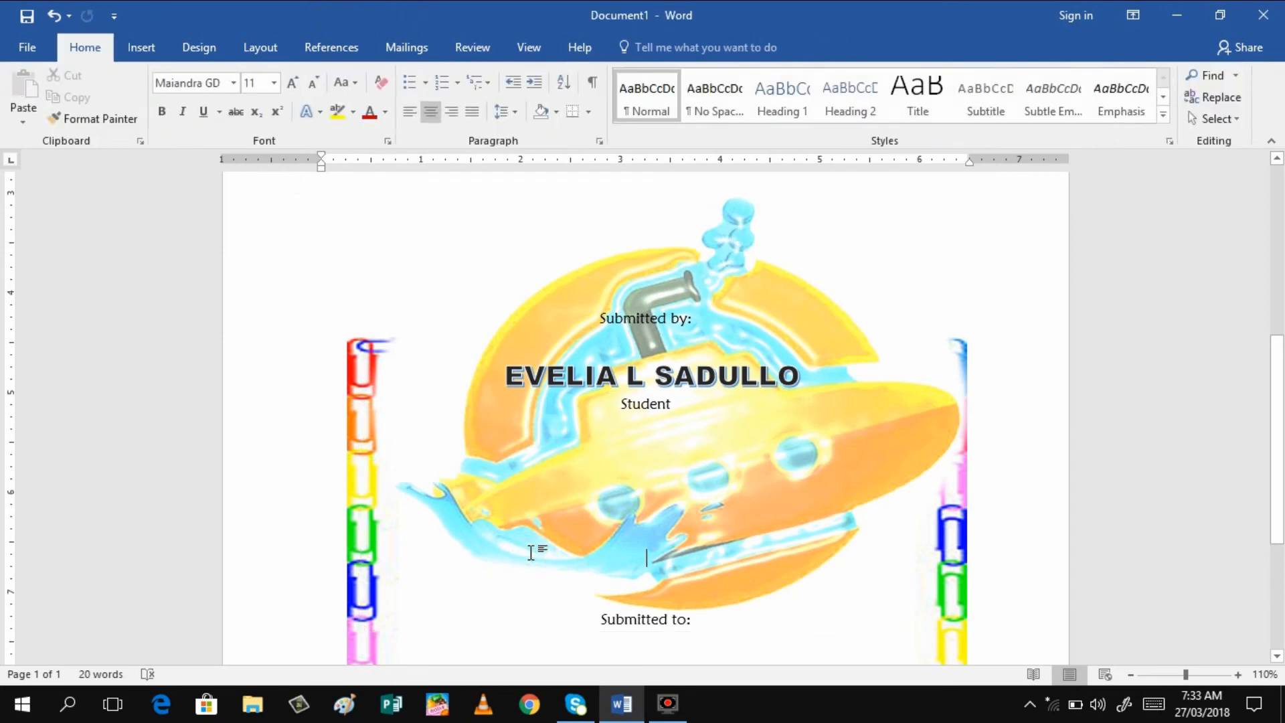
Stretch the paper-clip border upward to 8.37" tall so it encloses the title
click(895, 576)
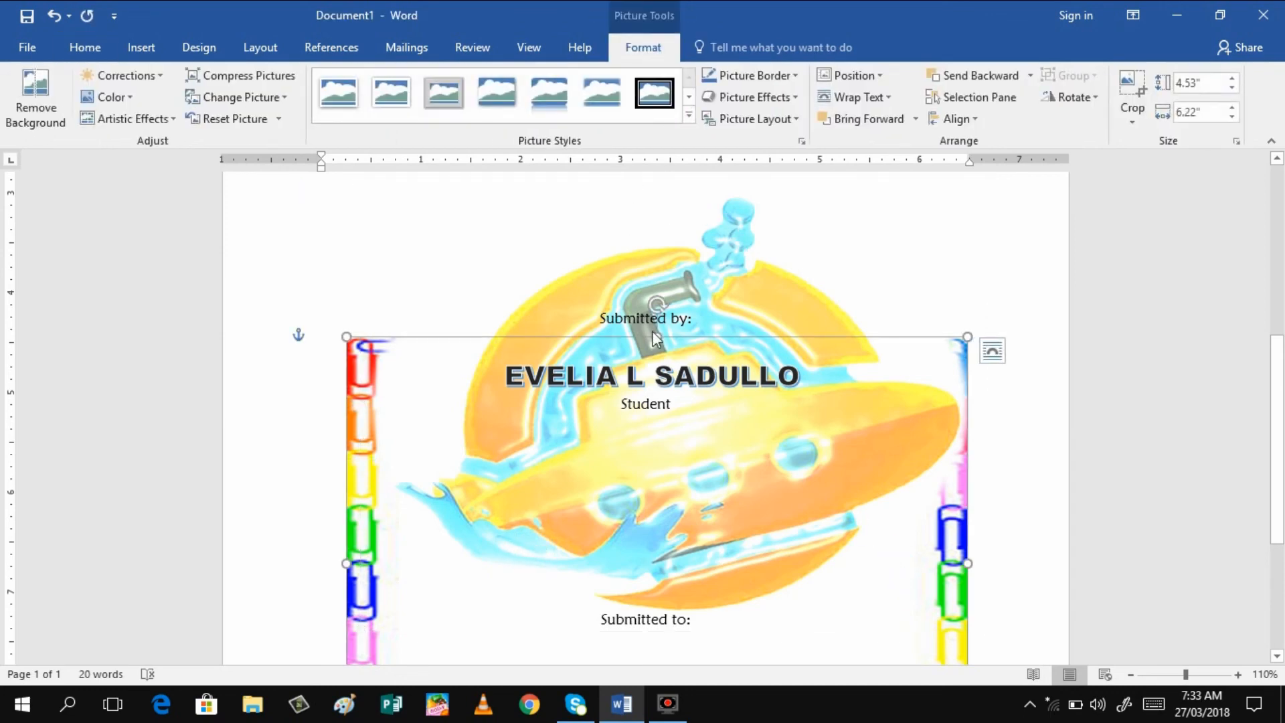
drag(658, 340, 657, 203)
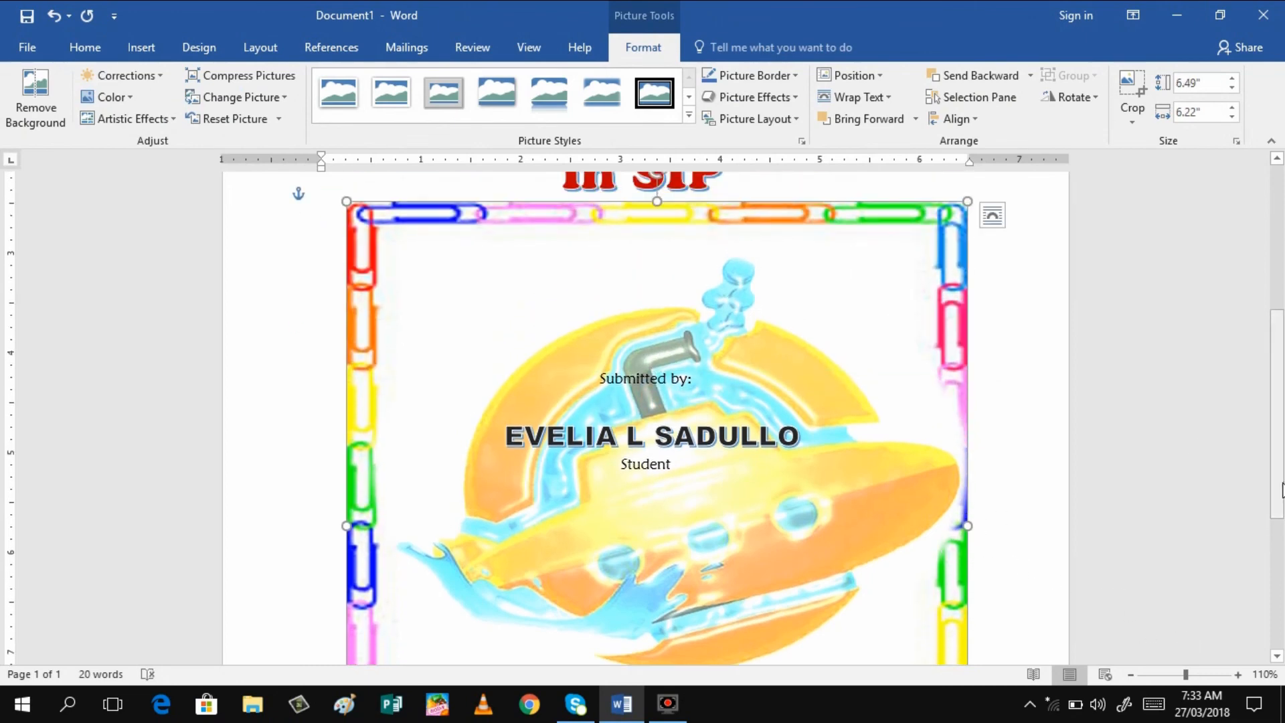
drag(1277, 445, 1272, 378)
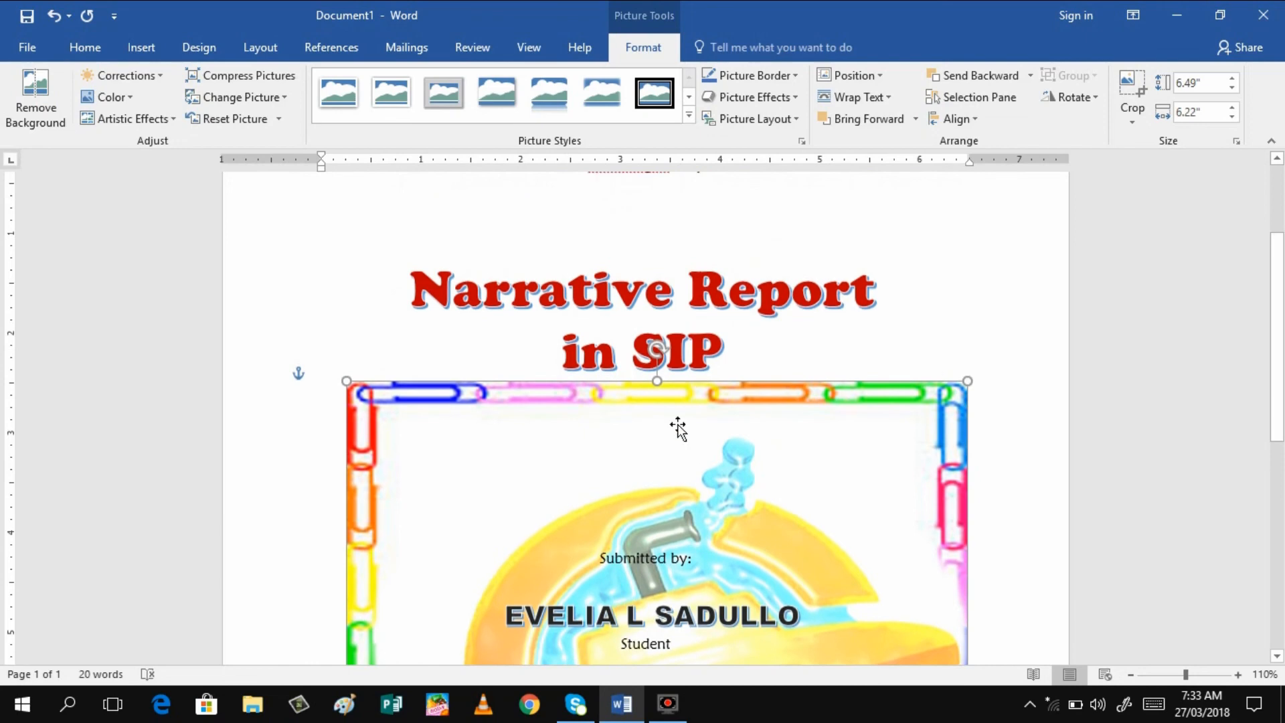
drag(657, 380, 656, 194)
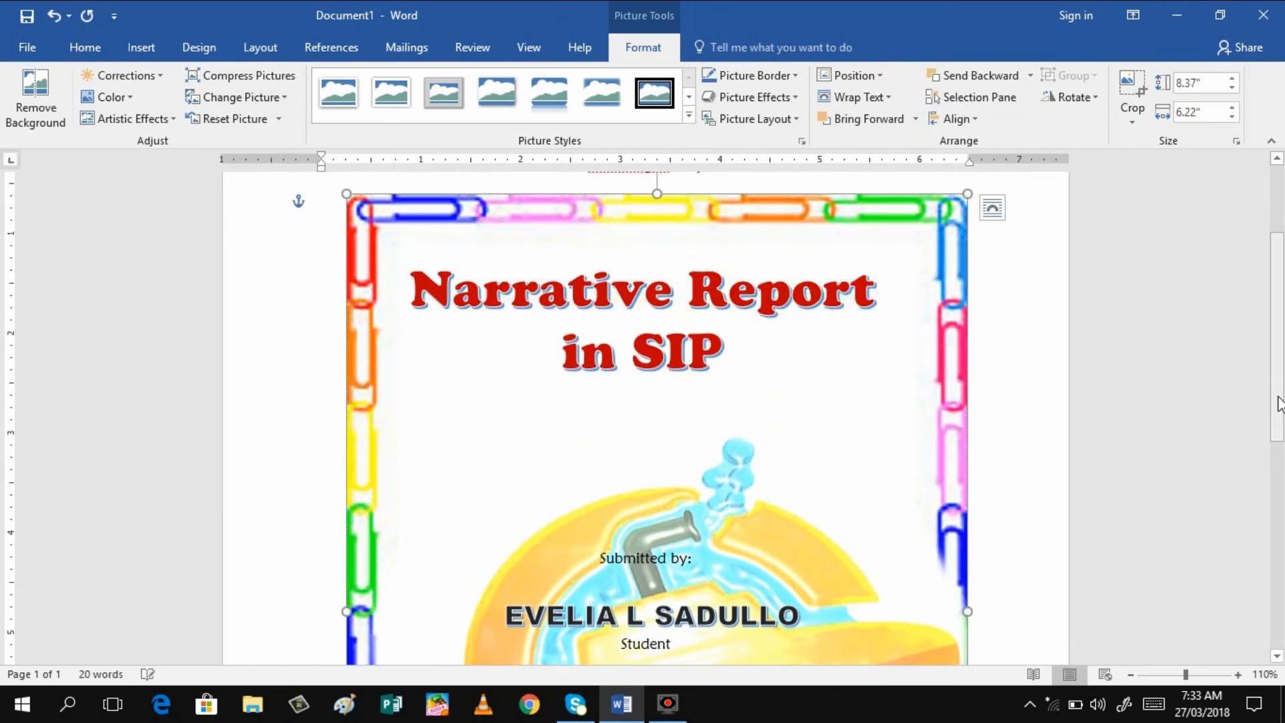
drag(1275, 401, 1261, 314)
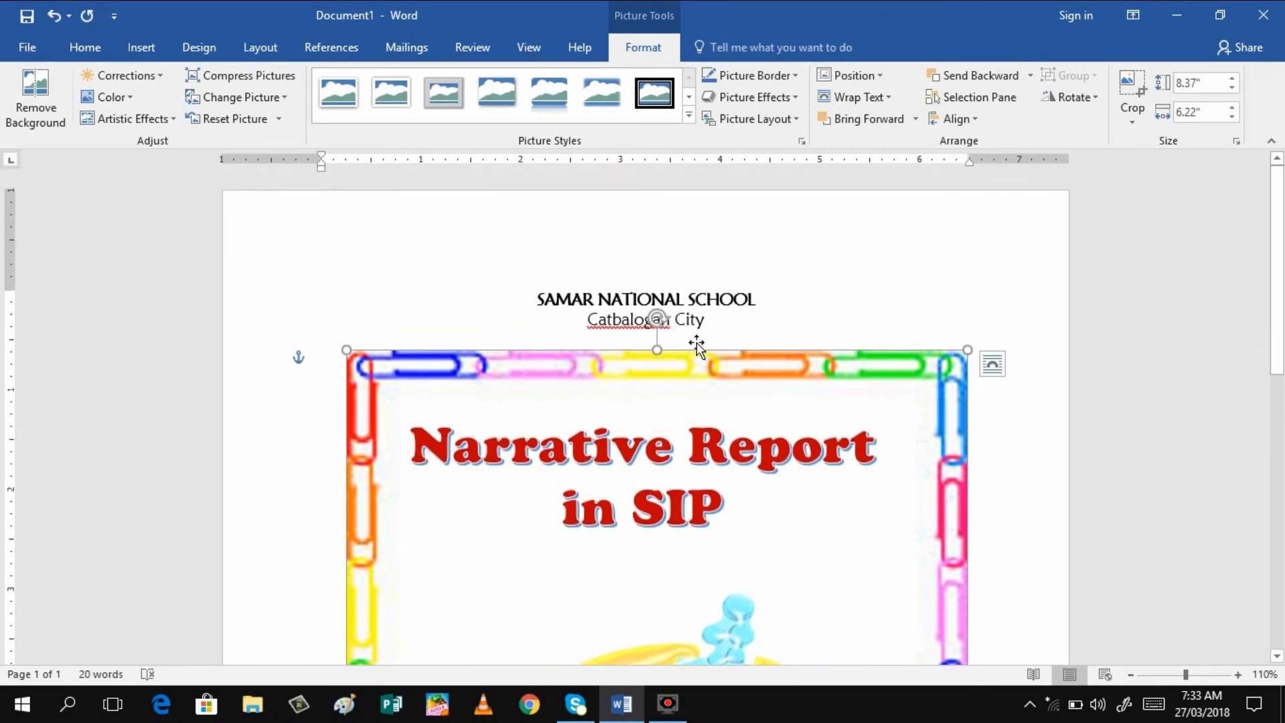